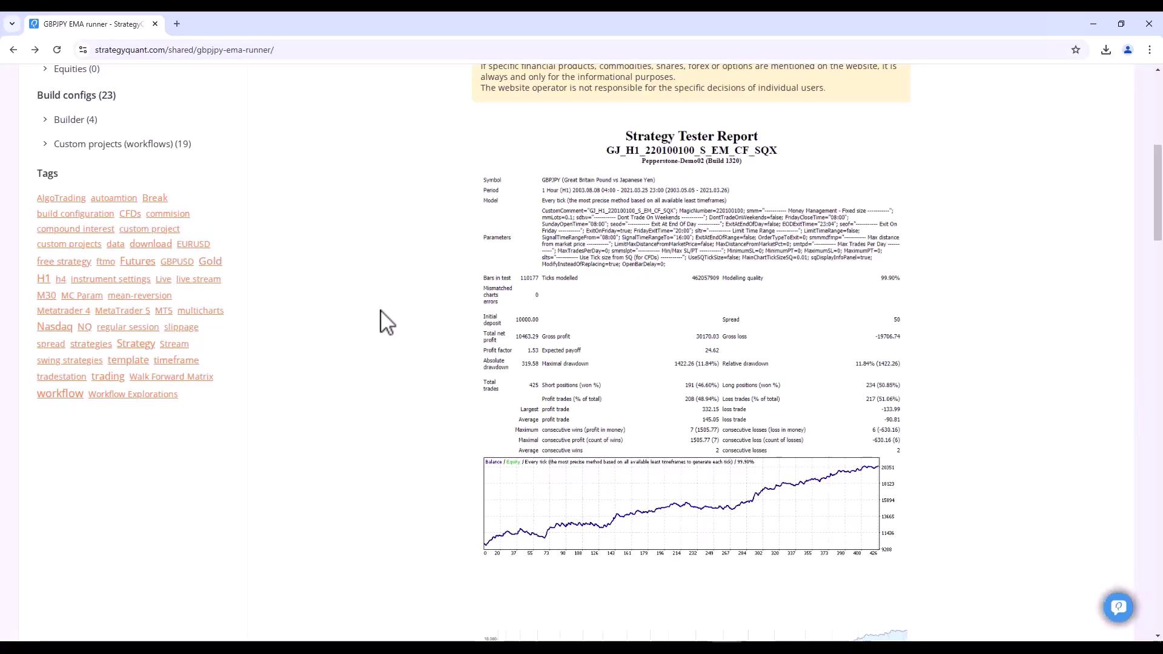
Step: Review the GBPJPY EMA runner page and tester report, then download GJ_H1_220100100_S_EM_CF_SQX.sqx
scroll(382, 312, "up", 3)
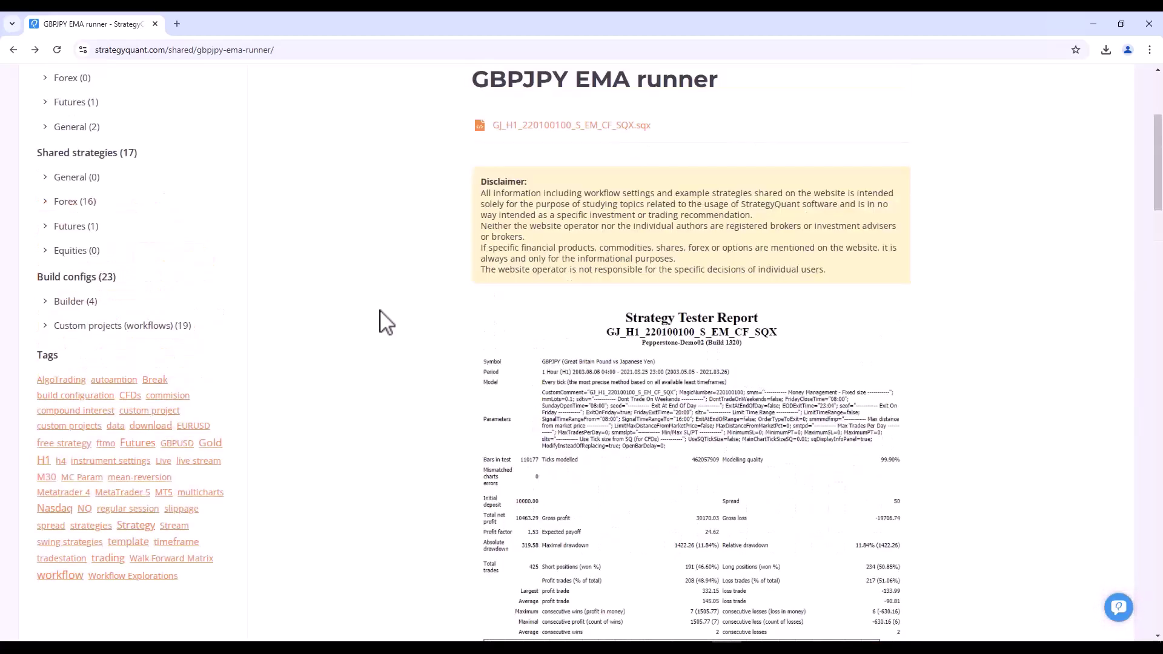
scroll(381, 313, "up", 3)
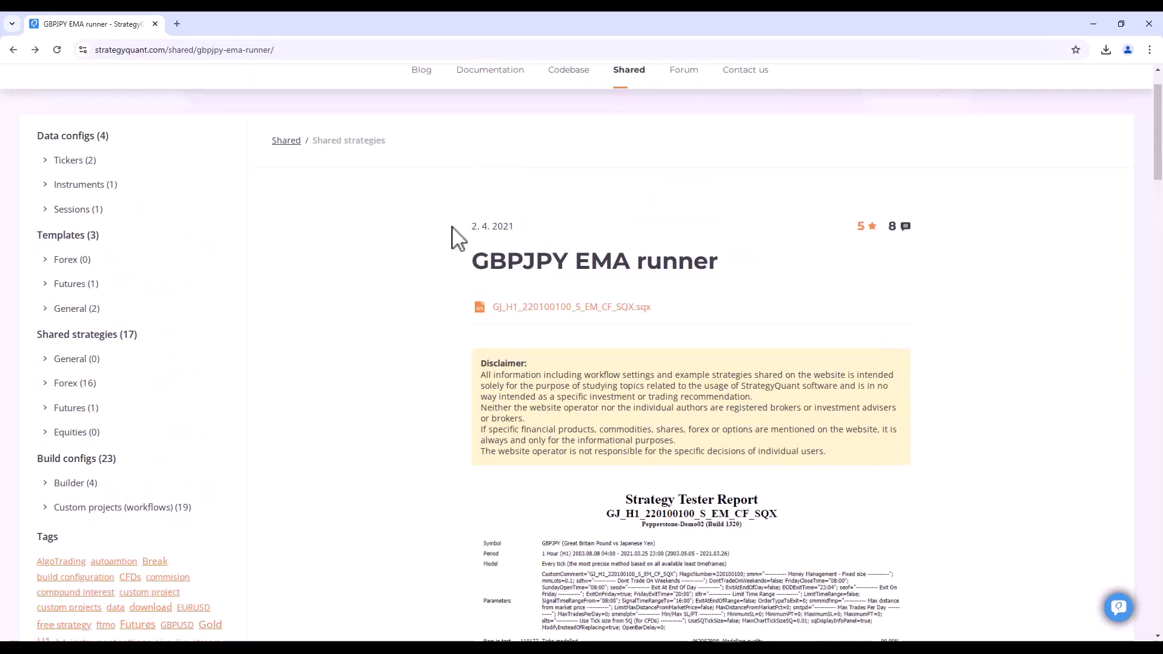
triple_click(452, 227)
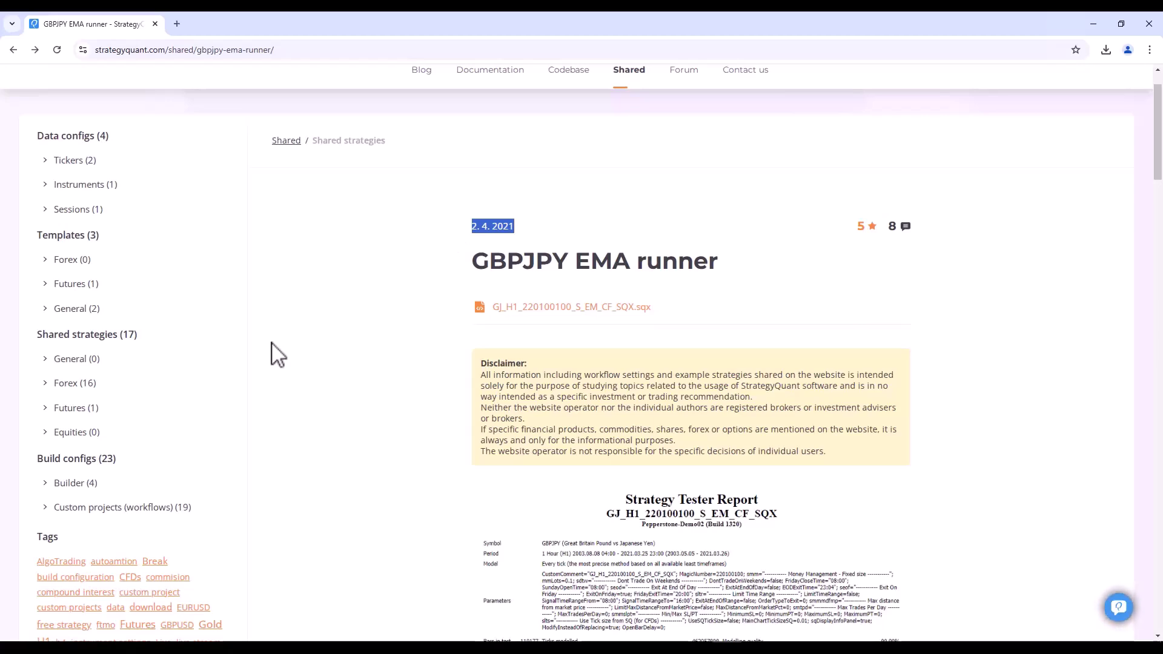
left_click(378, 370)
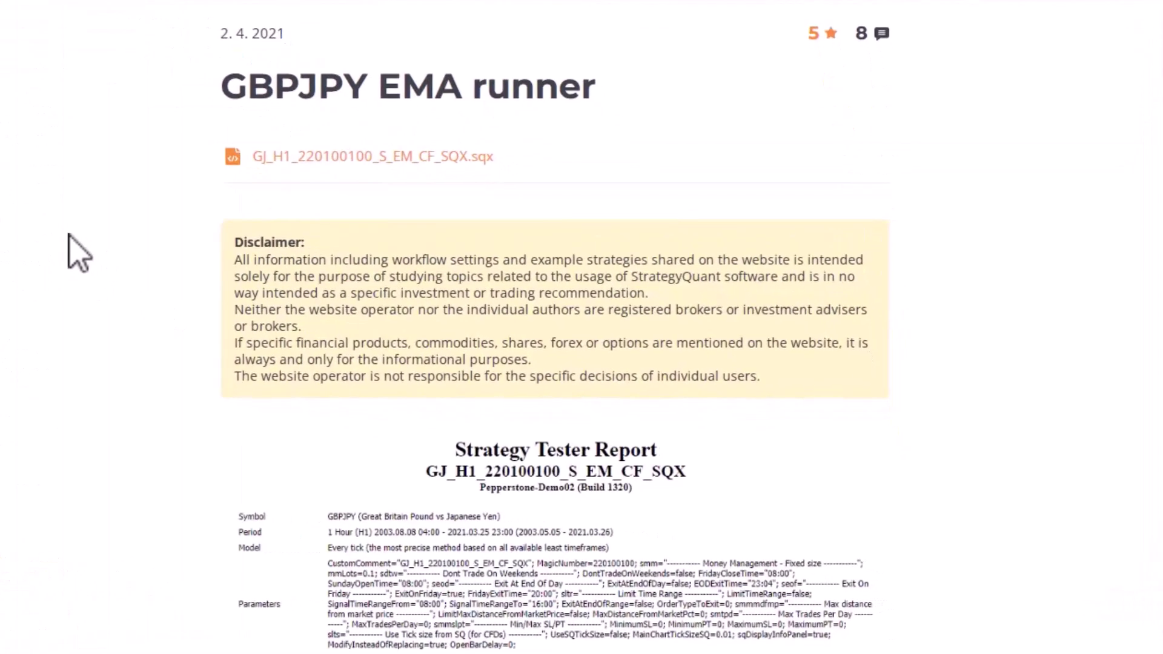
scroll(70, 238, "down", 3)
scroll(69, 238, "down", 6)
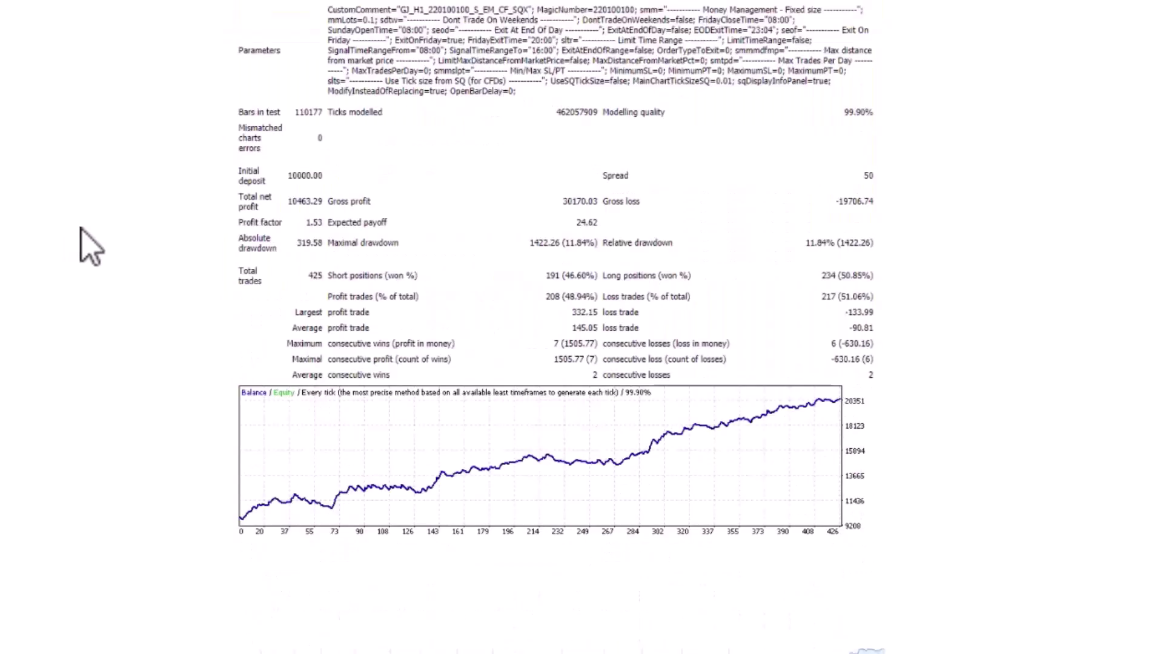
scroll(85, 249, "up", 2)
scroll(91, 246, "up", 1)
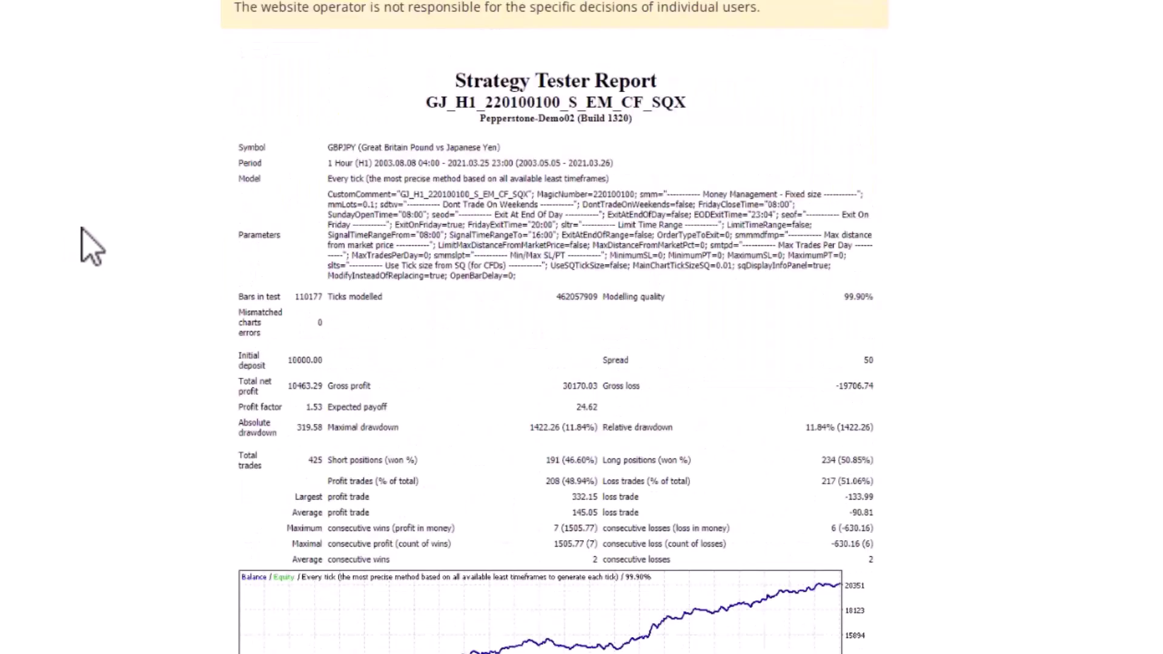
scroll(91, 247, "up", 5)
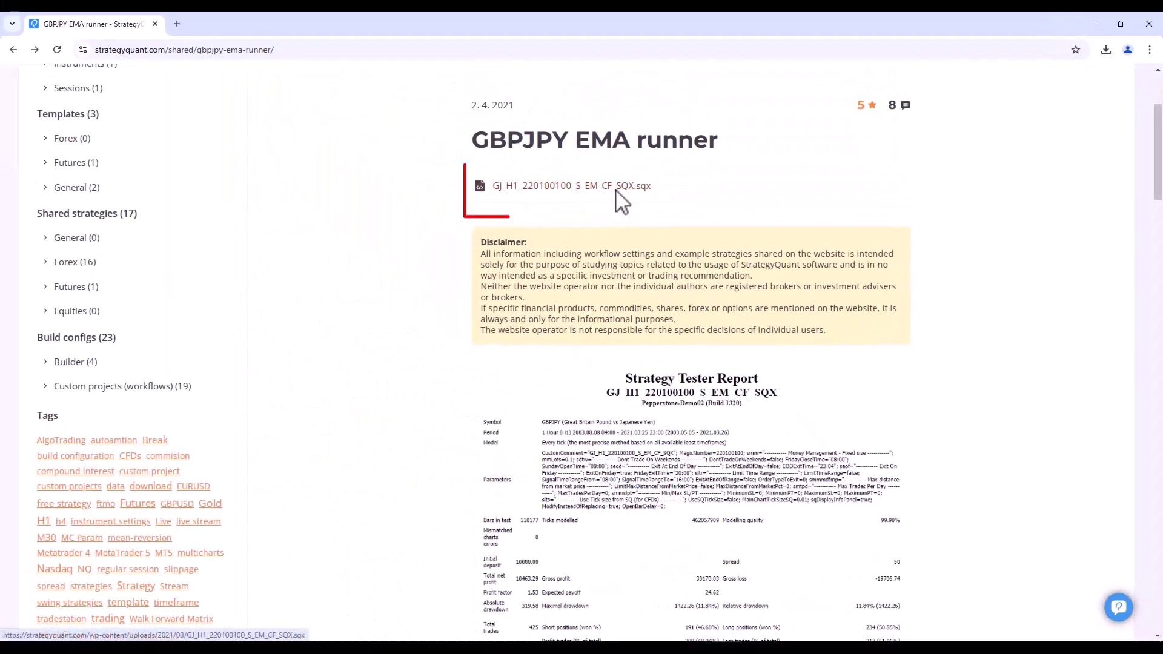
left_click(617, 189)
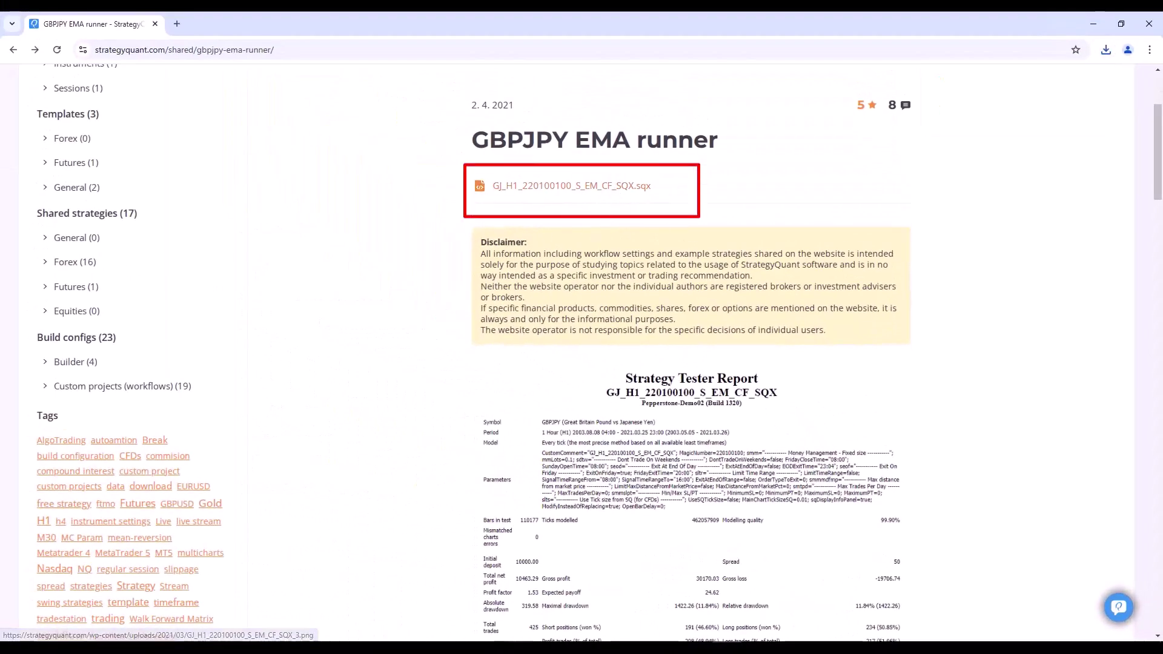
Step: Load GJ_H1_220100100_S_EM_CF_SQX(1) into the Retester results and view its equity chart
left_click(610, 621)
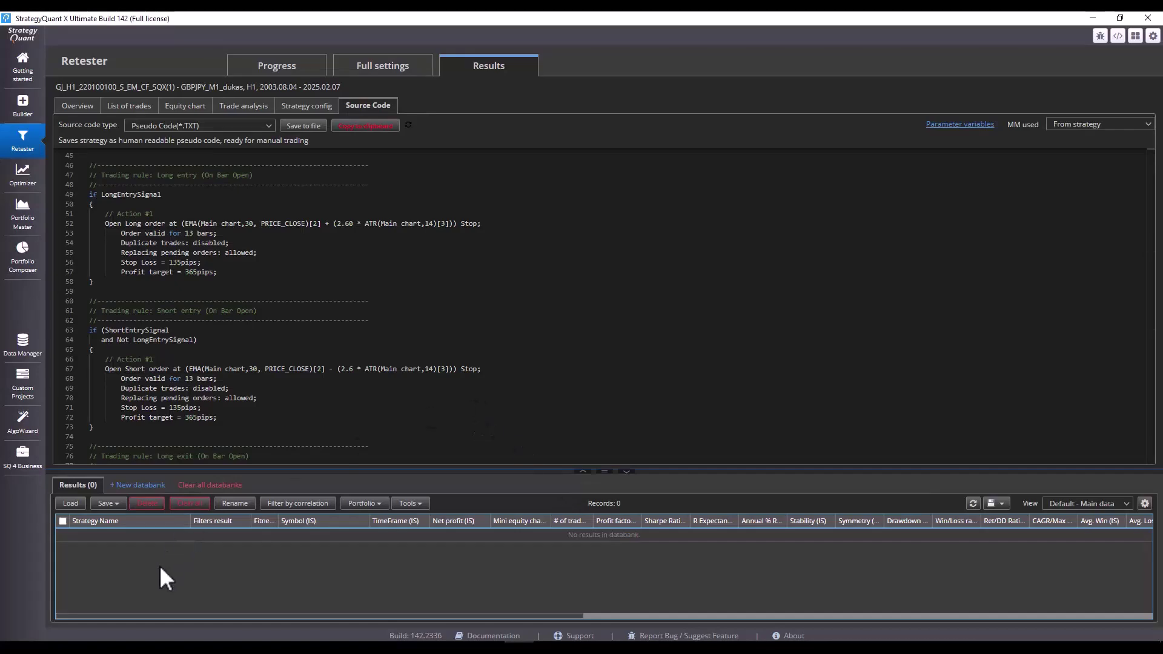
left_click(73, 503)
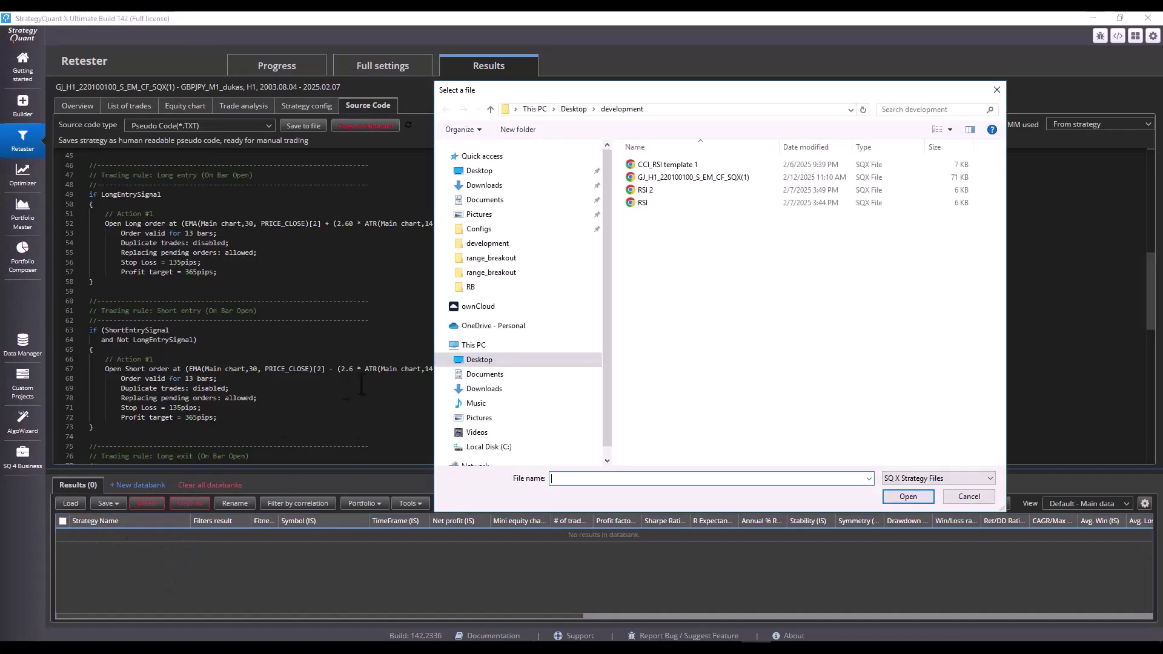
double_click(696, 178)
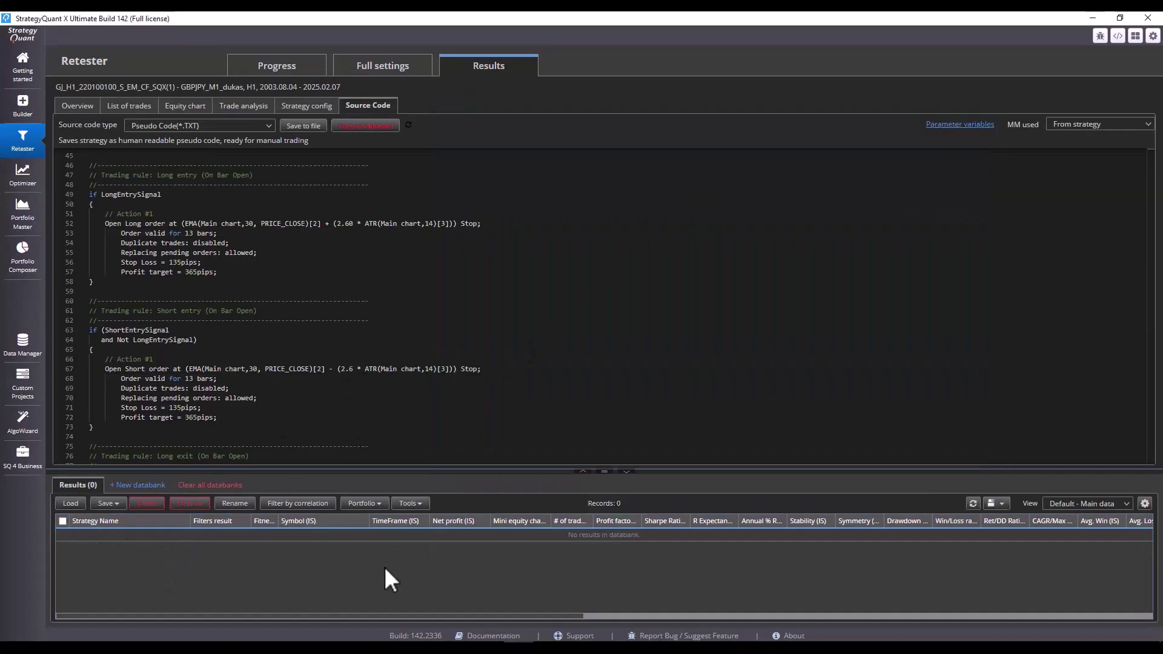
left_click(470, 534)
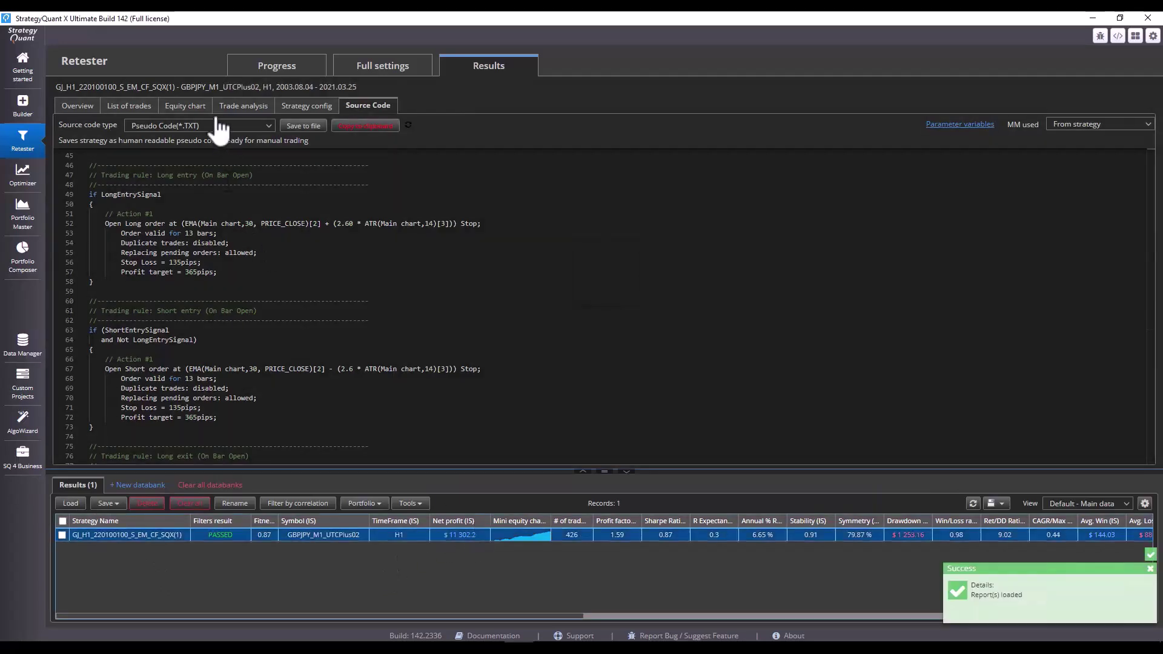
left_click(186, 105)
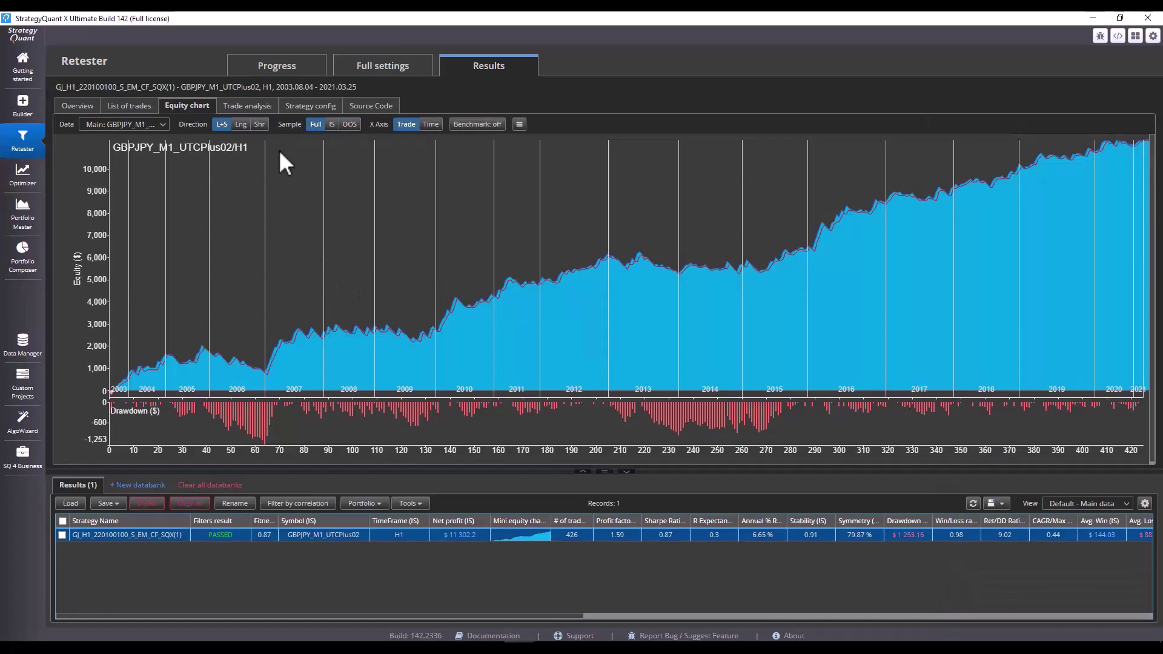
Step: Apply the strategy's own config to the Retester project
left_click(305, 109)
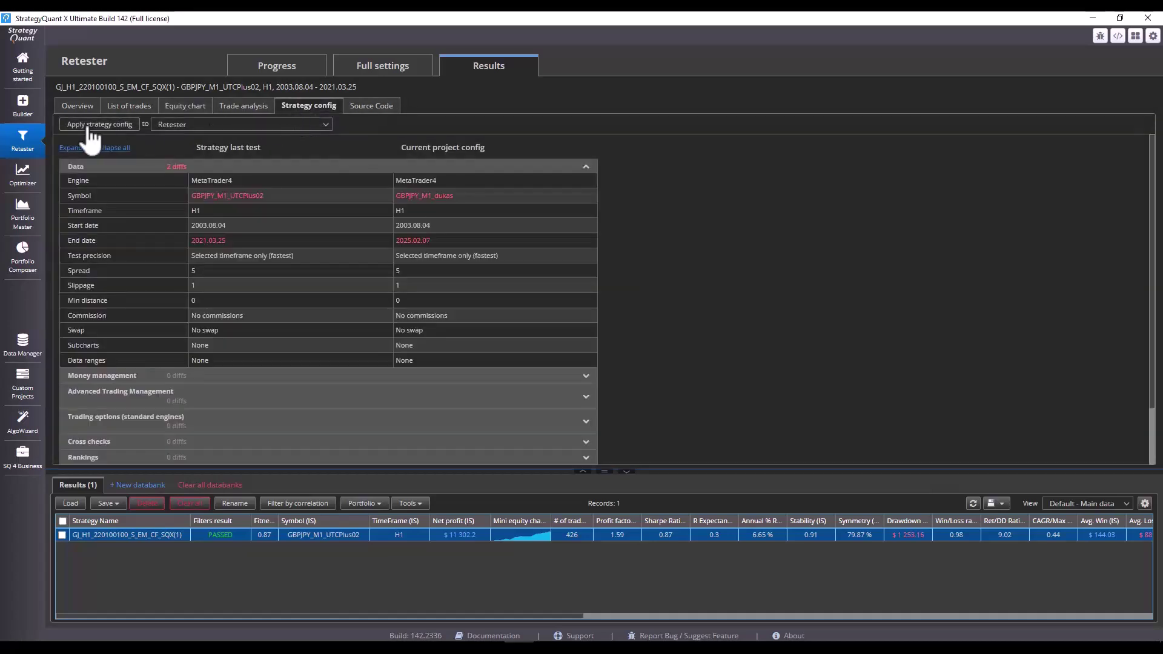
left_click(102, 124)
left_click(741, 367)
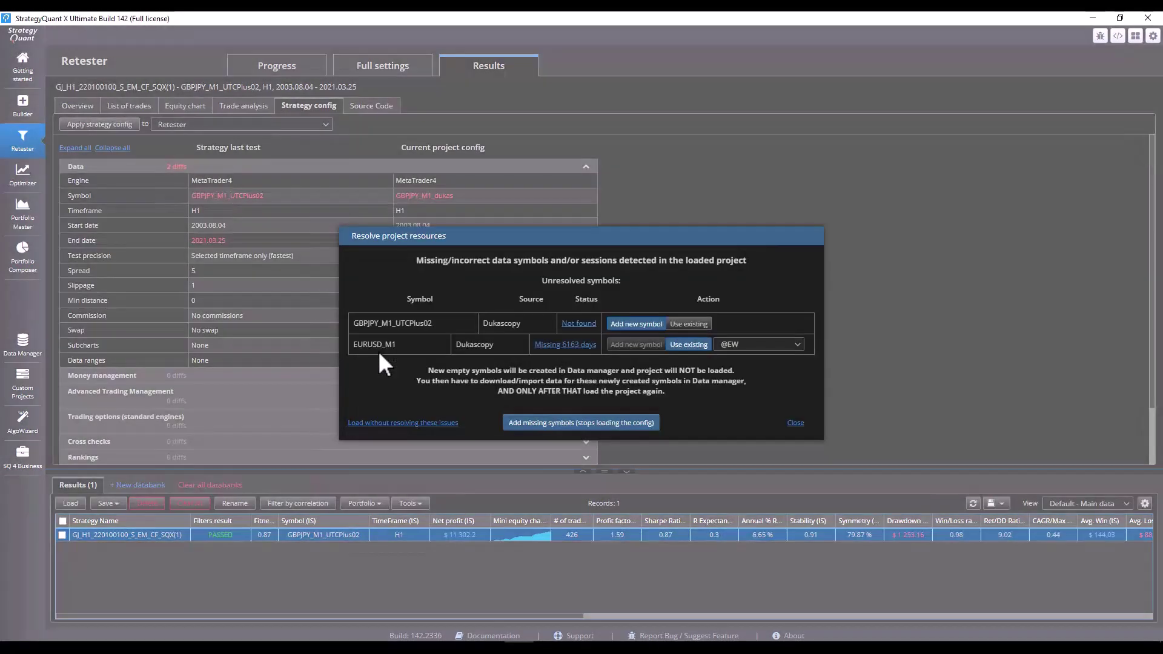
Step: Map the missing symbols to GBPJPY_M1_dukas and EURUSD_M1_dukas and load the config
left_click(690, 324)
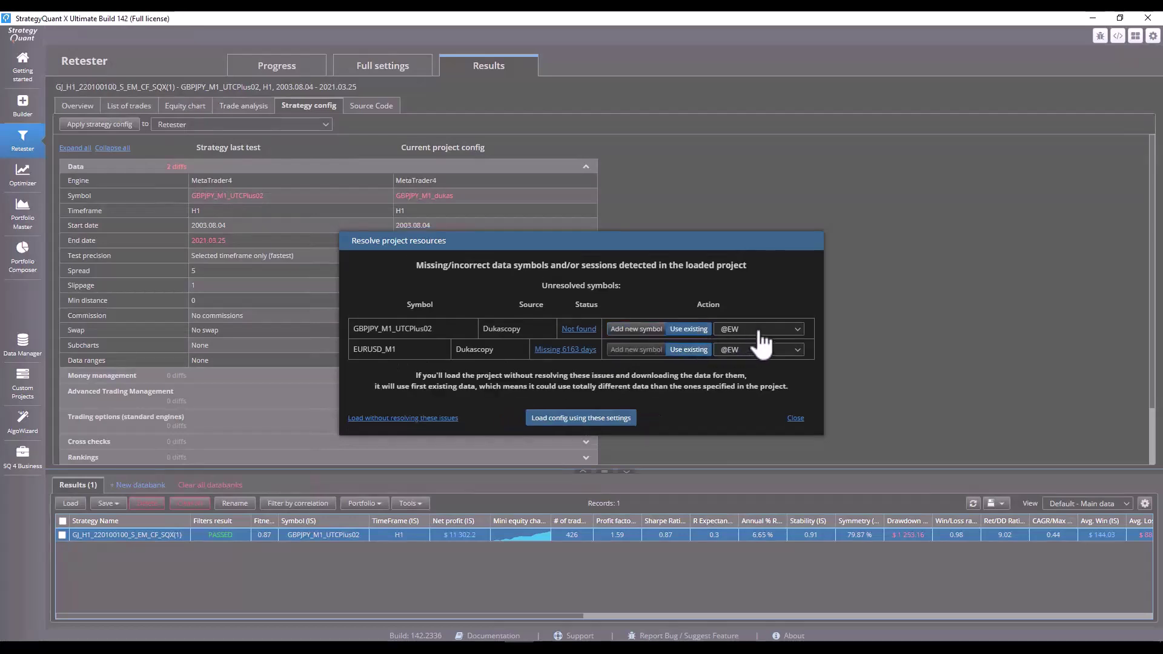
left_click(754, 330)
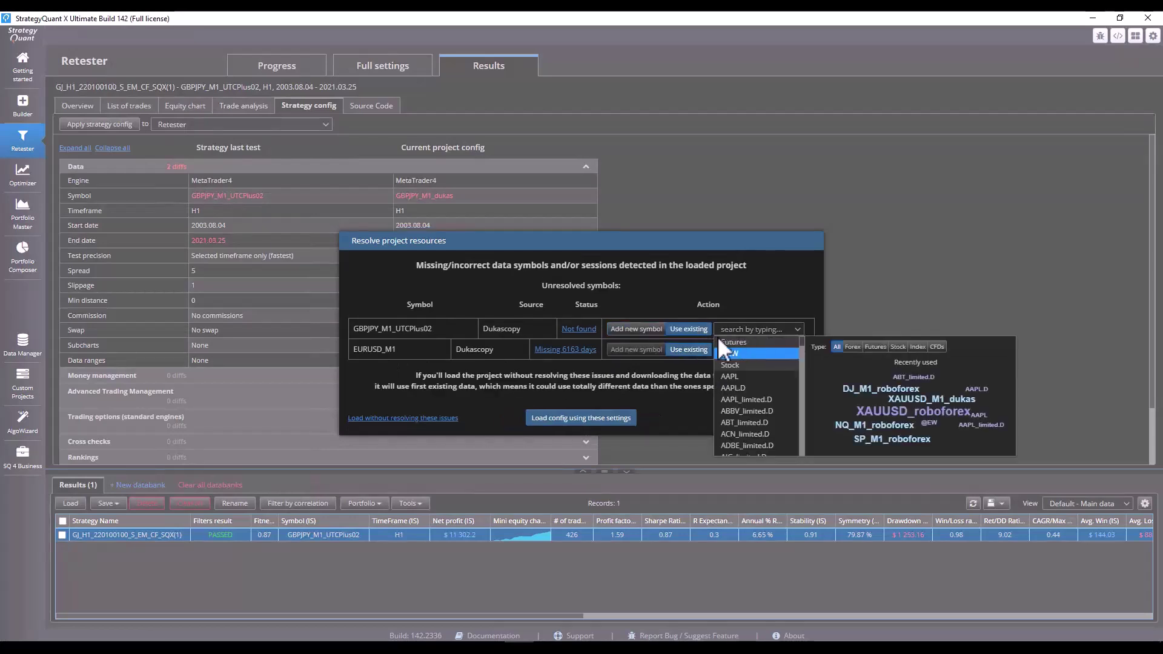
left_click(918, 347)
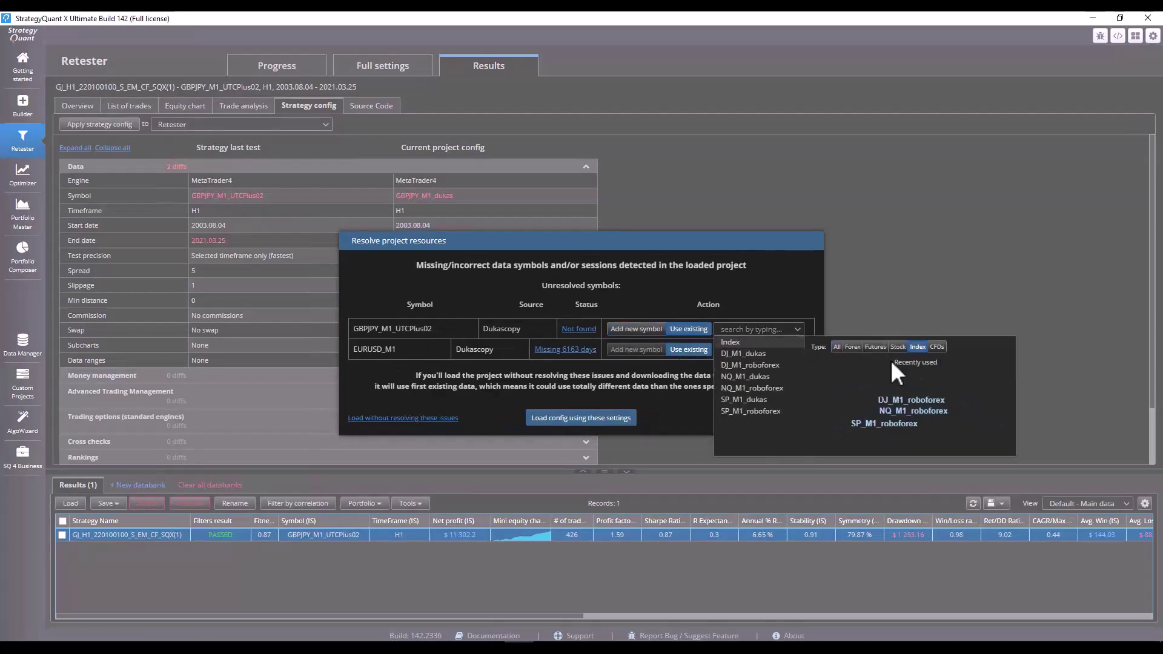
left_click(853, 347)
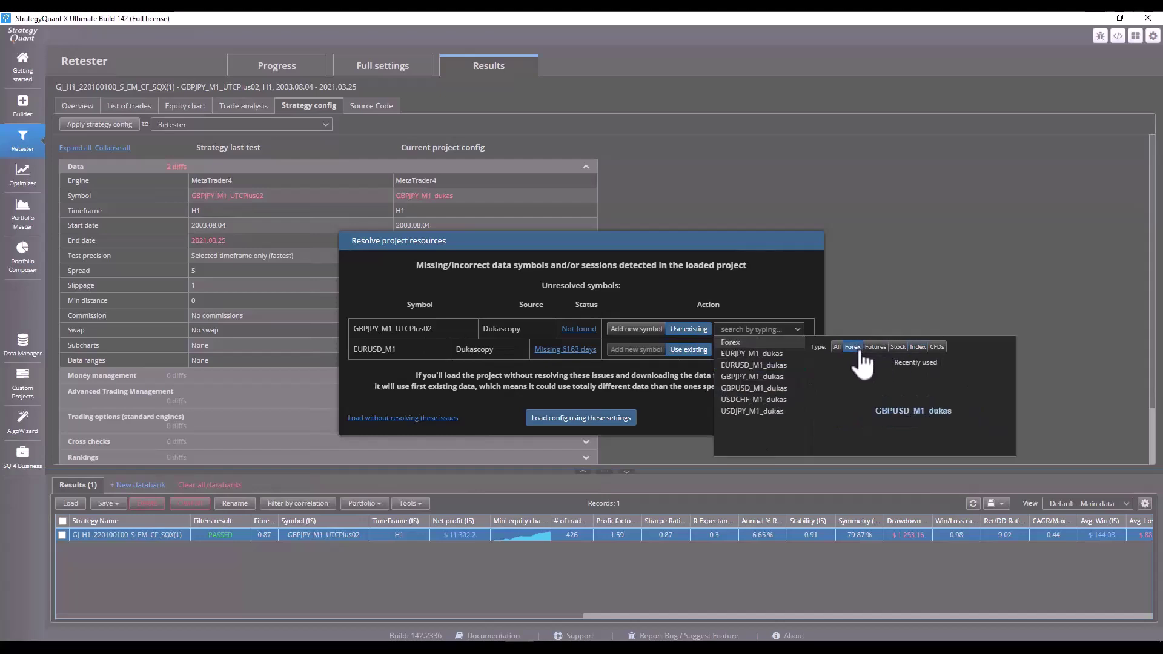
left_click(754, 376)
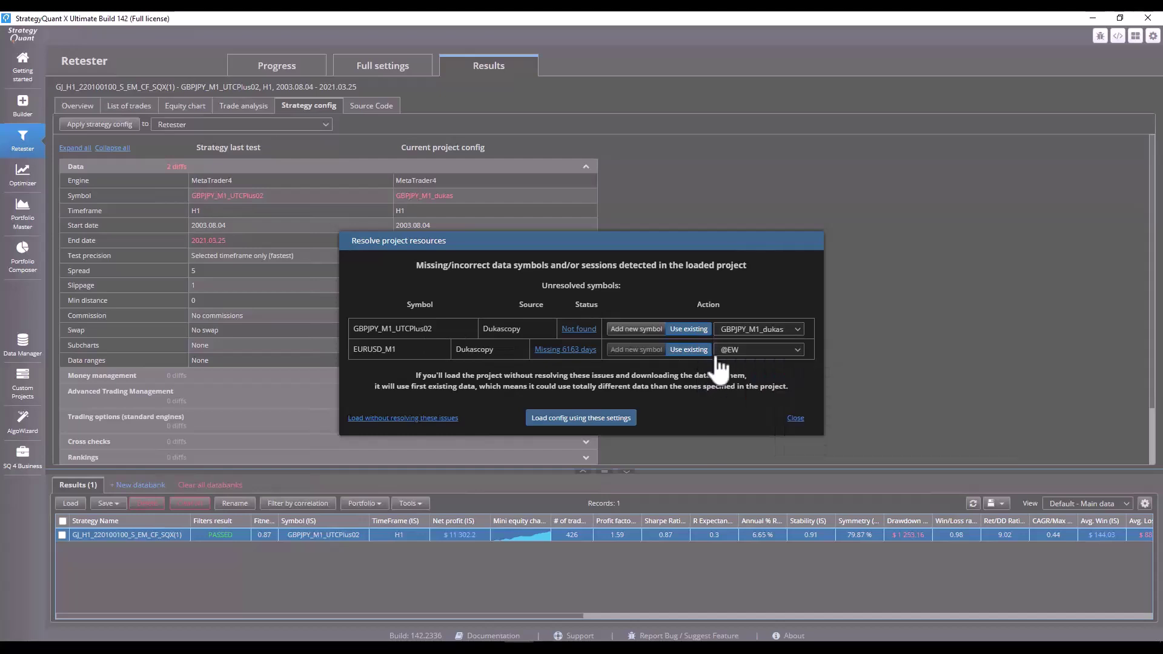
left_click(758, 350)
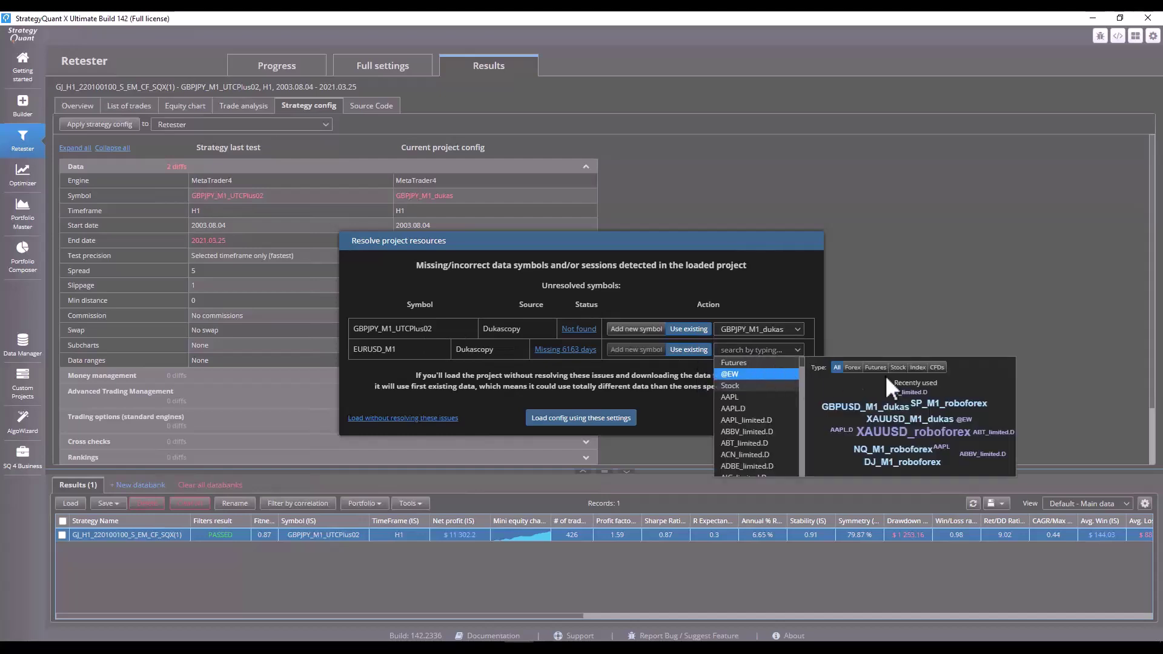
left_click(917, 368)
left_click(850, 367)
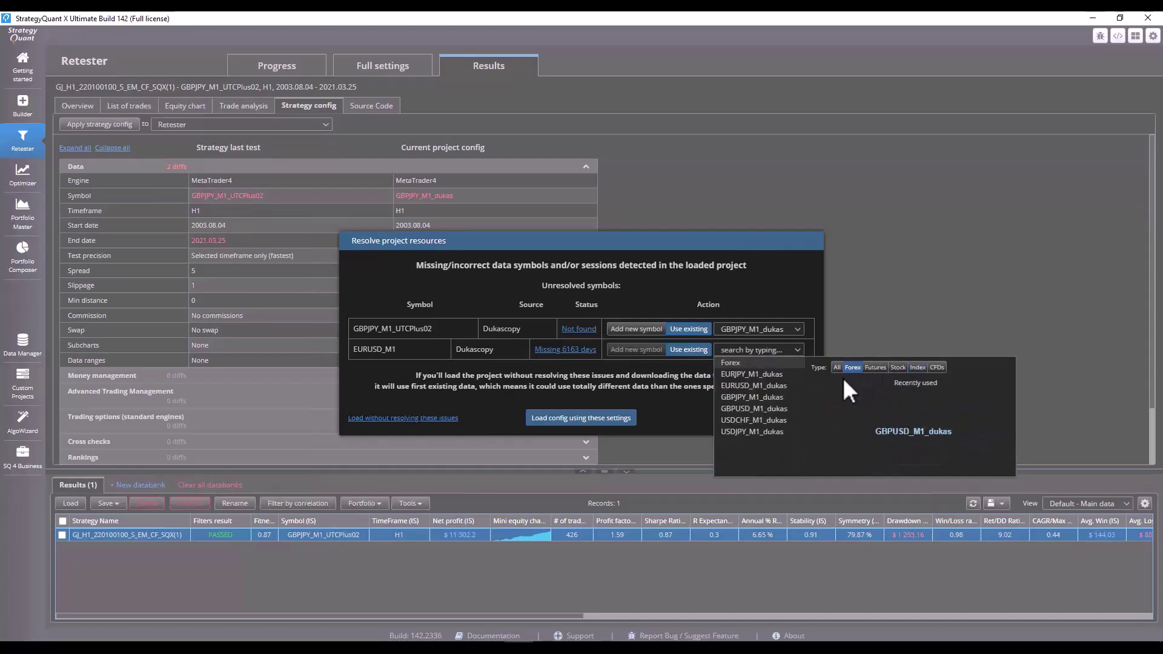
left_click(776, 388)
left_click(618, 419)
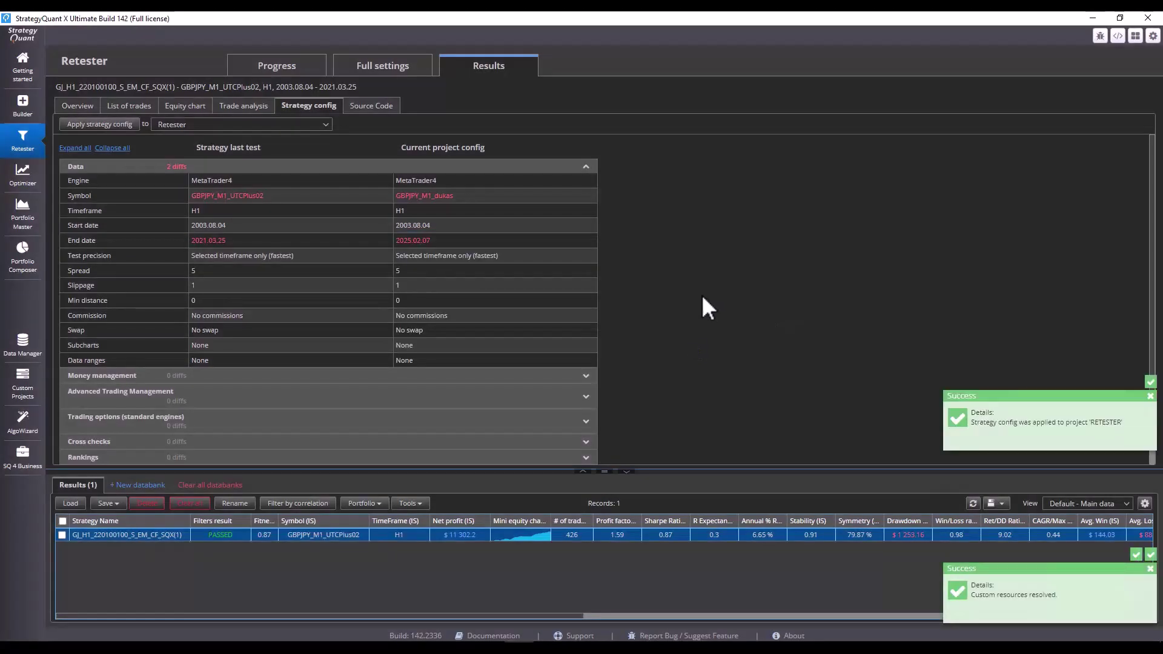
left_click(23, 345)
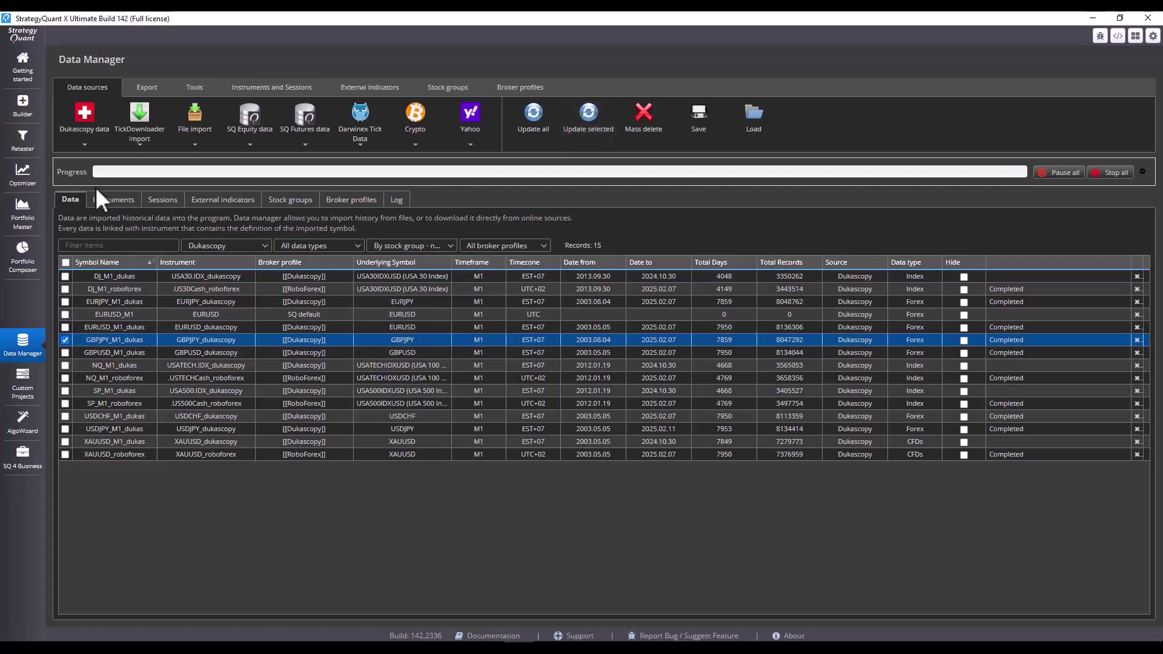
Step: Set Retester data precision to 1 minute data tick simulation and run the retest
left_click(21, 141)
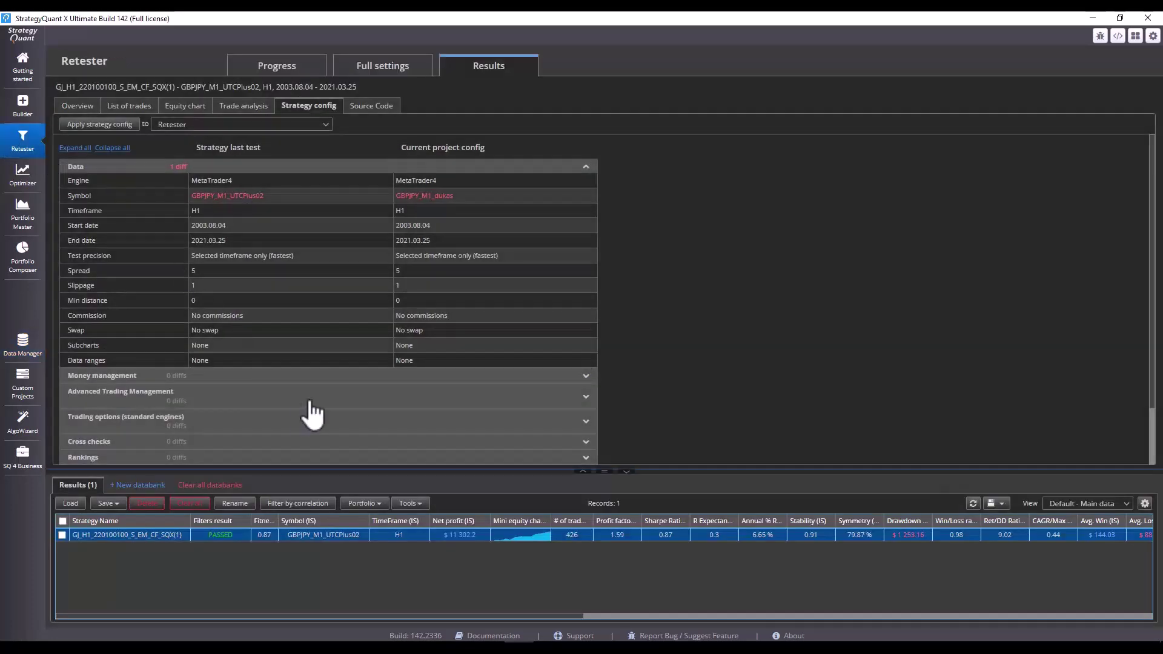
left_click(396, 68)
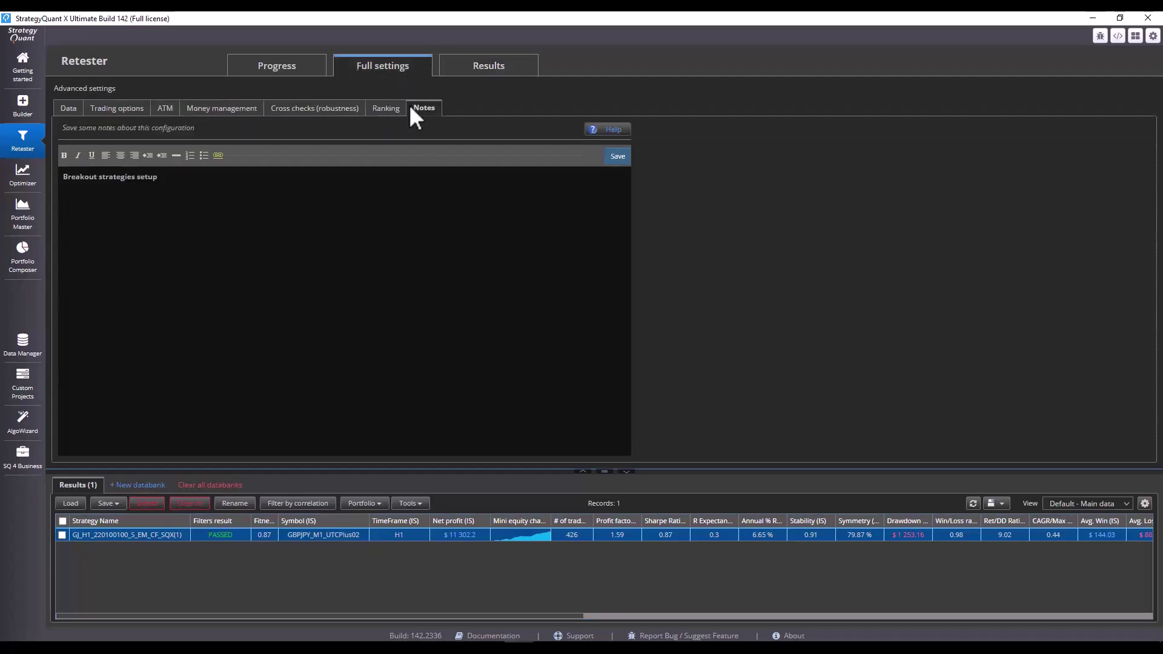
left_click(72, 111)
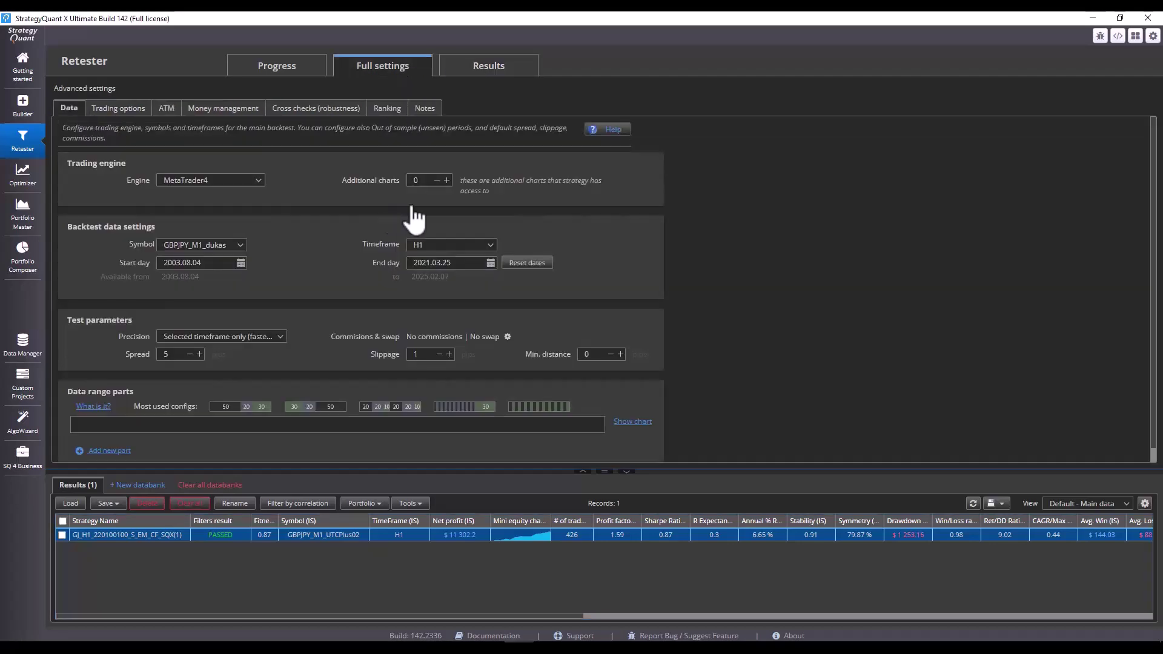
left_click(274, 337)
left_click(269, 348)
left_click(259, 336)
left_click(238, 358)
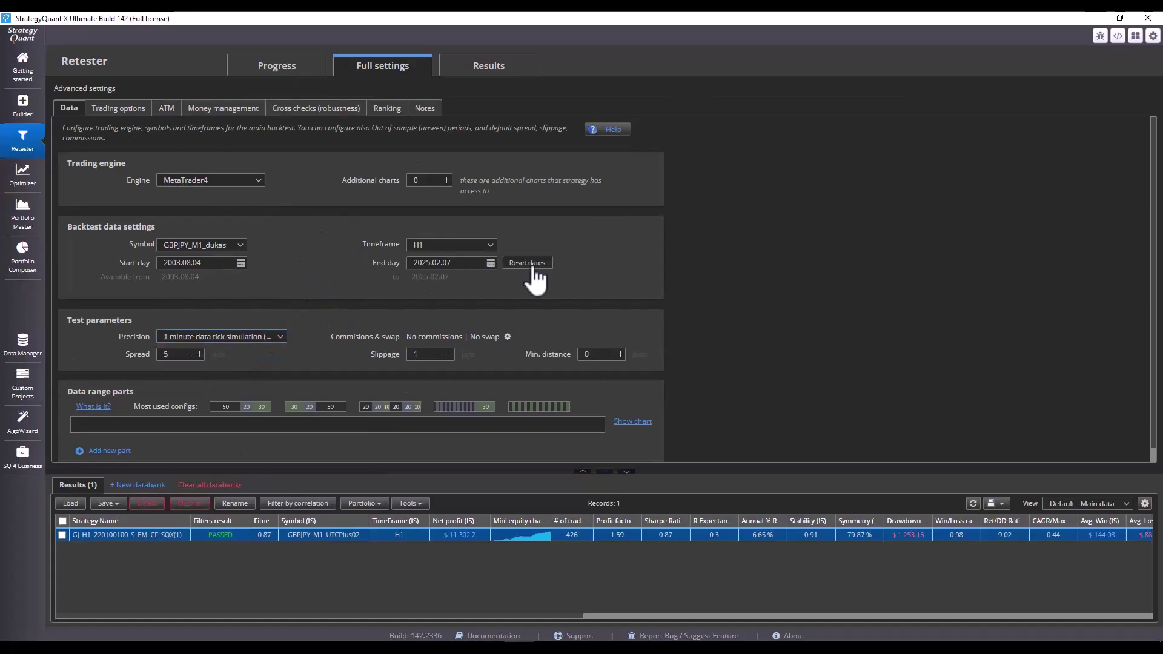
left_click(298, 73)
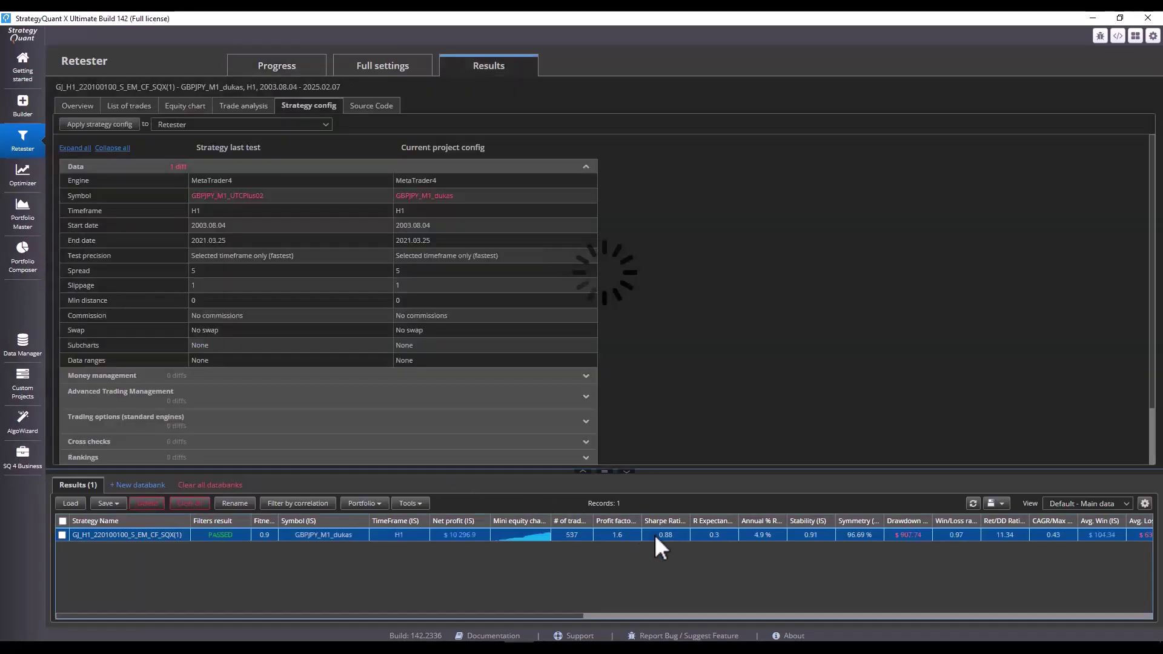
left_click(193, 109)
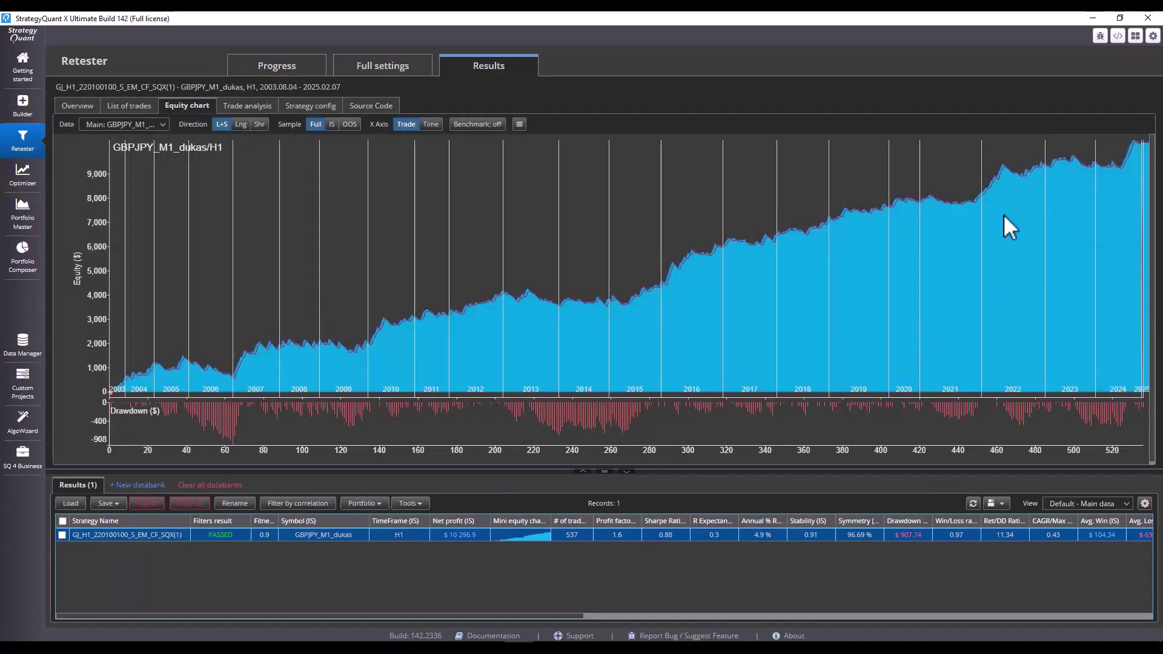
Step: Load the GJ_H1 strategy file into AlgoWizard and switch to the Full editor
mouse_move(946, 202)
left_click(23, 424)
left_click(649, 152)
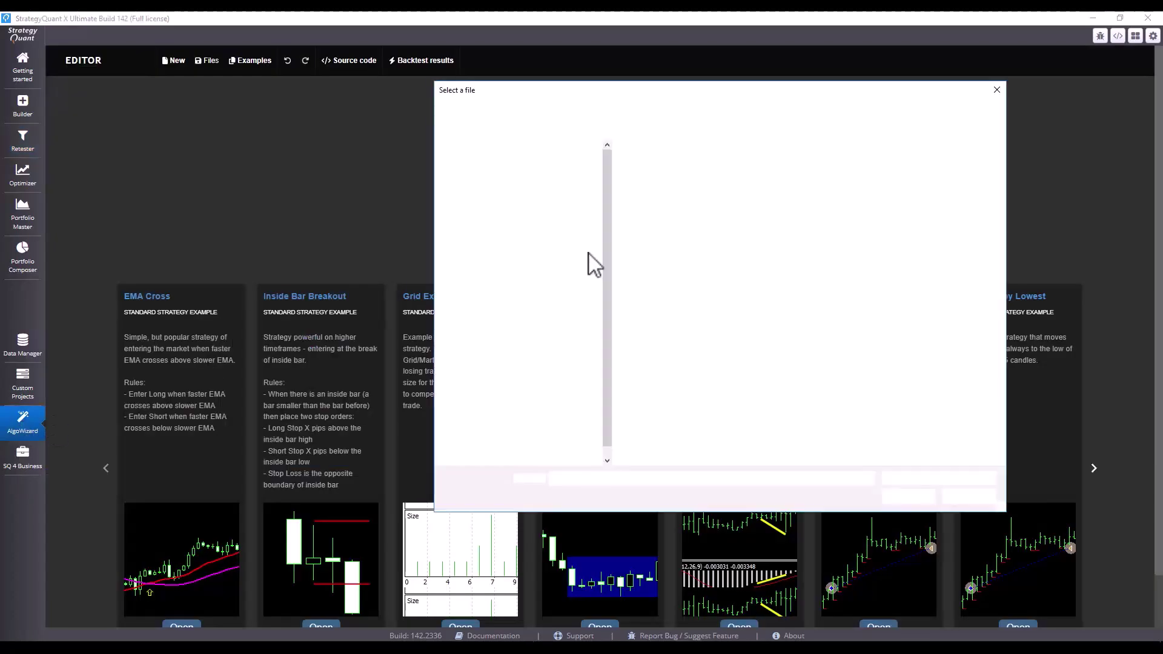
double_click(706, 175)
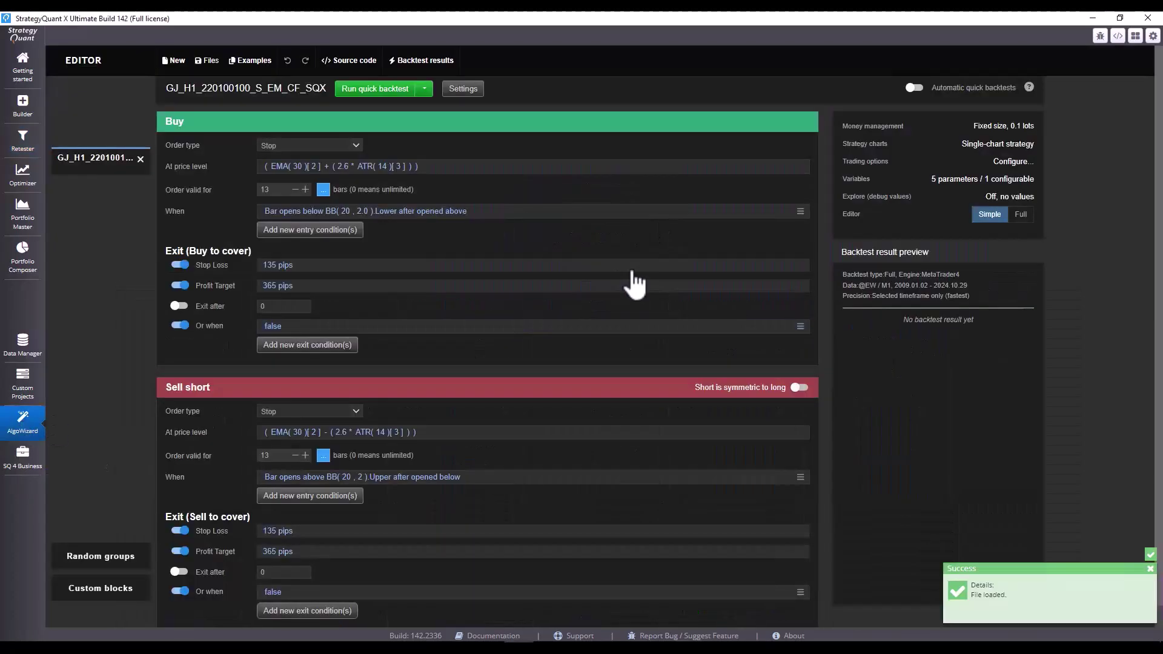
scroll(631, 281, "down", 1)
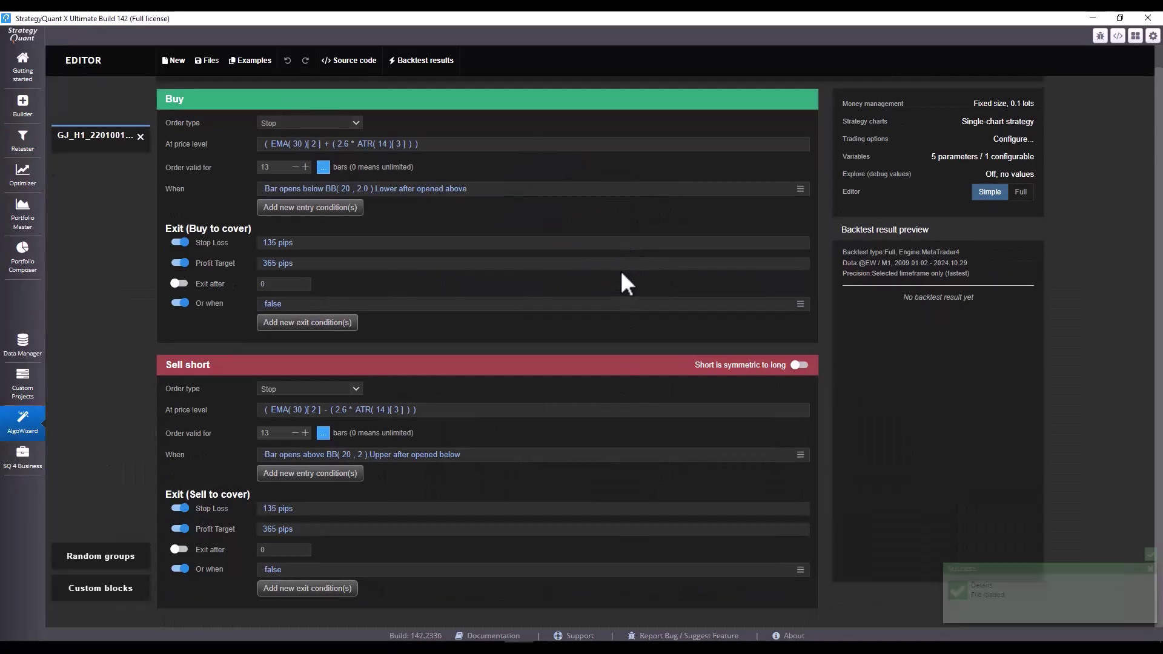
scroll(501, 254, "up", 1)
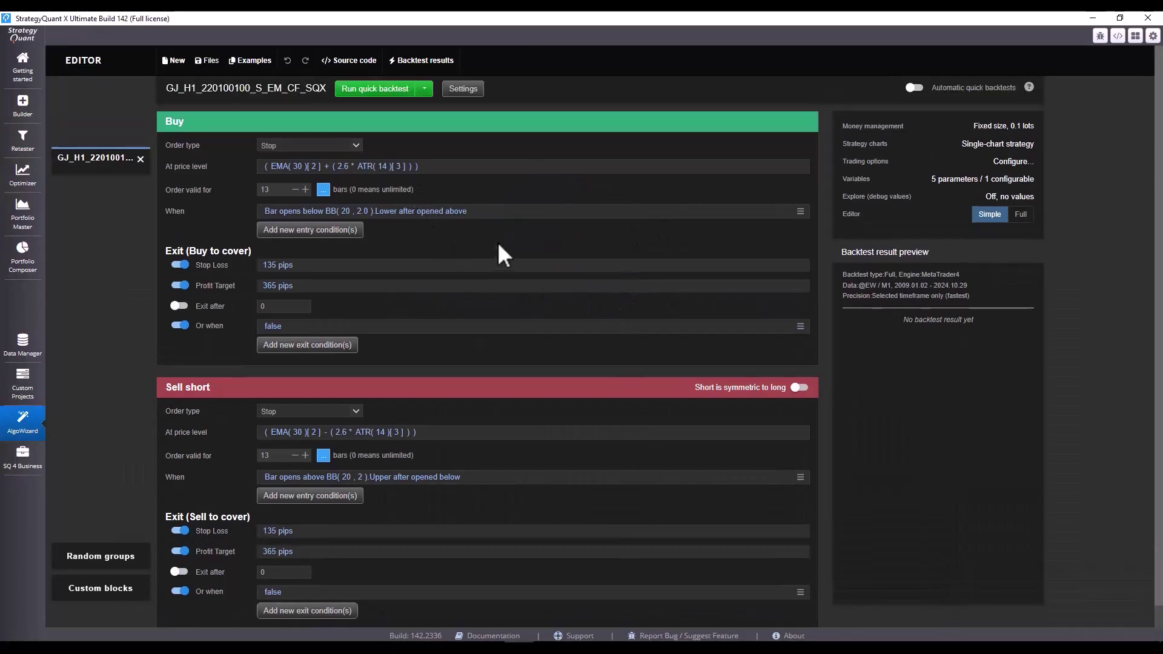
left_click(1020, 214)
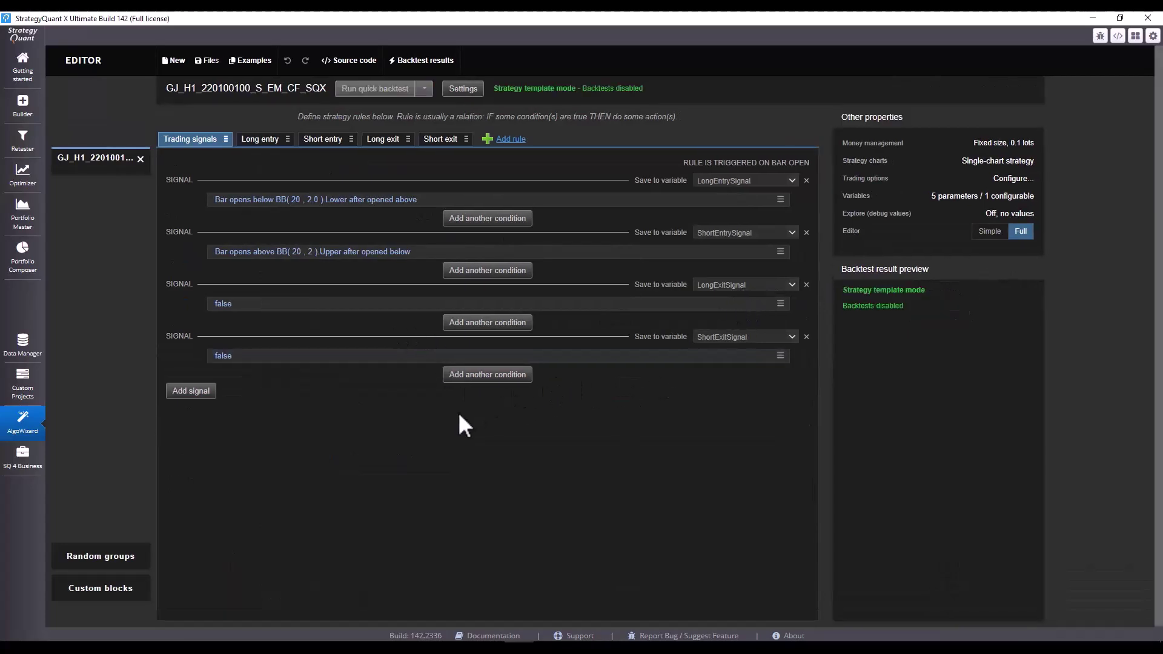
Step: Check that strategy template mode is on, then view the long entry rule
left_click(465, 88)
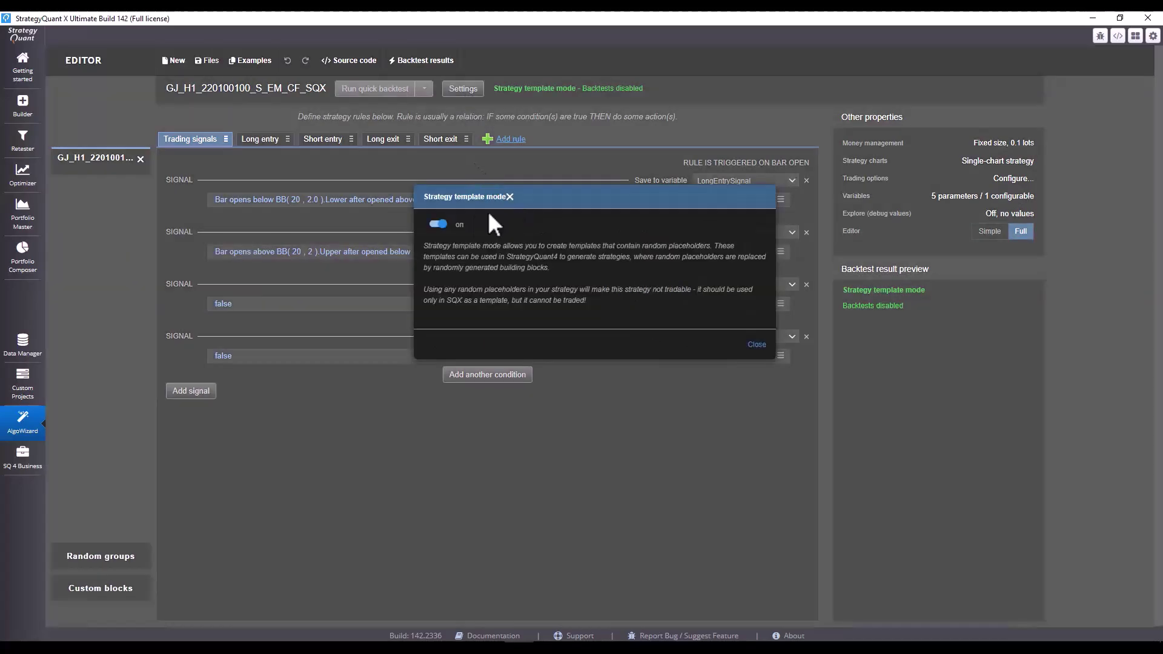
left_click(757, 345)
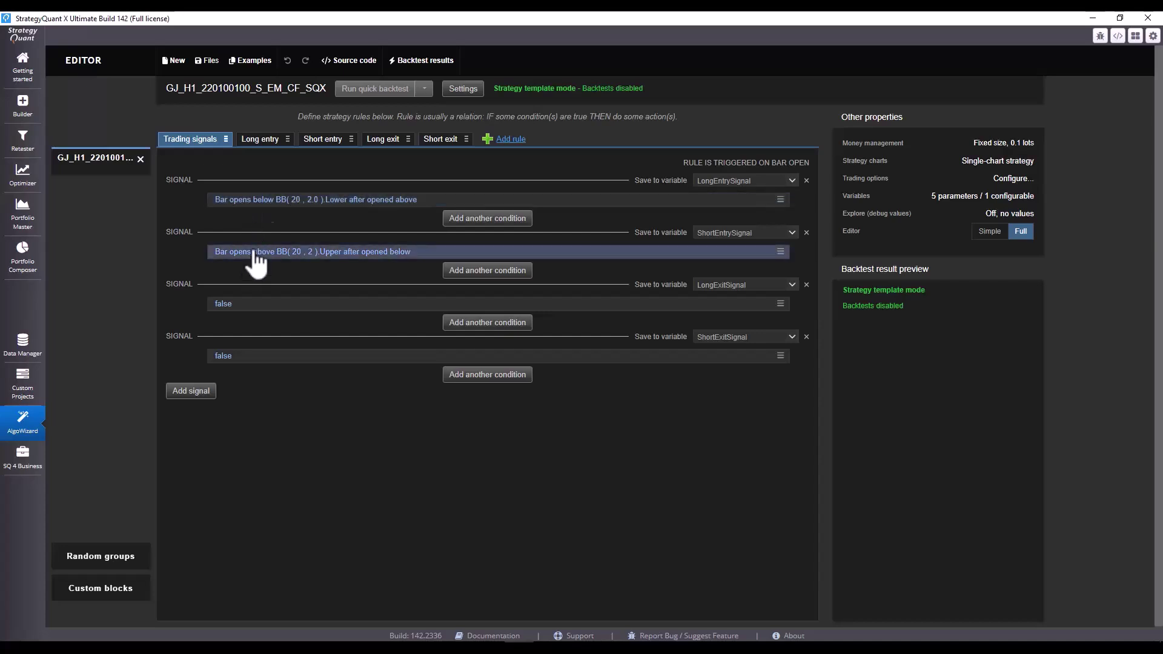
left_click(263, 140)
Step: Inspect the EMA block in the long entry price formula, leaving it unchanged
scroll(471, 291, "down", 1)
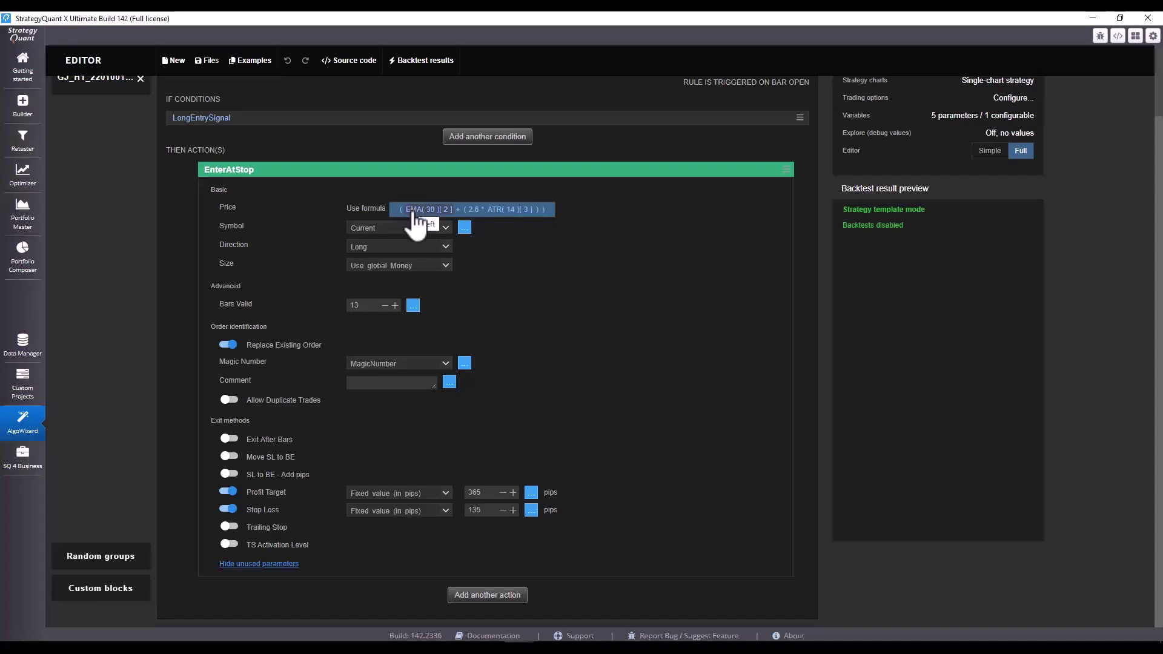
left_click(446, 209)
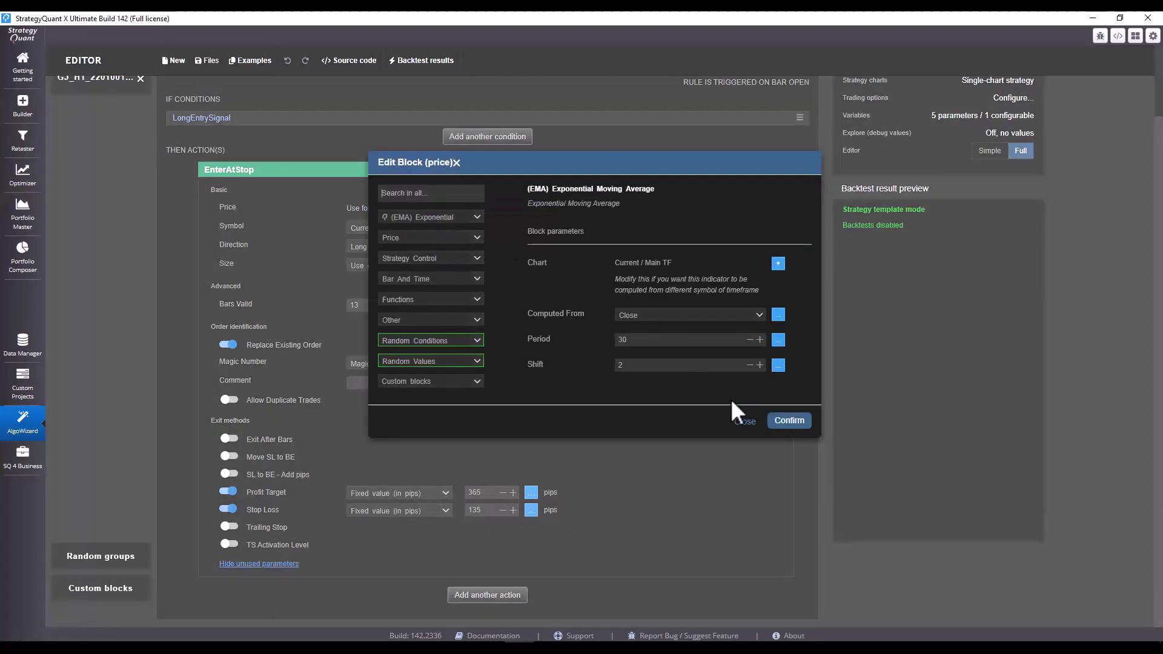
left_click(772, 420)
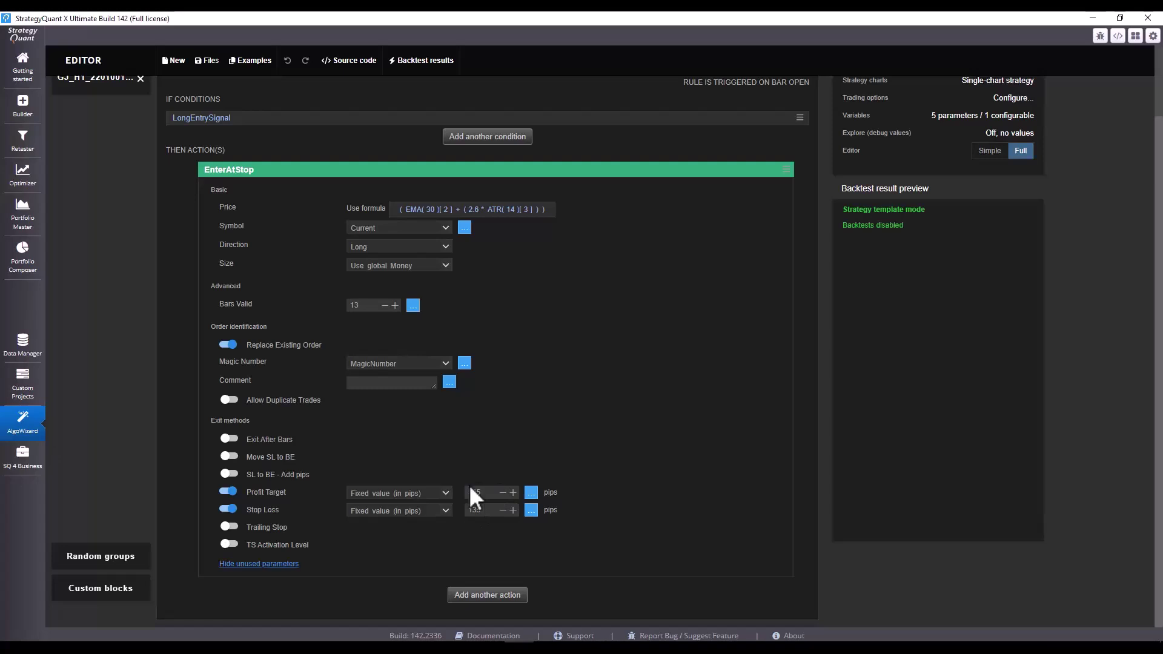
Step: View the short entry rule with its EMA(30)[2] - 2.6*ATR(14)[3] stop order
scroll(510, 405, "up", 2)
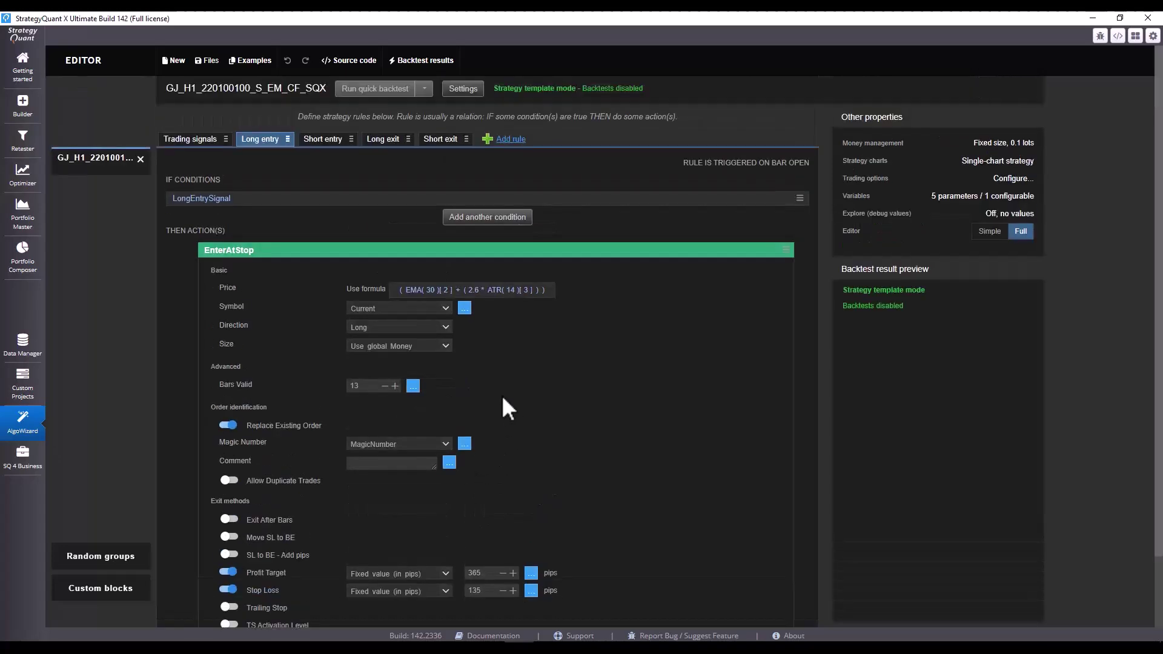
left_click(319, 138)
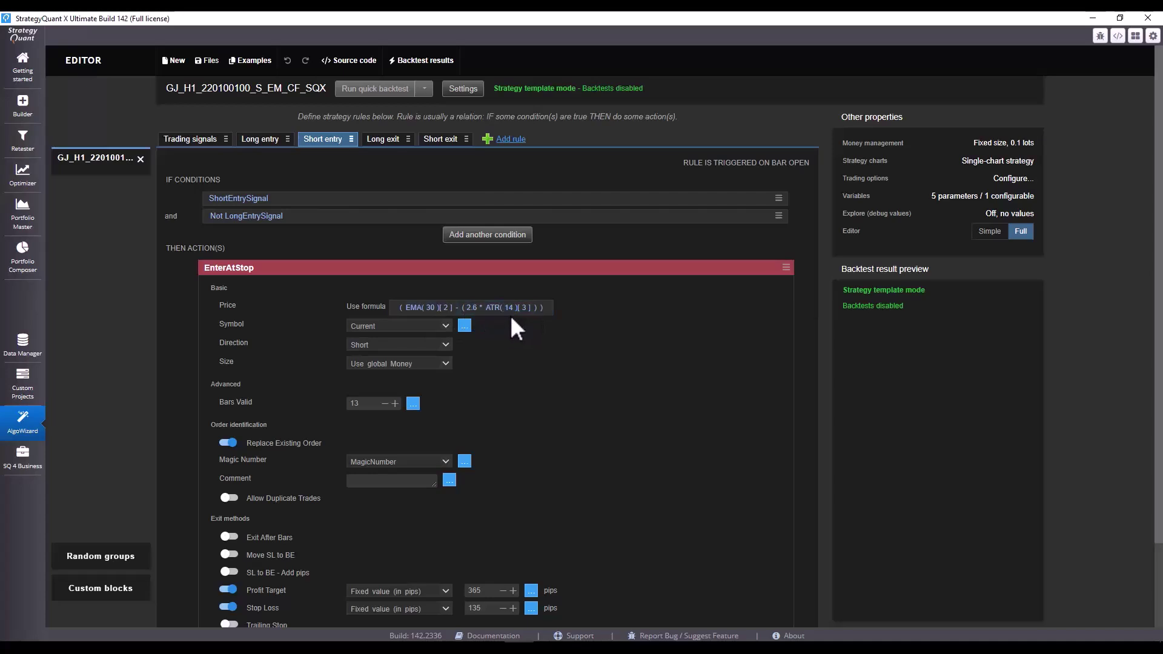
scroll(488, 389, "down", 3)
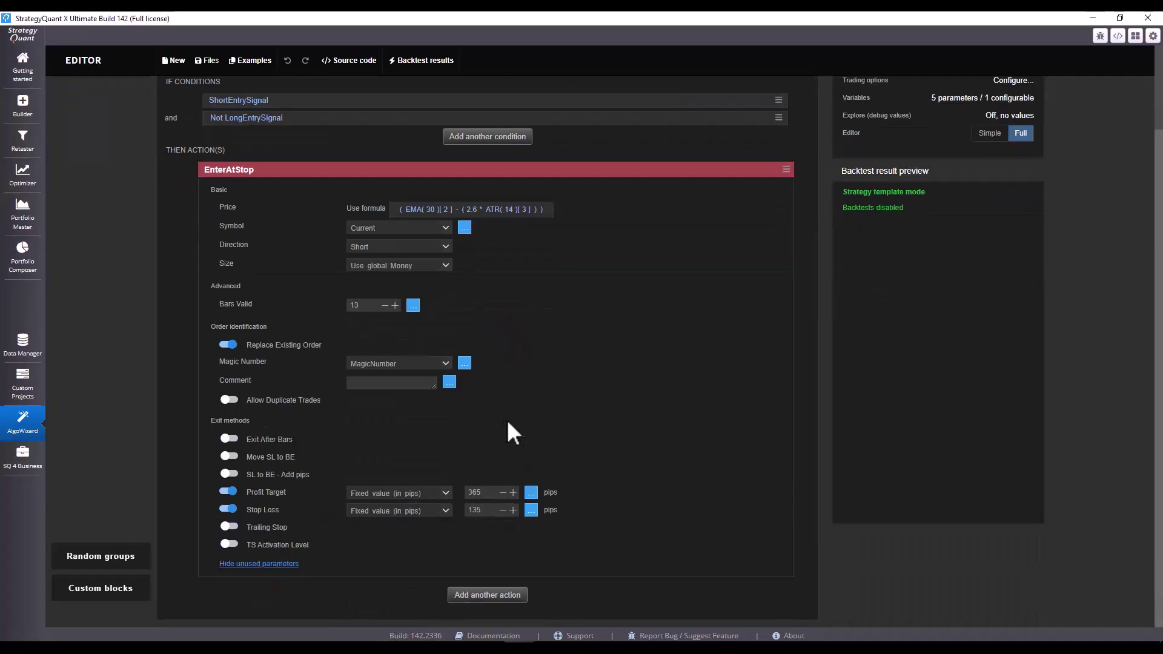
scroll(505, 424, "up", 3)
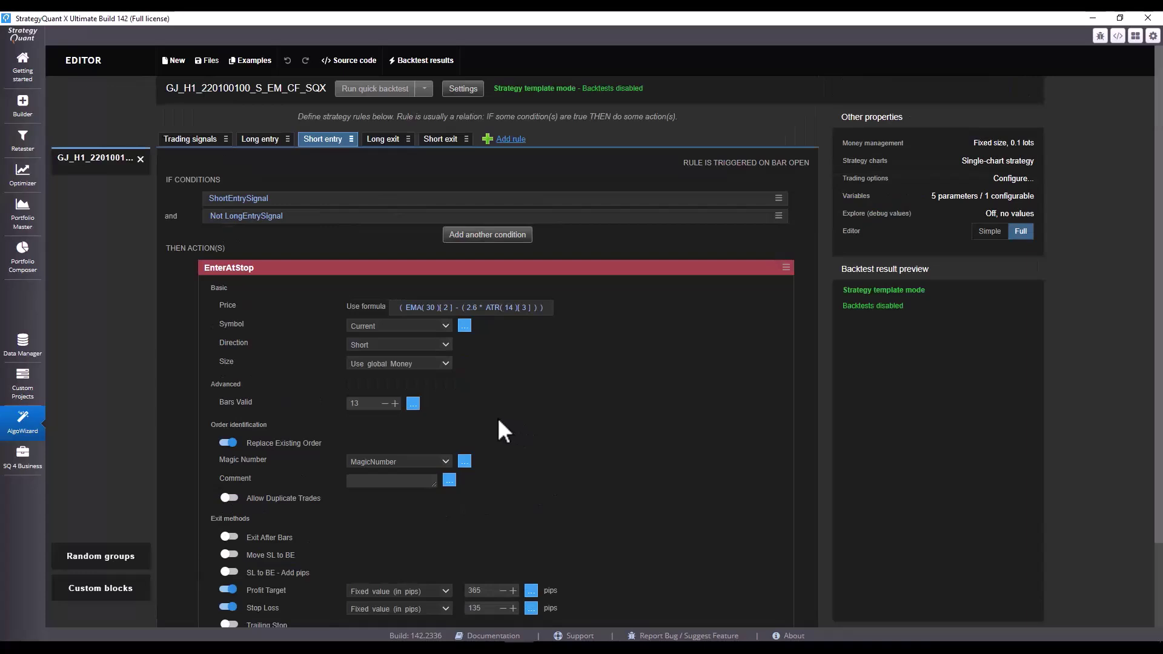
Step: Make the long entry Bollinger Band condition's Period, Deviation and Shift random, keeping Close price
key("ctrl+z")
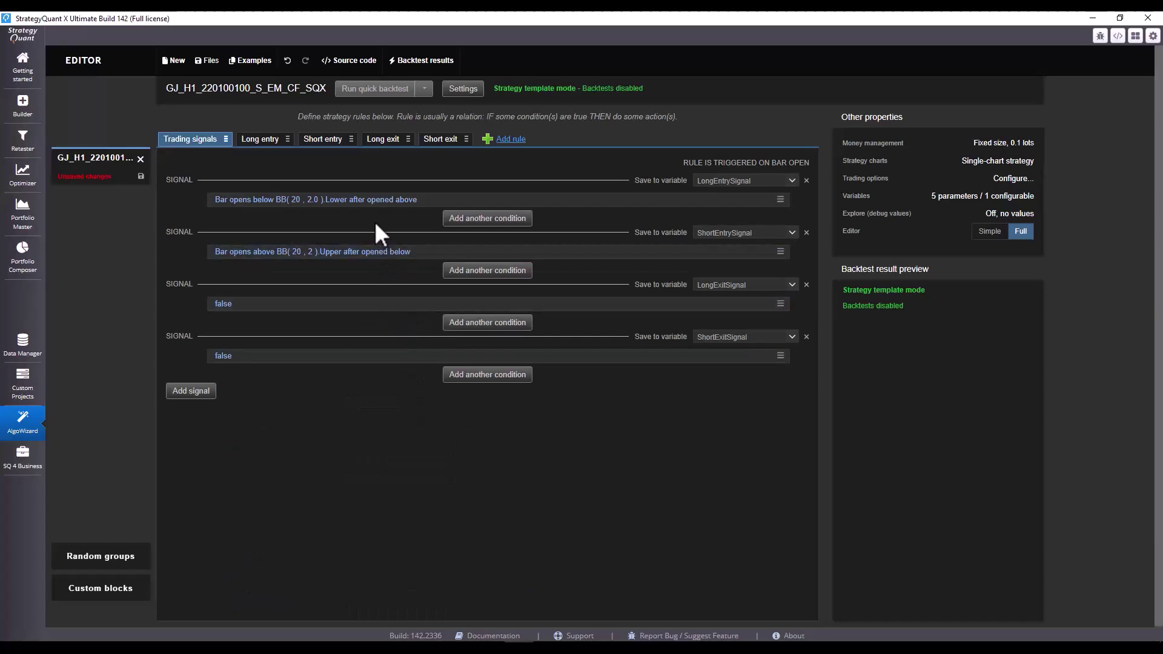
left_click(423, 200)
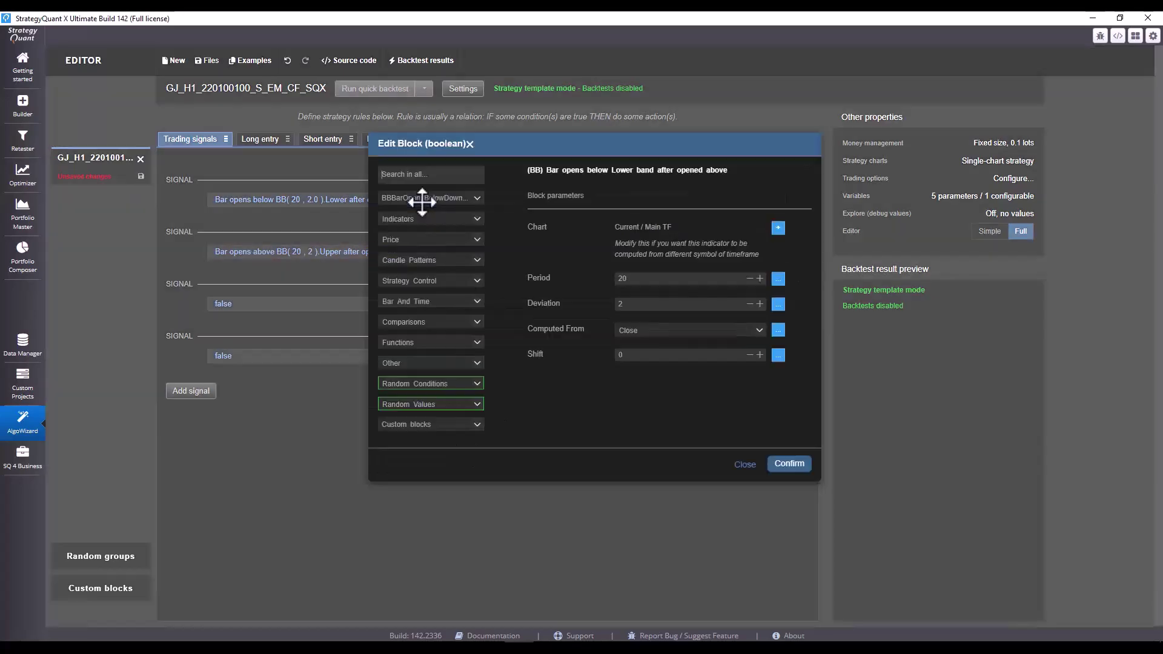
left_click(778, 279)
left_click(711, 307)
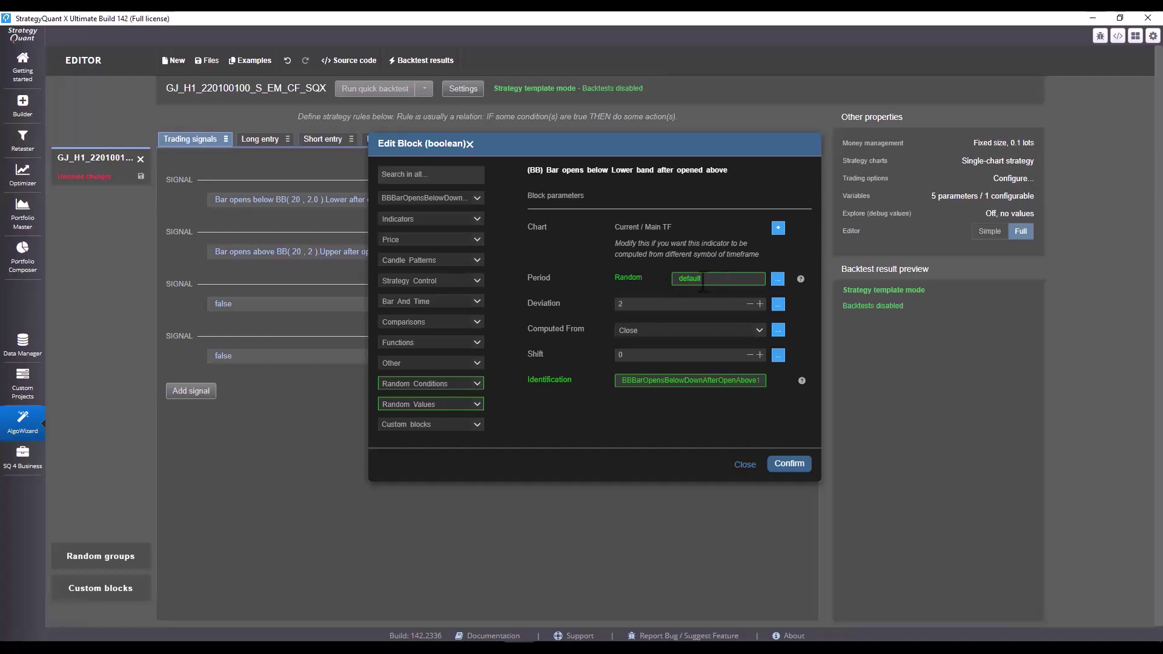
left_click(779, 283)
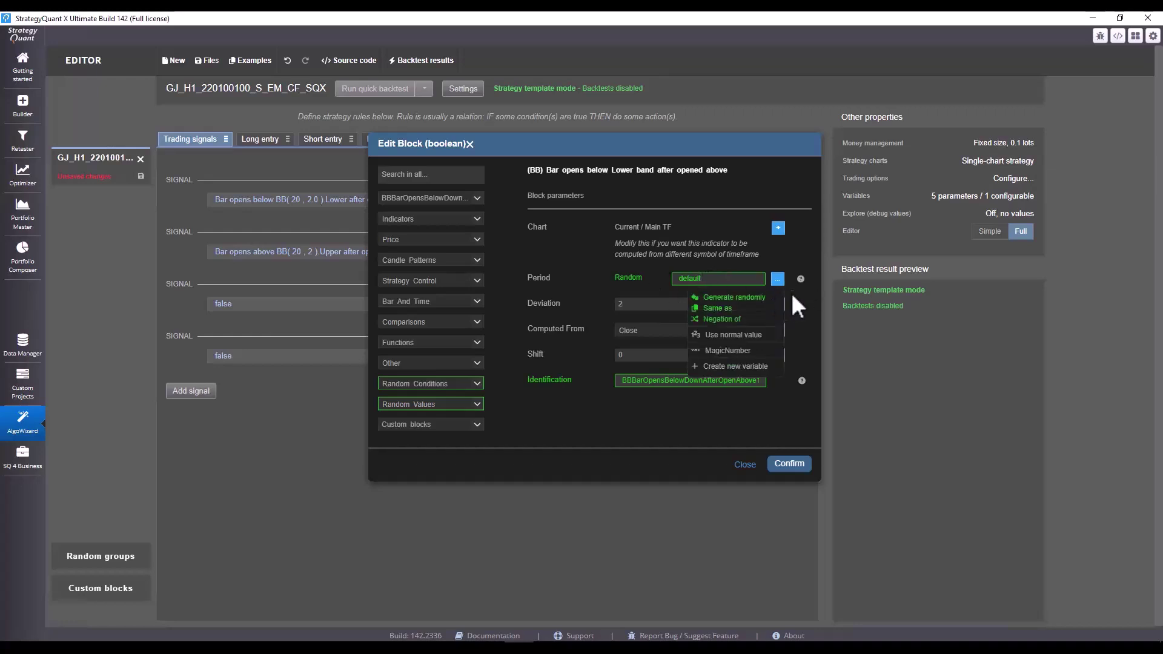
left_click(753, 301)
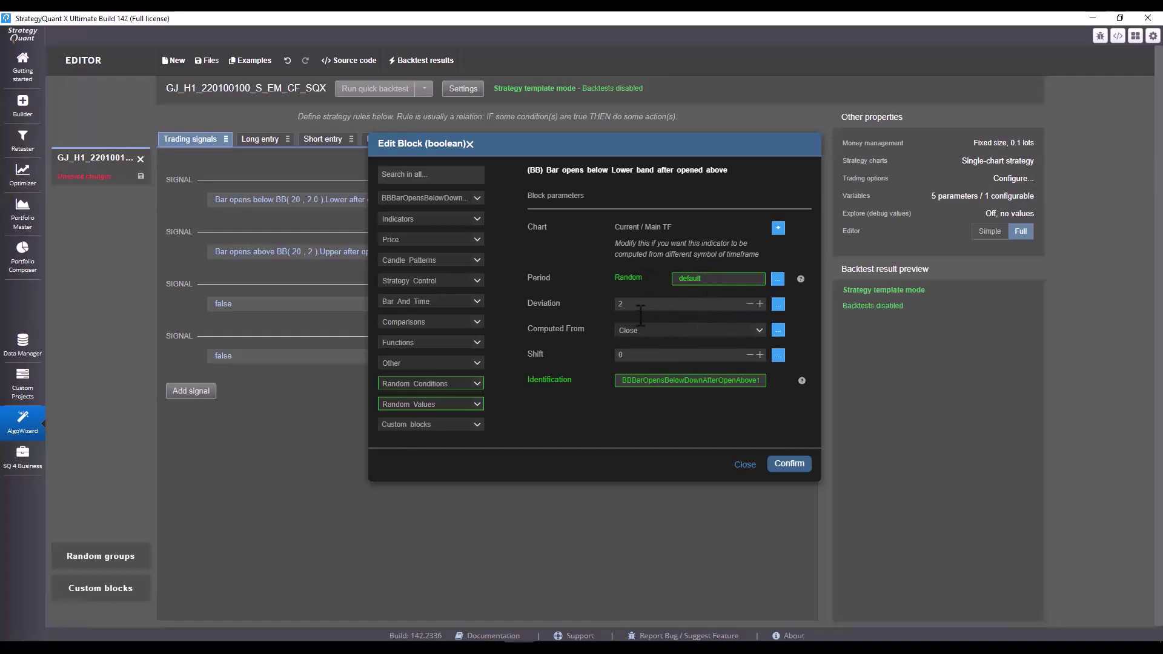
left_click(778, 304)
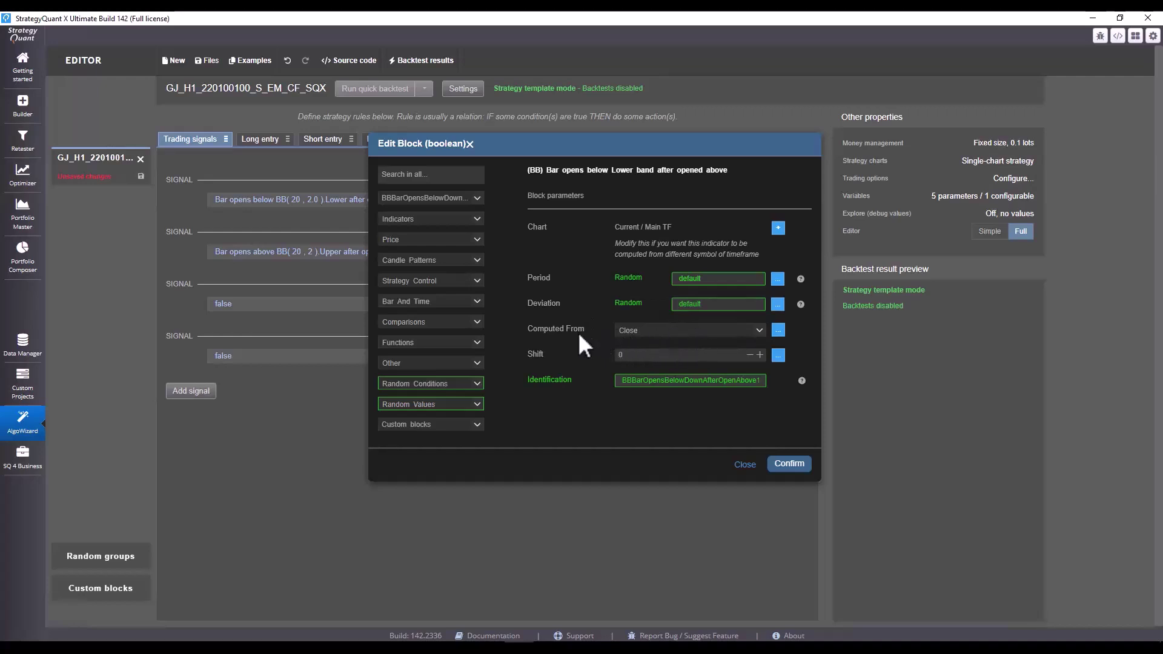
left_click(686, 334)
left_click(686, 337)
left_click(778, 355)
left_click(702, 266)
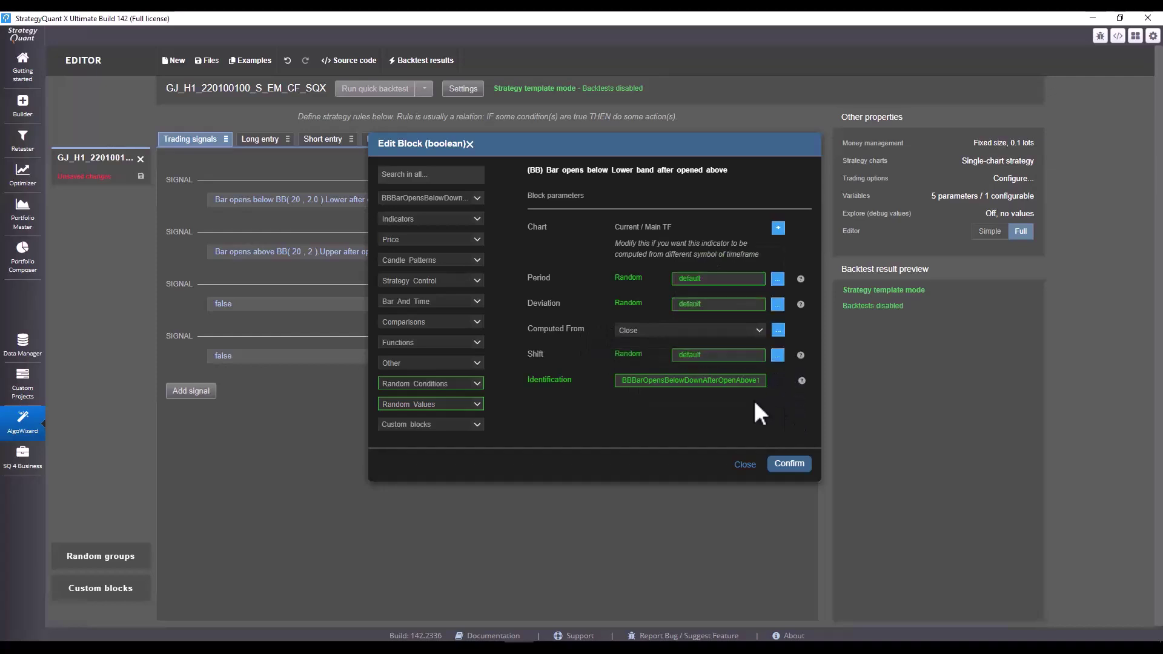
left_click(790, 466)
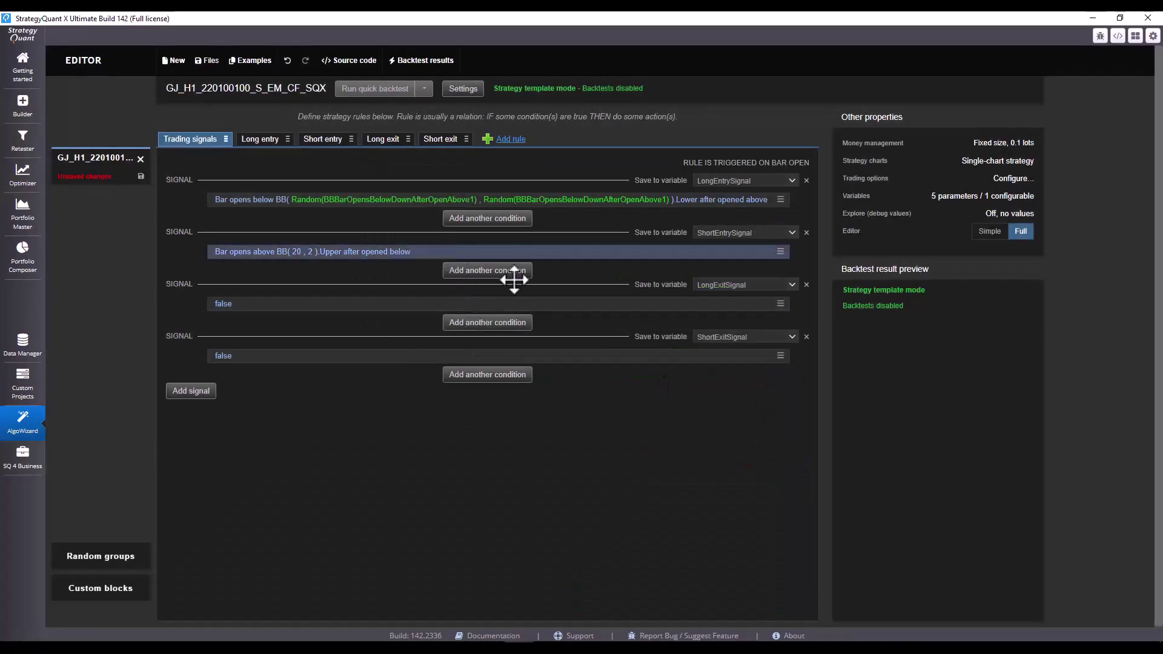
Step: Make the short entry Bollinger Band condition's Period, Deviation and Shift random
left_click(514, 253)
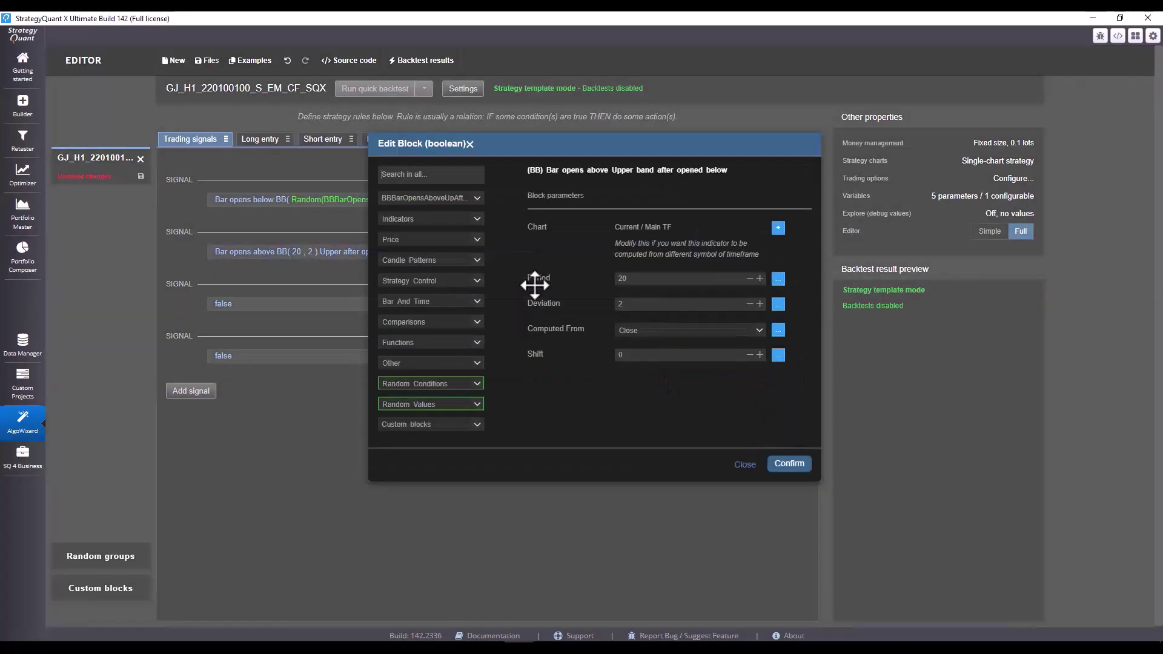
left_click(778, 279)
left_click(772, 294)
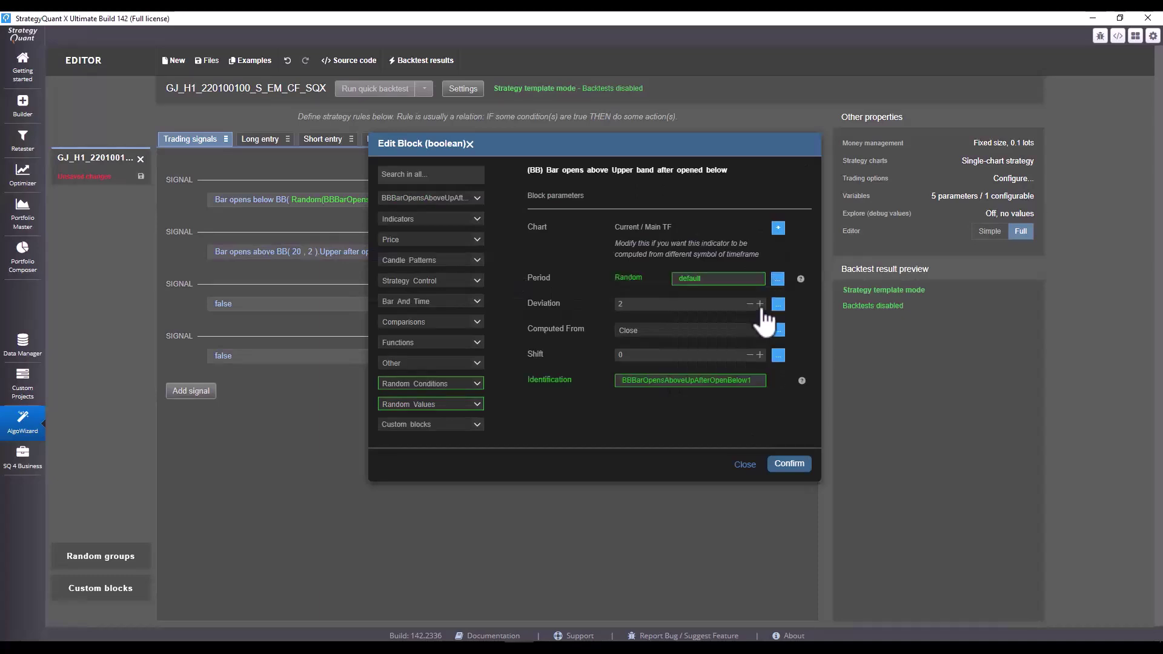
left_click(778, 304)
left_click(772, 319)
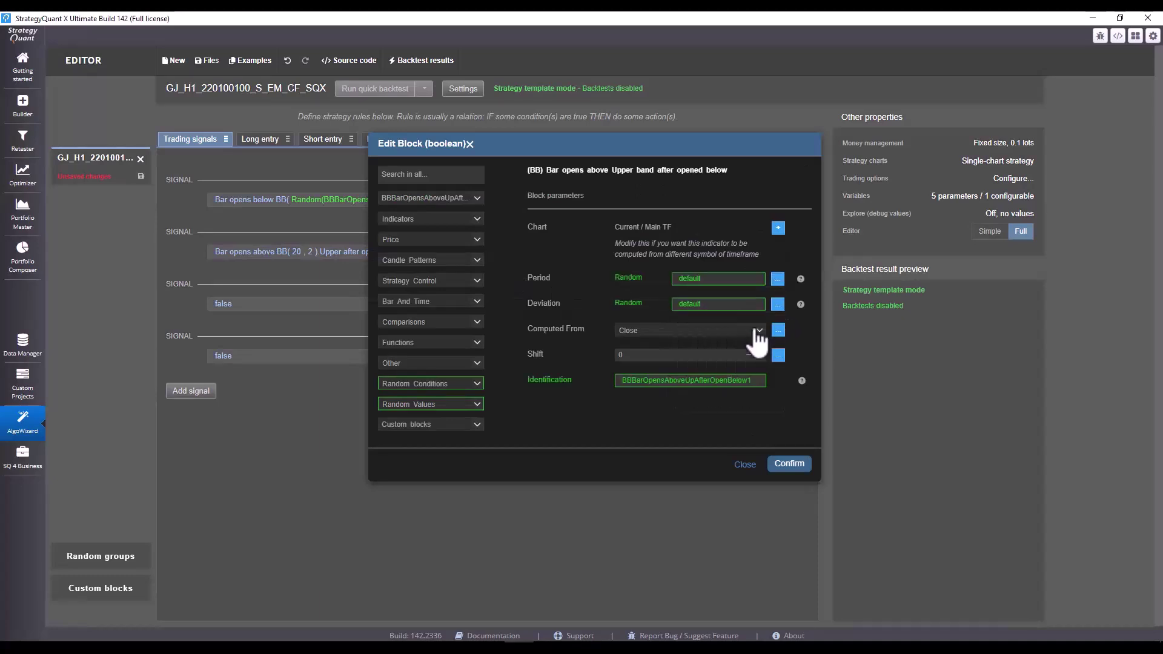
left_click(778, 355)
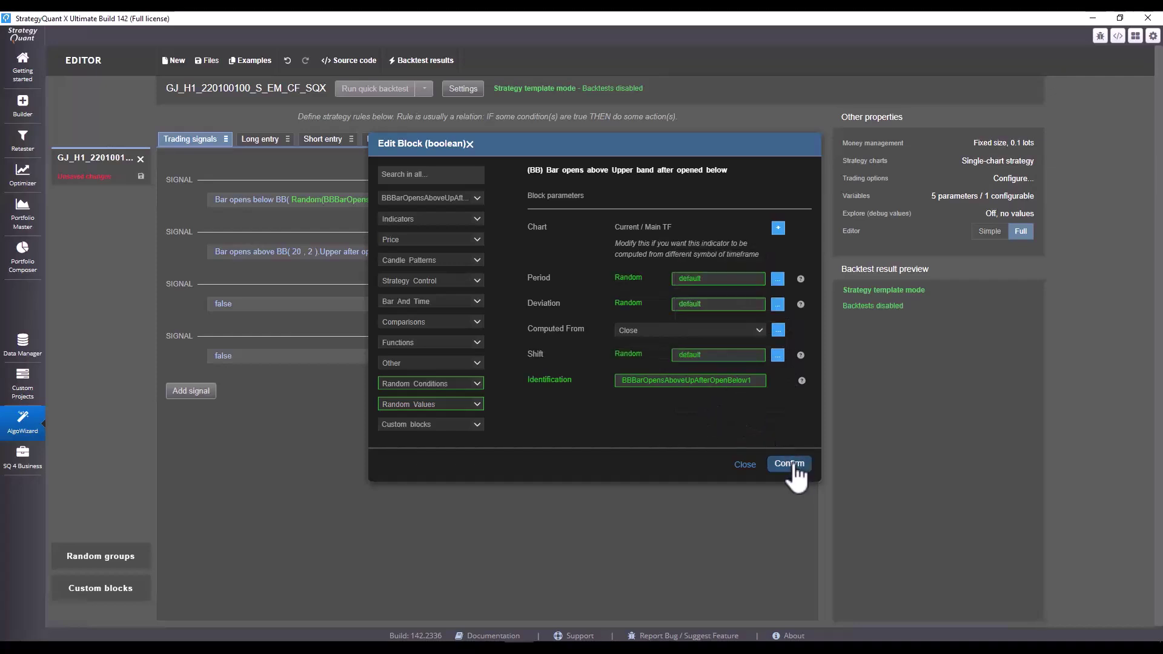
key("Return")
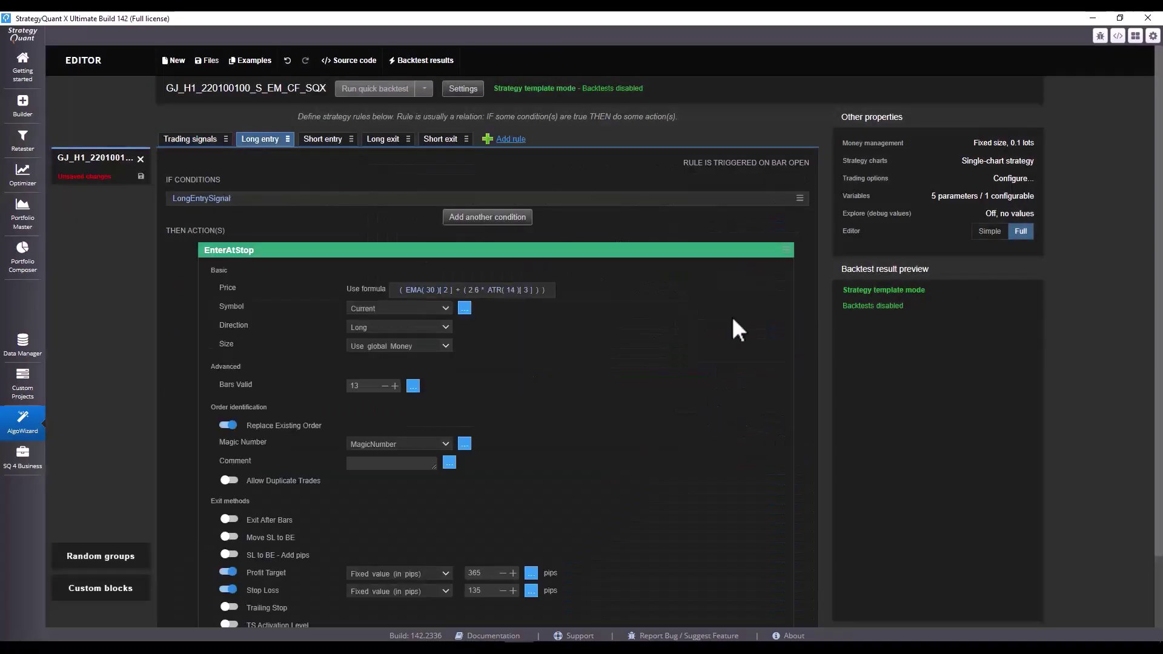
Step: Make the long-entry EMA's Period and Shift randomly generated, turning it into EMA1
scroll(733, 320, "down", 2)
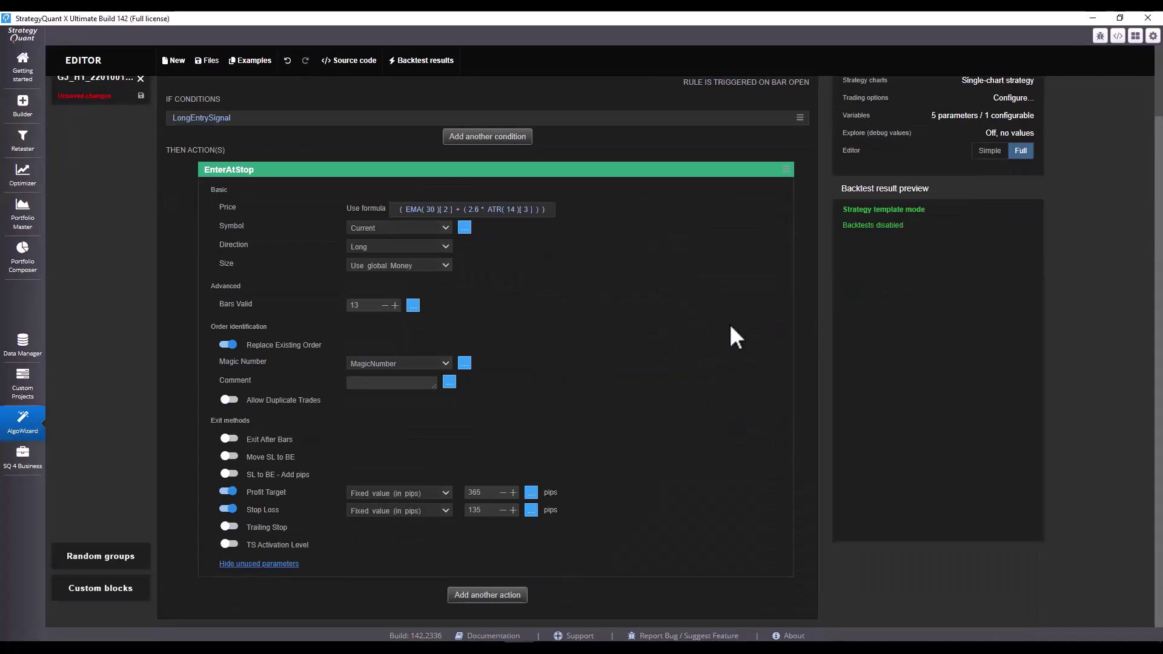
scroll(696, 314, "up", 2)
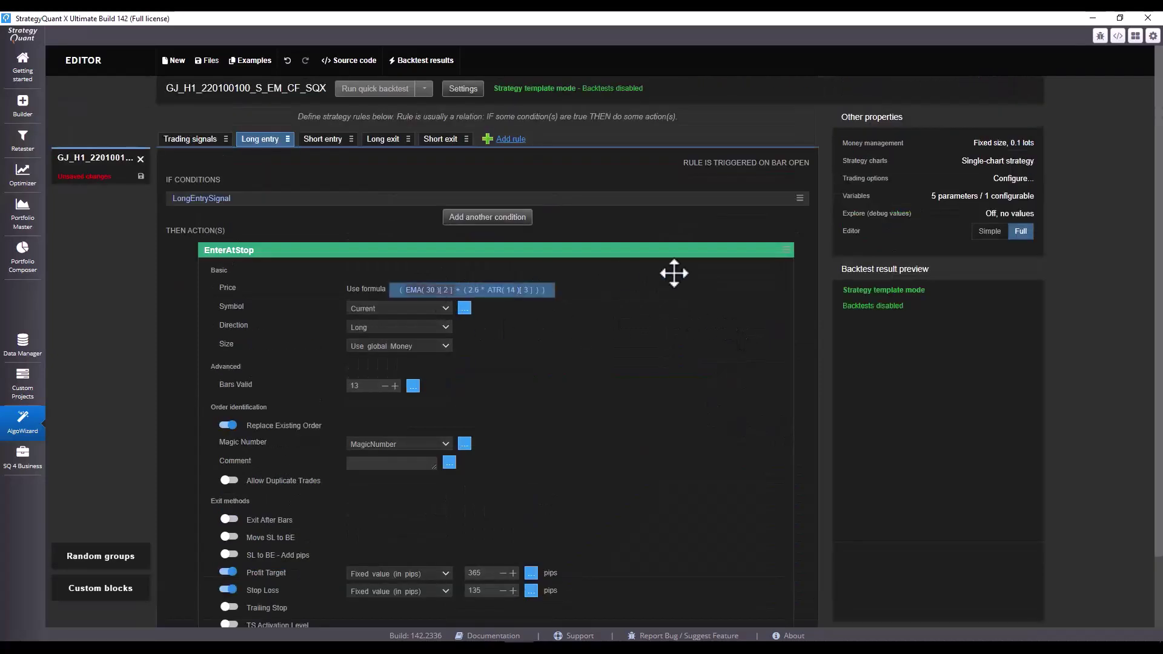
left_click(704, 281)
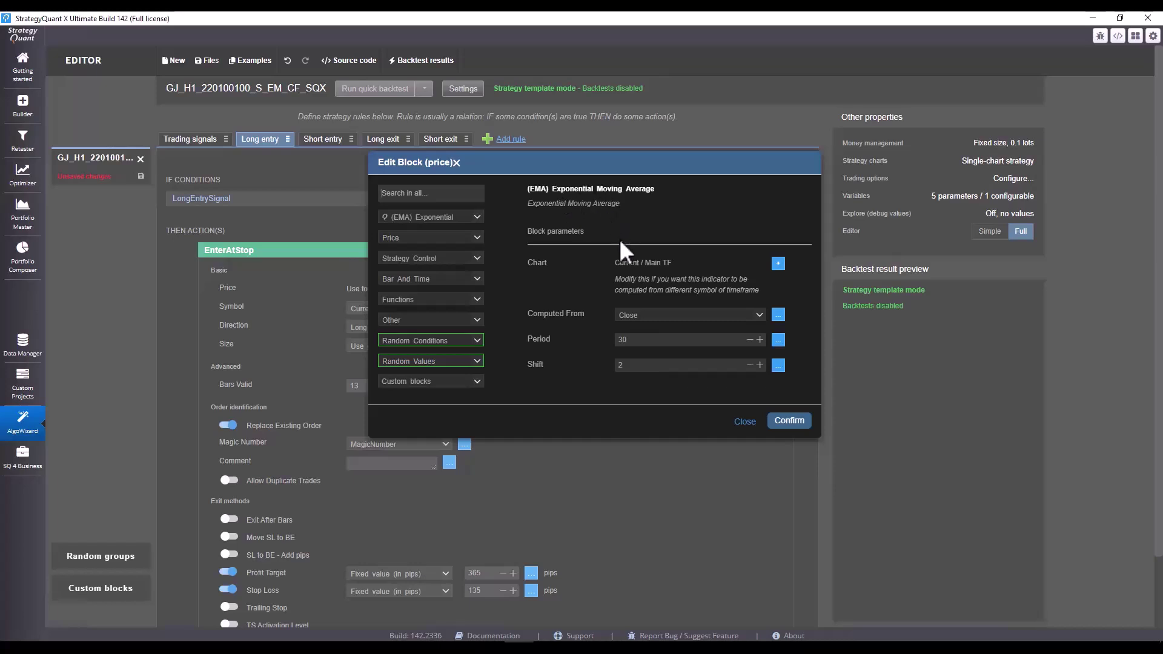
left_click(778, 340)
left_click(748, 241)
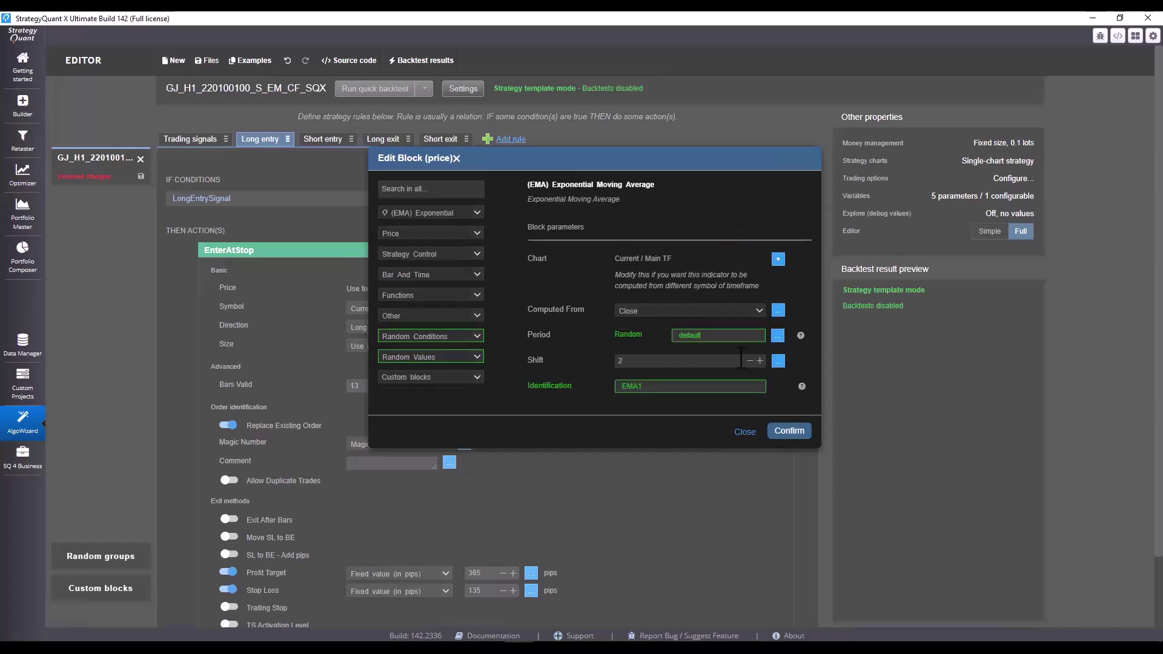
left_click(778, 361)
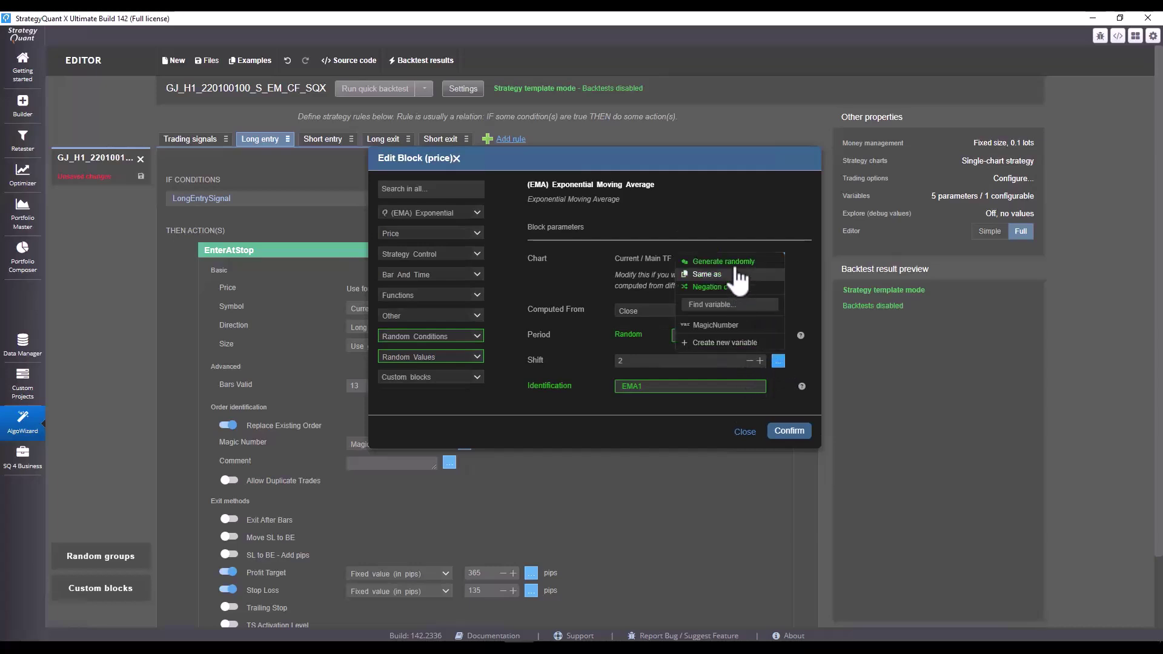
left_click(748, 265)
left_click(789, 430)
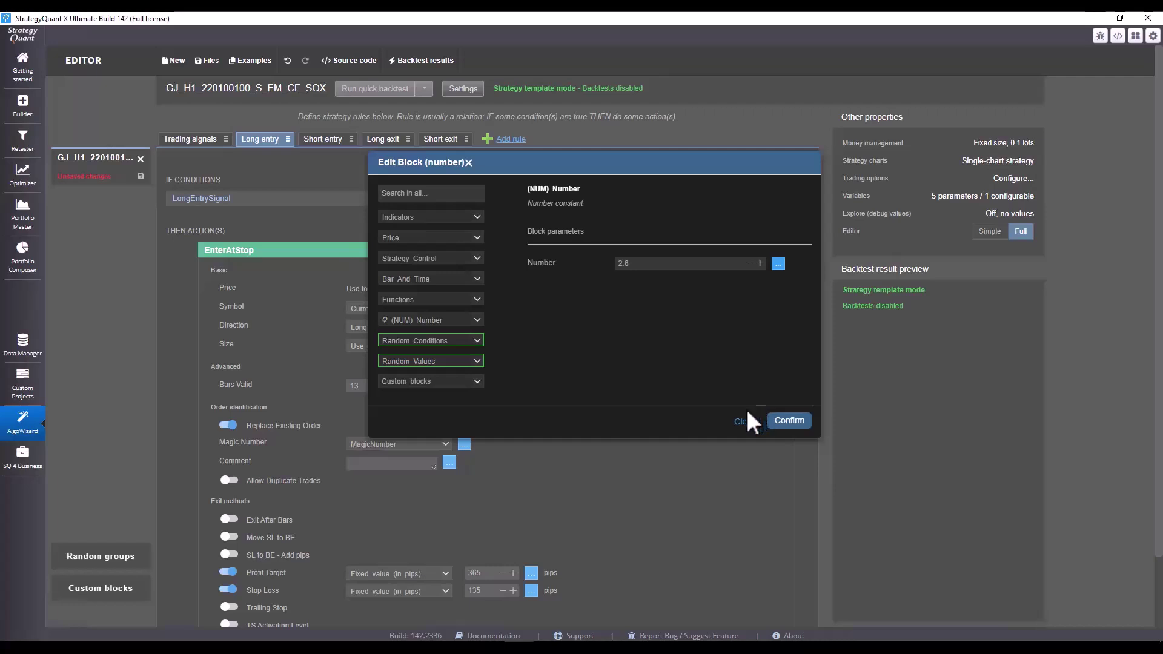
Step: Replace the fixed 2.6 multiplier with a random Number1 ranging 2:3:0.1
left_click(779, 265)
left_click(749, 284)
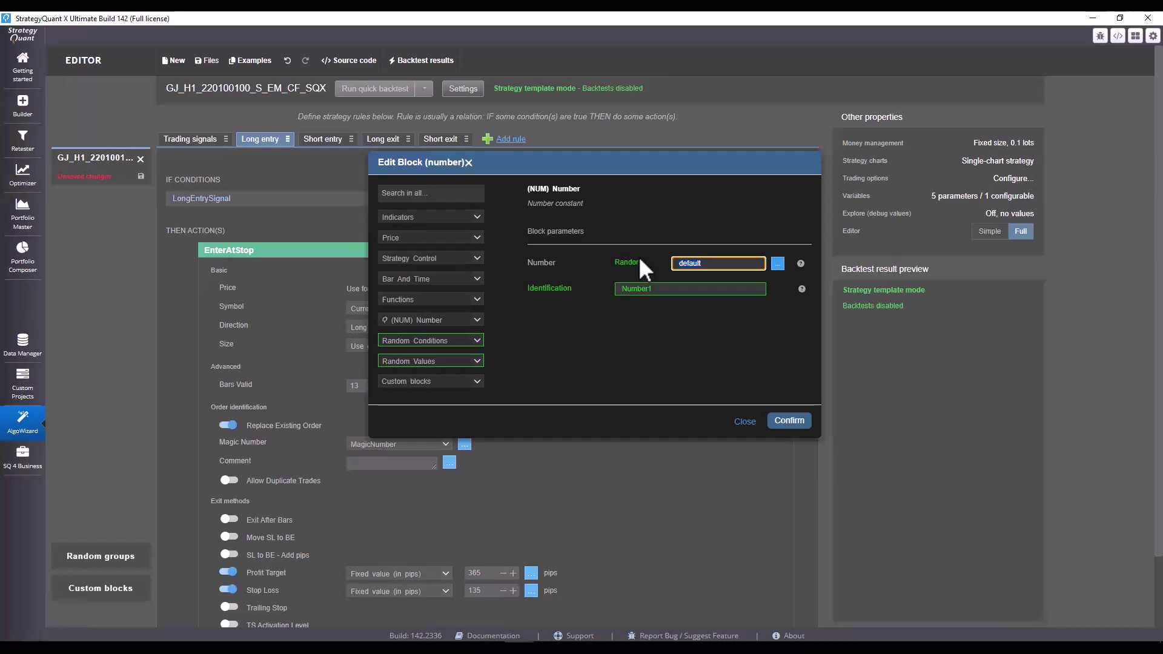
type("2")
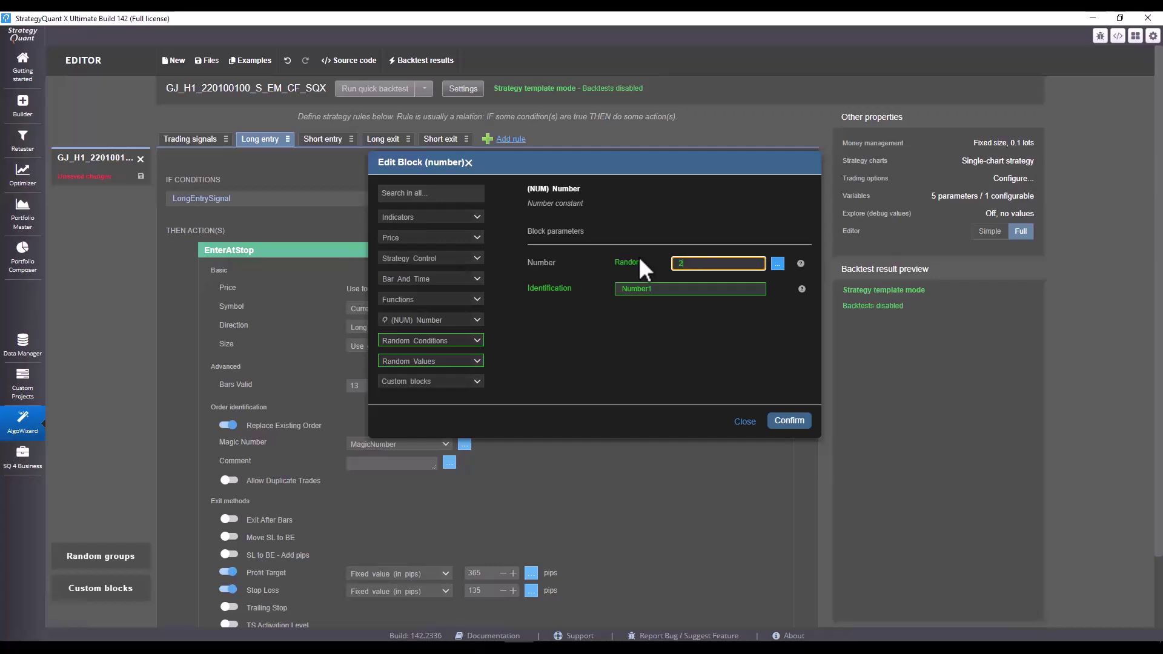
key("BackSpace")
type("2")
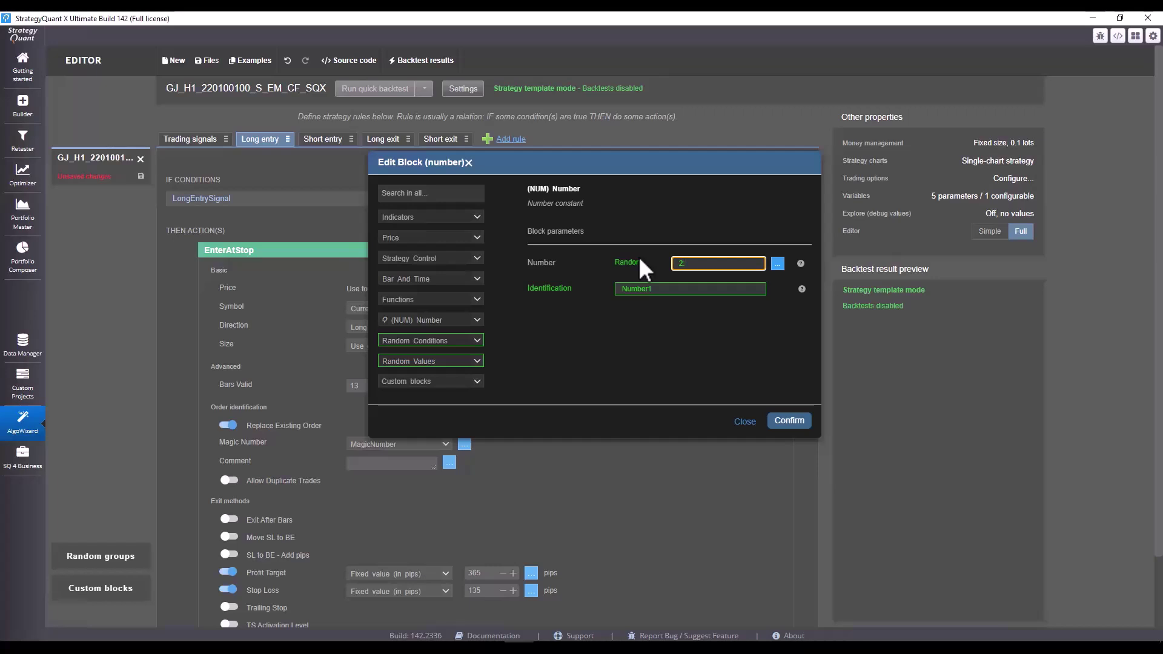
type("3:0.1")
left_click(655, 317)
left_click(785, 424)
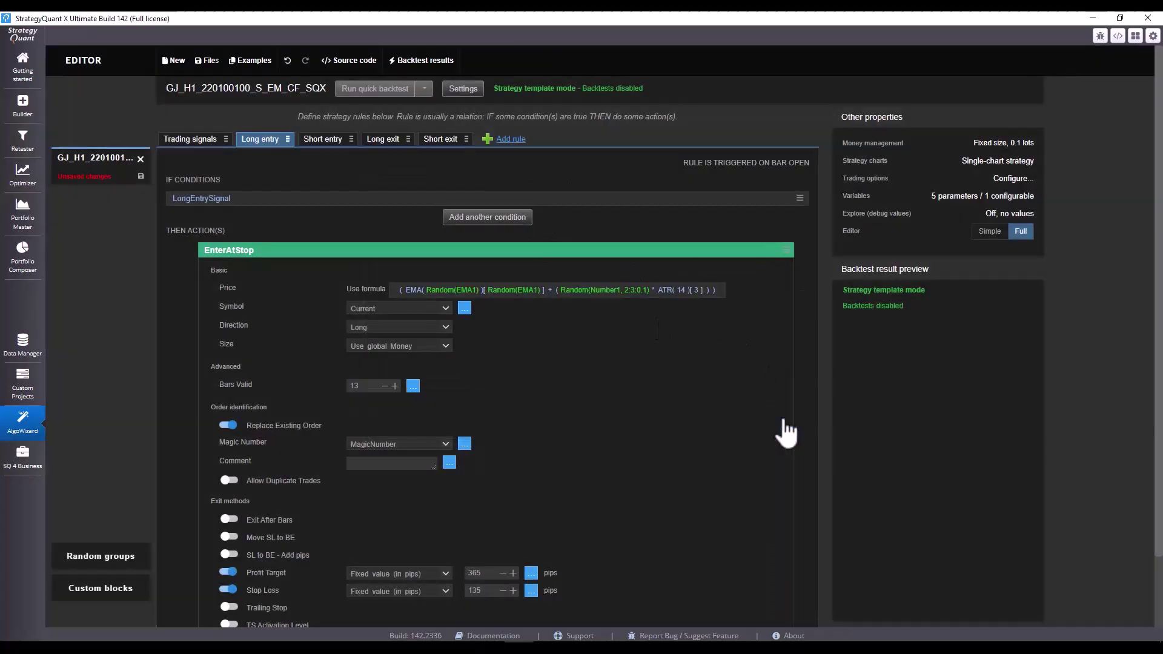
Step: Make the long-entry ATR's Period and Shift randomly generated, turning it into ATR1
left_click(795, 297)
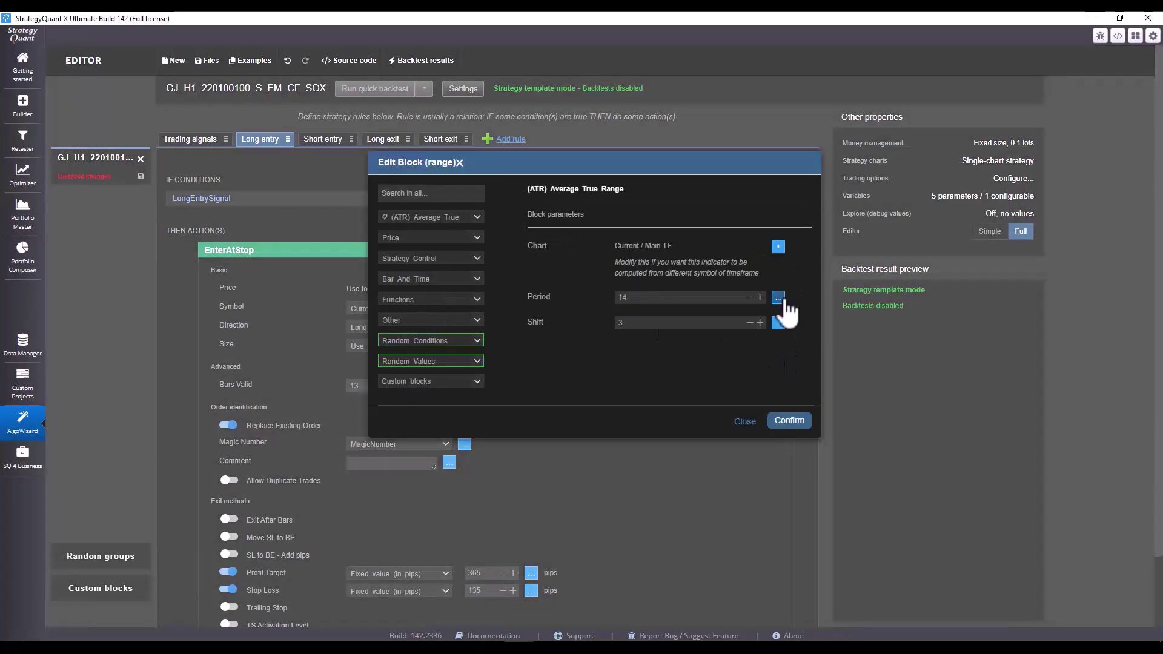
left_click(782, 298)
left_click(723, 198)
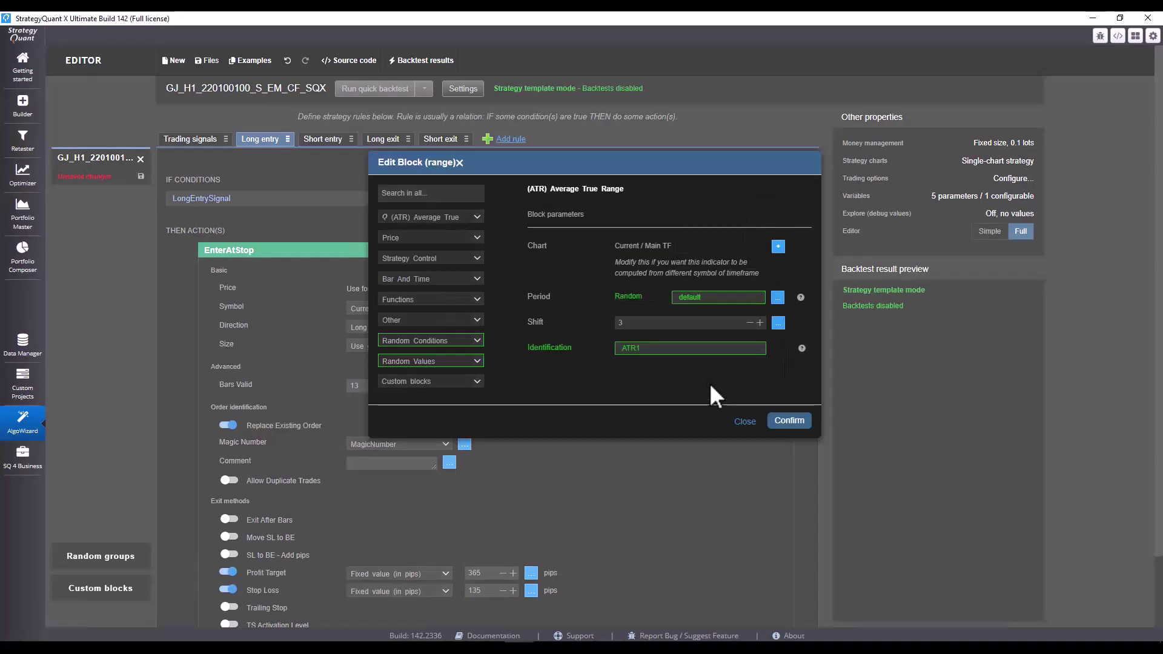
left_click(778, 322)
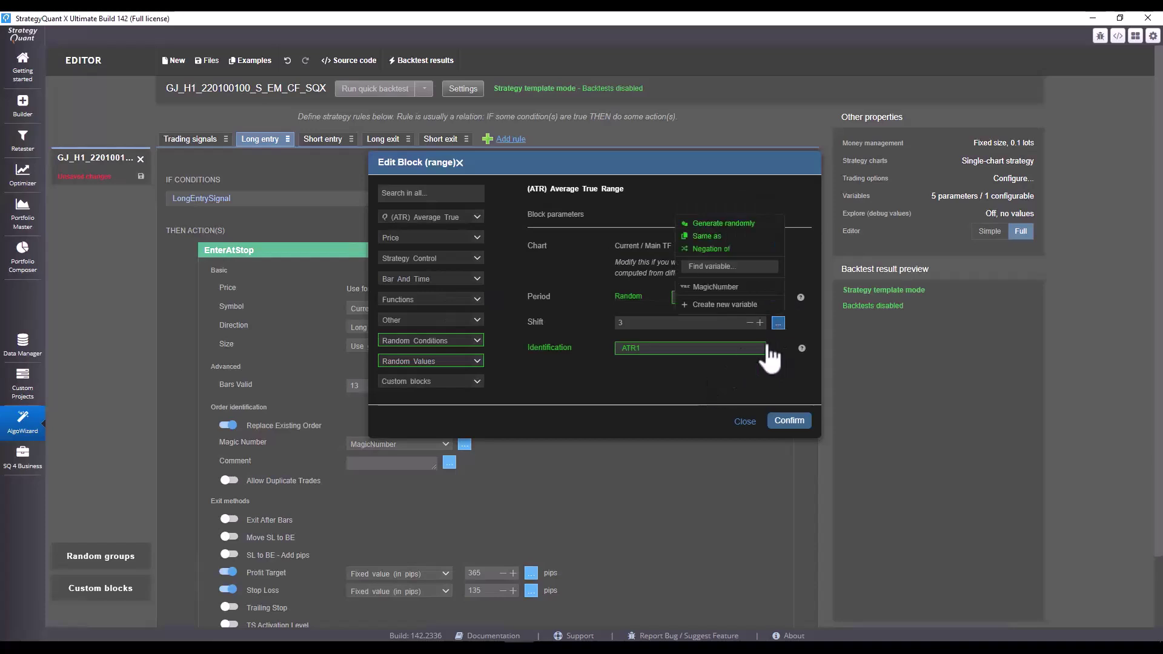
left_click(723, 224)
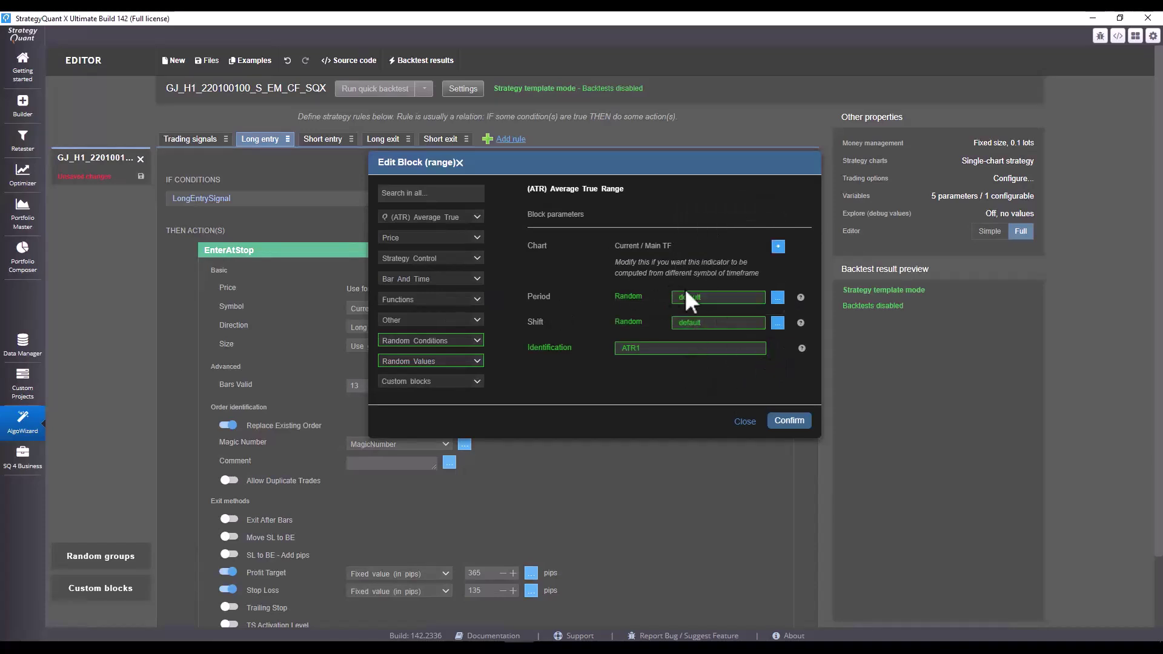
left_click(783, 422)
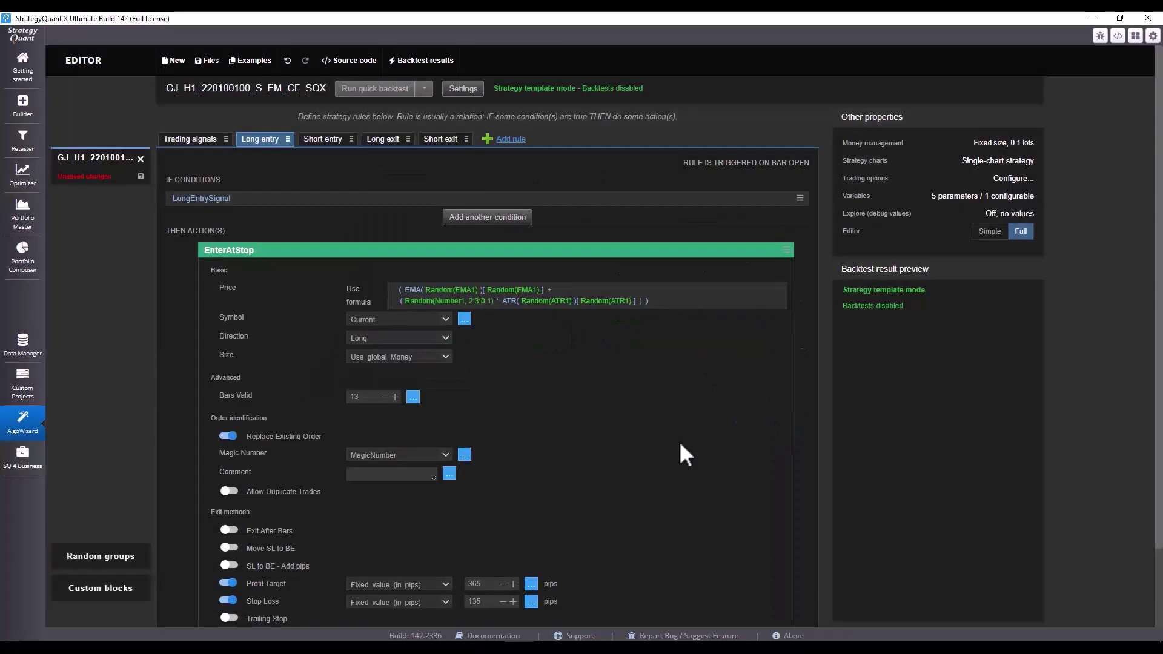
Step: Set Bars Valid to a randomly generated value
scroll(617, 447, "down", 1)
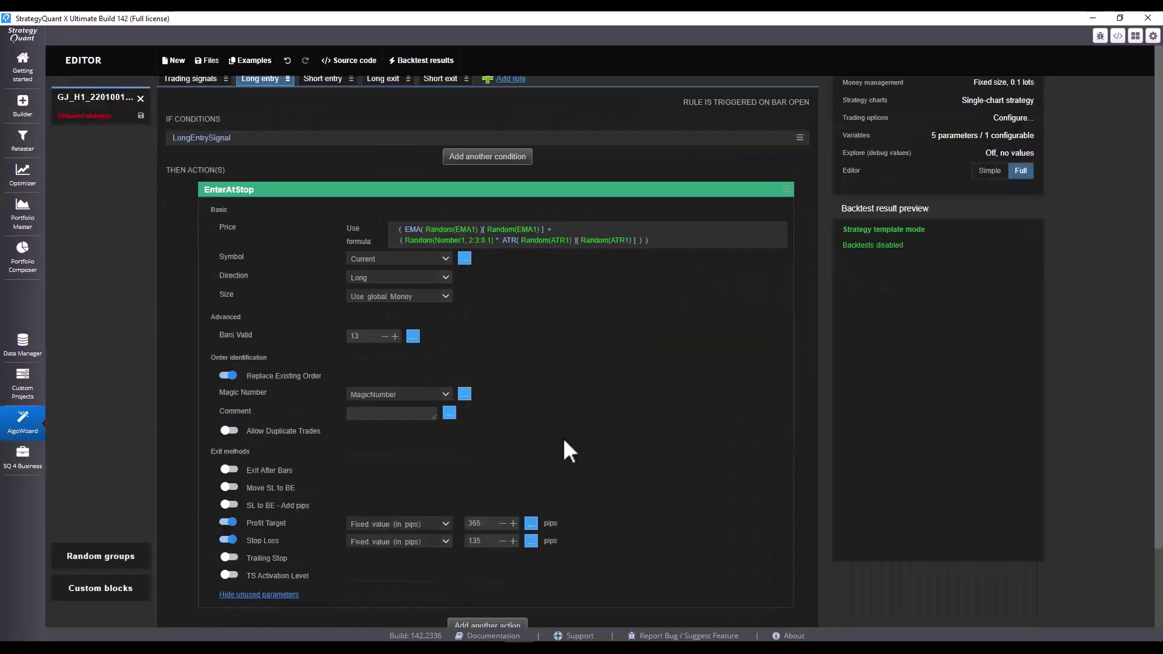
left_click(412, 336)
left_click(472, 354)
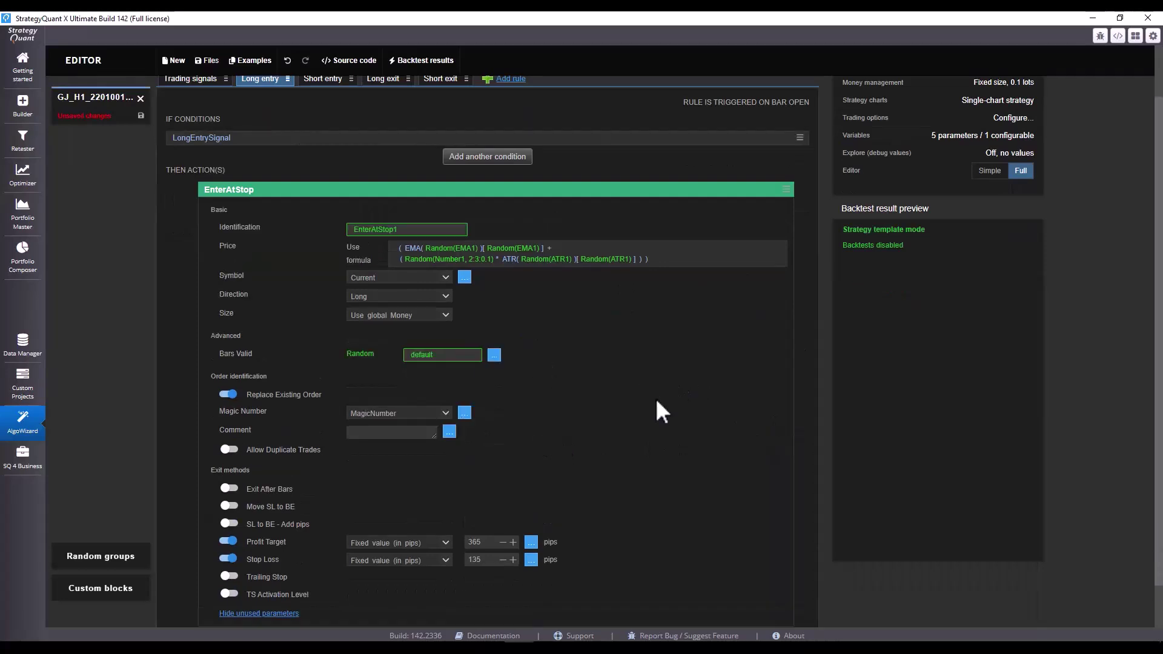
scroll(647, 415, "down", 1)
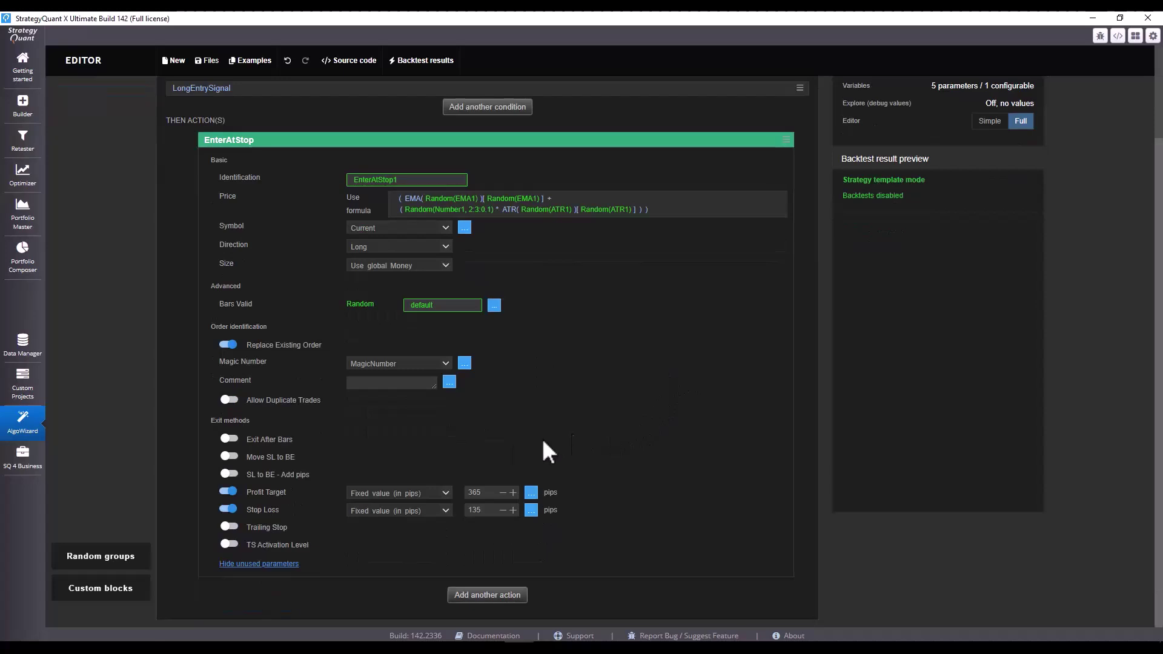
Step: Enable the long entry's trailing stop and make profit target, stop loss, trailing stop and TS Activation Level random
left_click(229, 526)
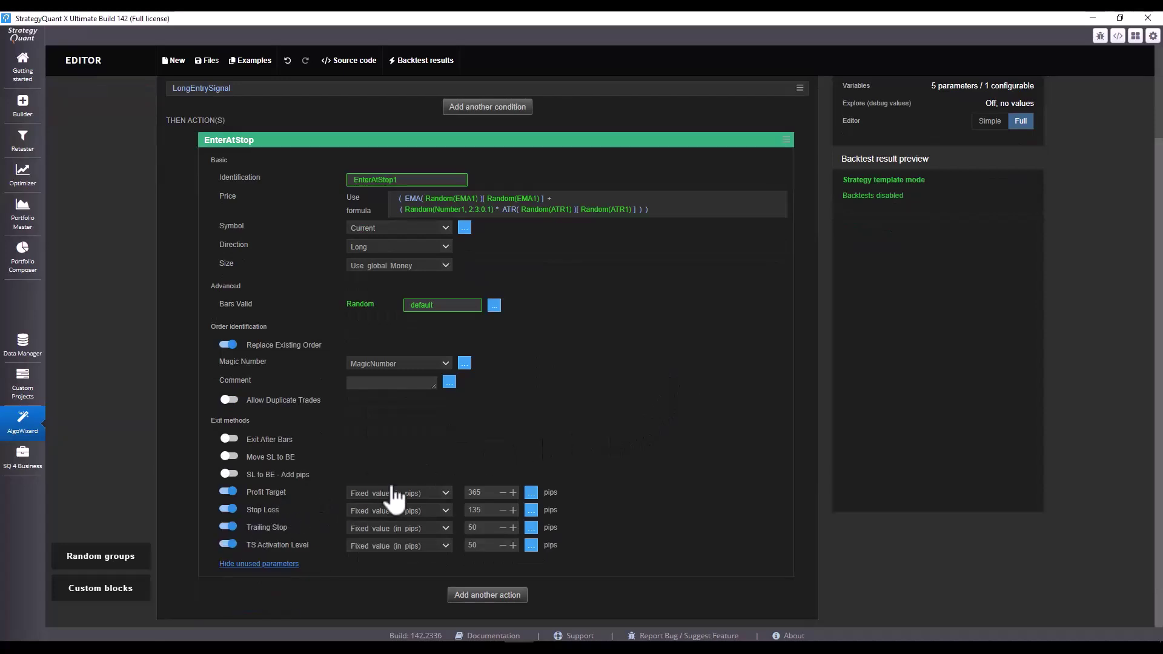
left_click(532, 494)
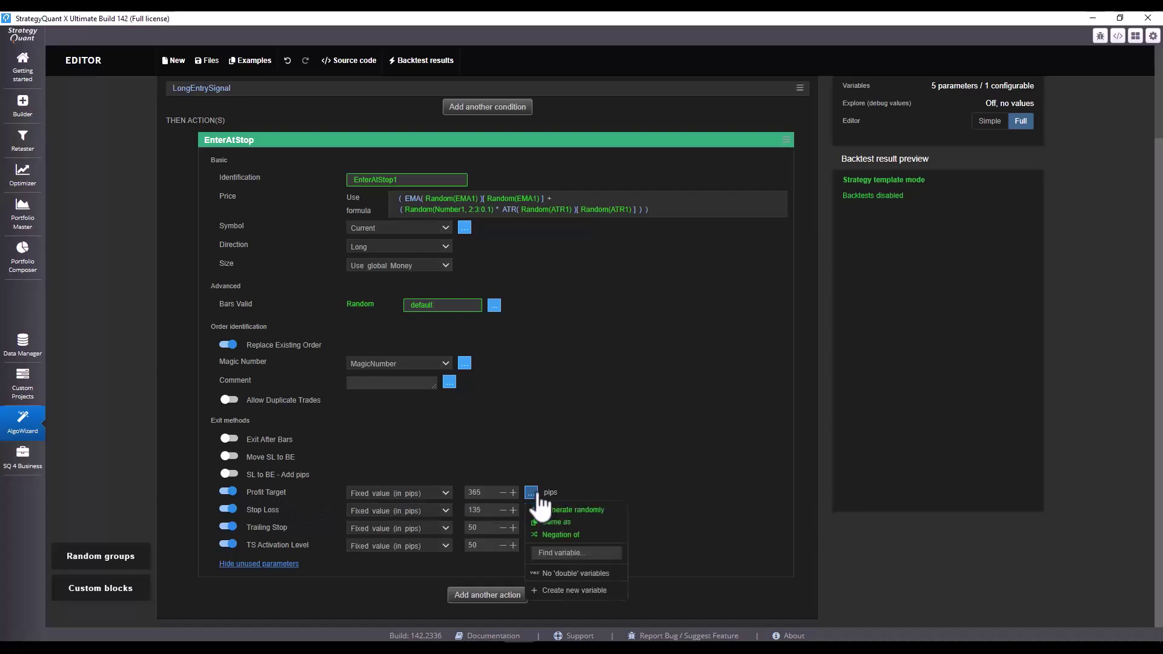
left_click(557, 513)
left_click(531, 510)
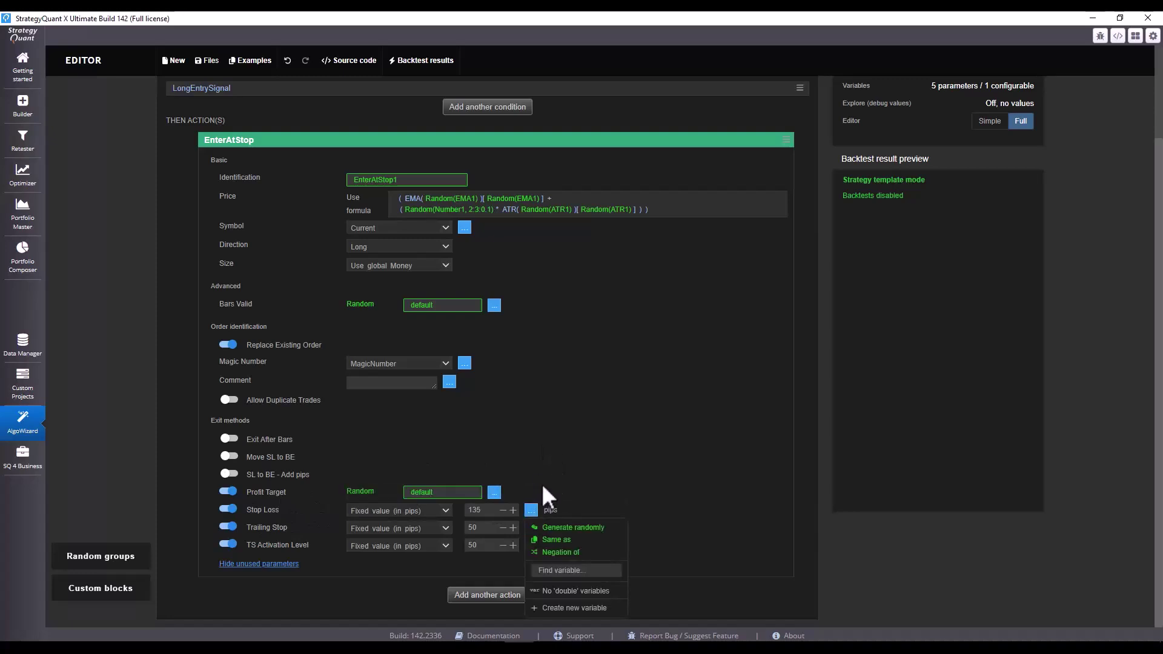
left_click(553, 531)
left_click(531, 528)
left_click(573, 428)
left_click(531, 545)
left_click(554, 494)
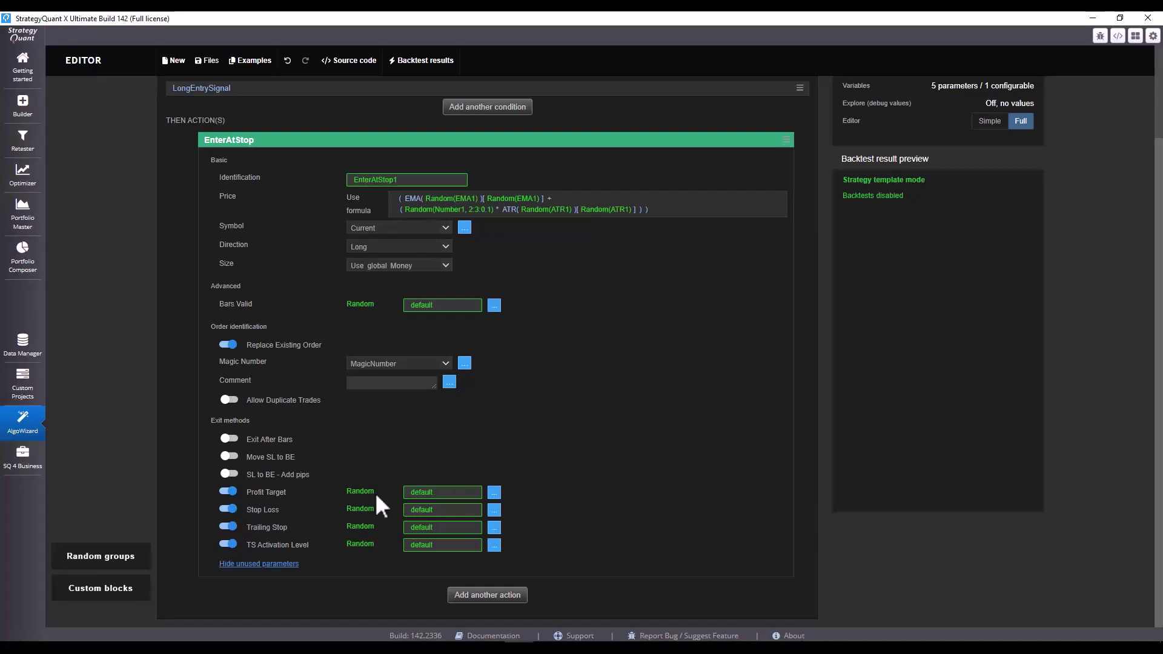
scroll(373, 497, "up", 2)
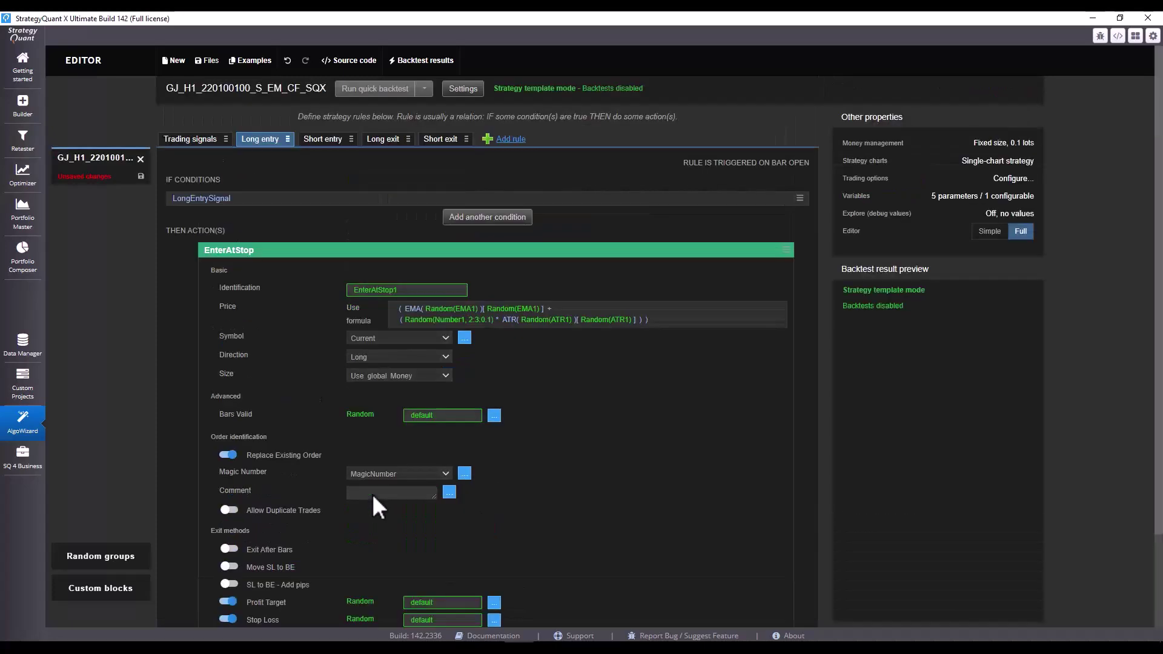
Step: On the Short entry rule, make the price formula's EMA period and shift random
scroll(371, 500, "up", 2)
left_click(320, 145)
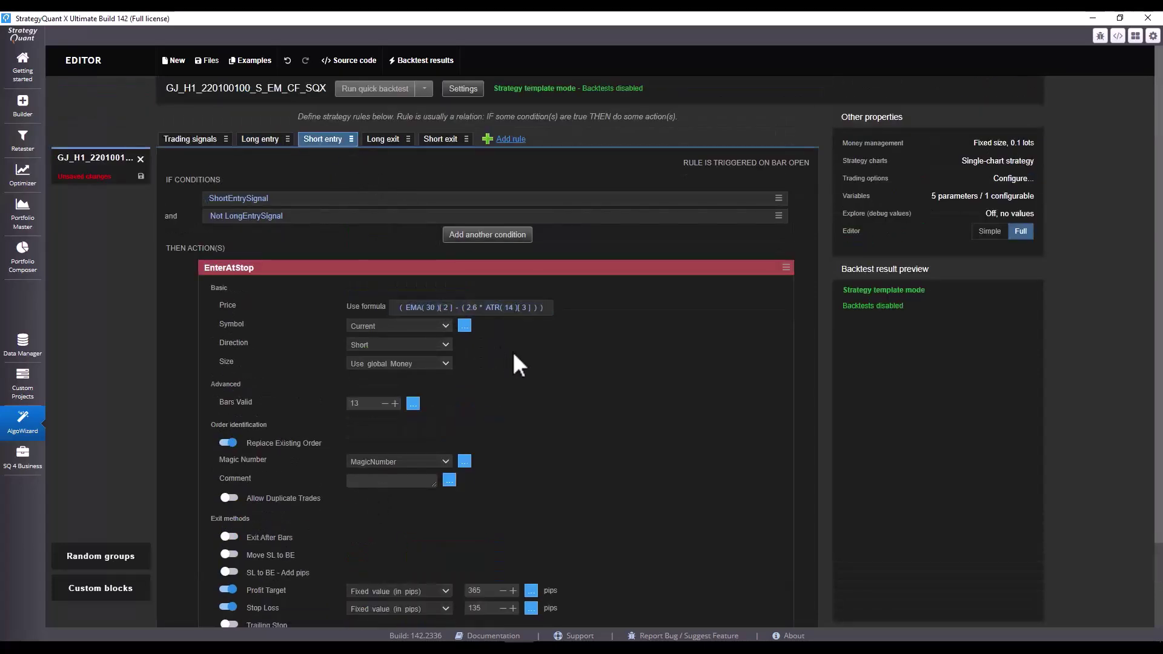
scroll(514, 357, "down", 3)
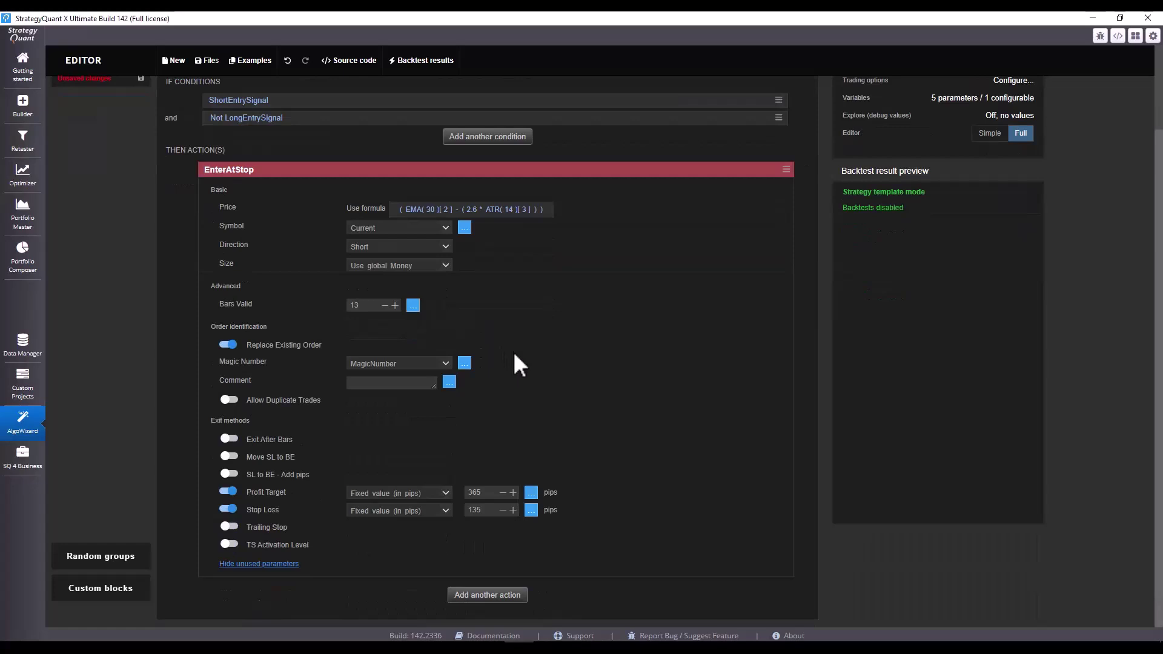
scroll(514, 351, "up", 2)
left_click(421, 270)
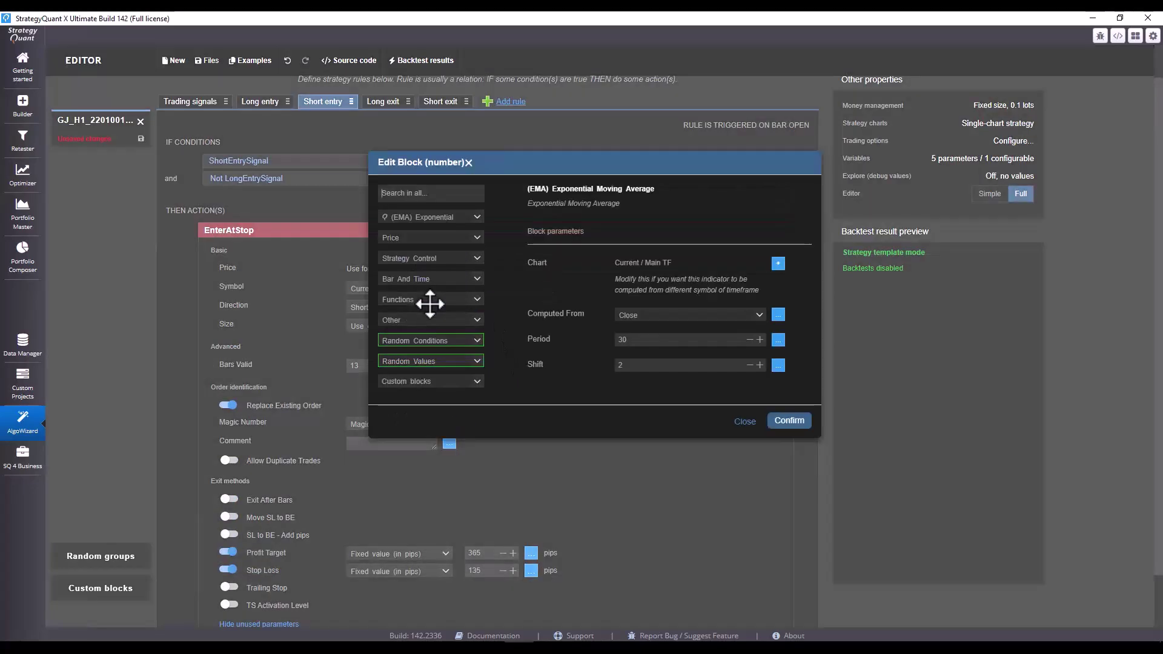
left_click(778, 340)
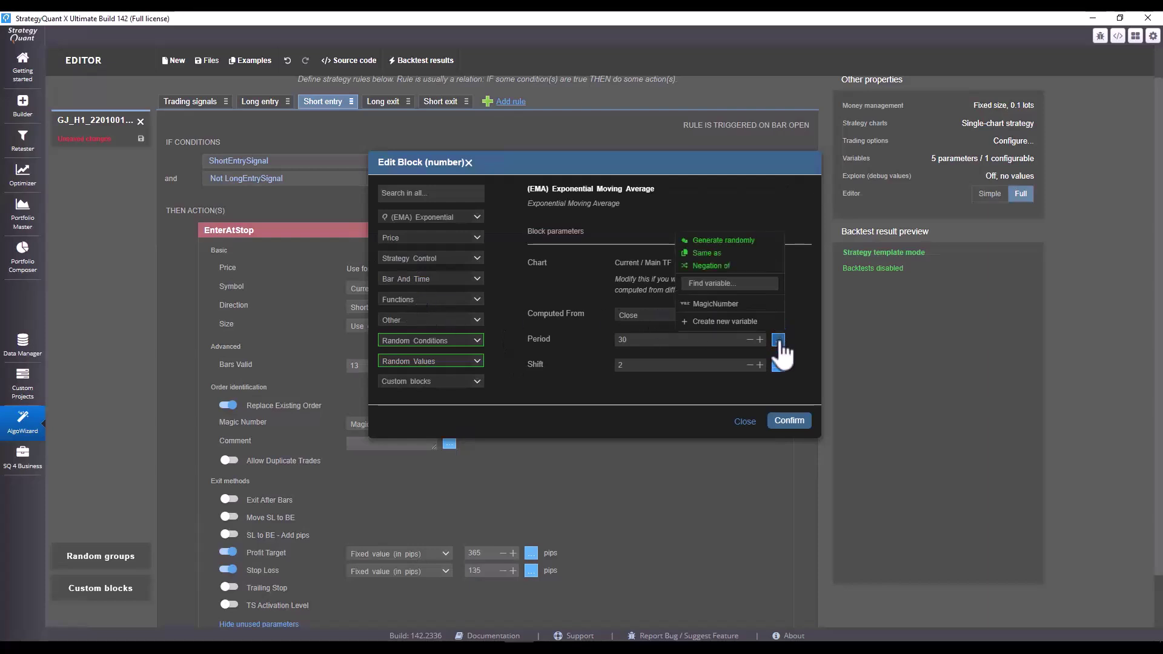
left_click(740, 251)
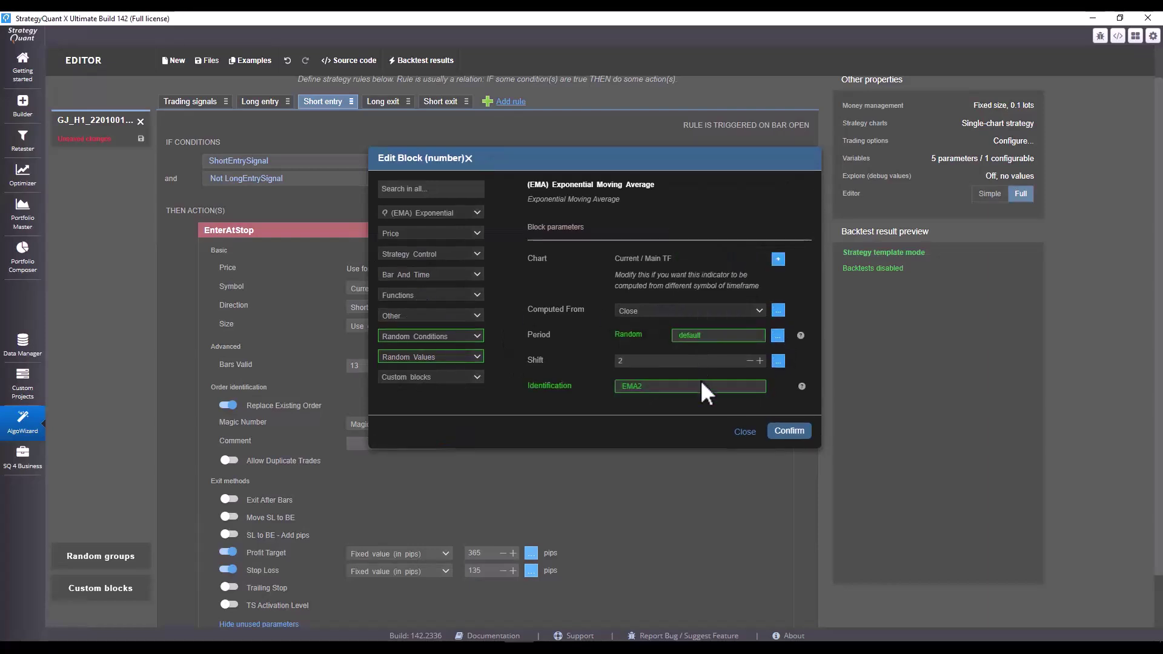
left_click(778, 361)
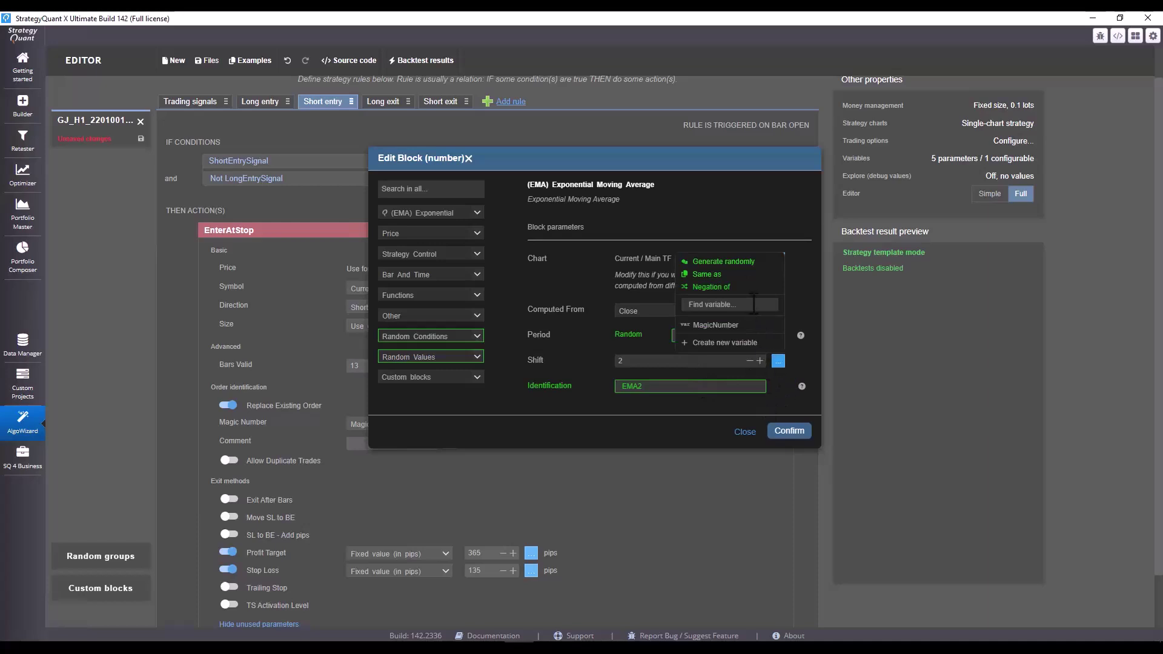
left_click(697, 262)
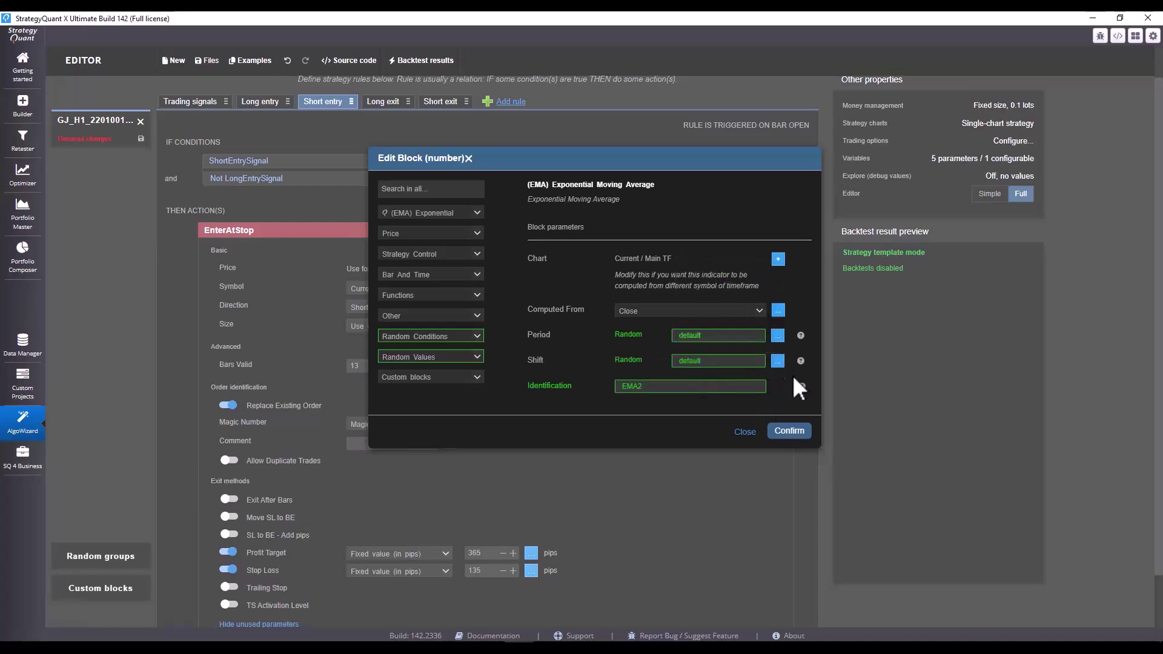
left_click(789, 433)
Step: Replace the 2.6 multiplier with a random number ranging 2:3:0.1
left_click(563, 271)
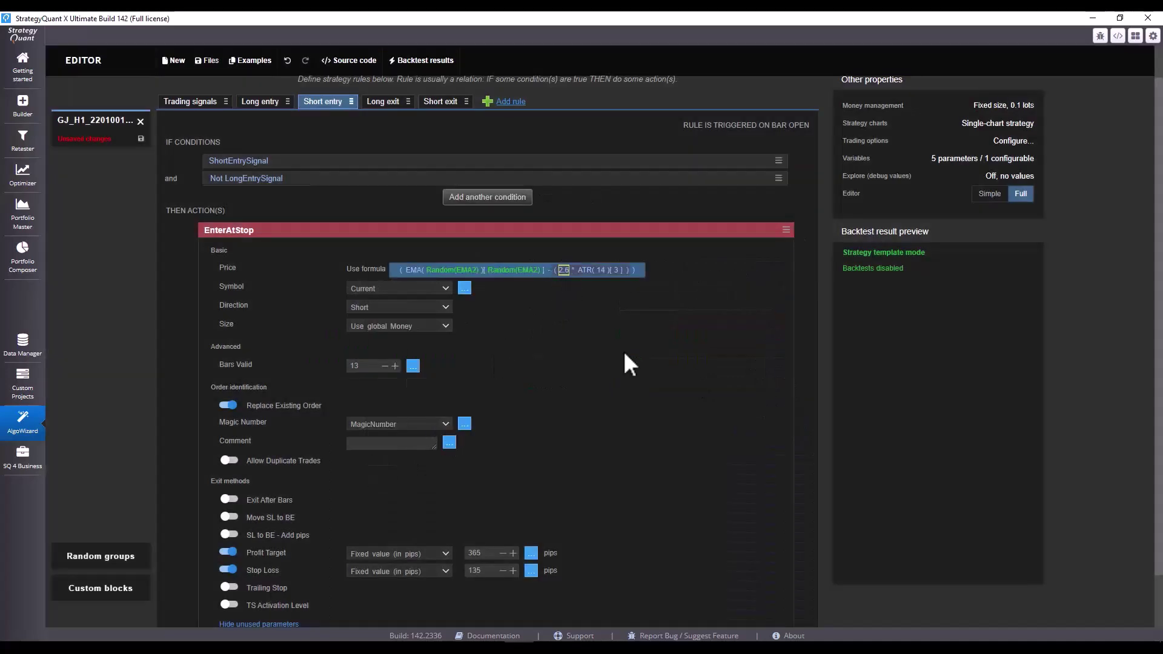
key("ctrl+a")
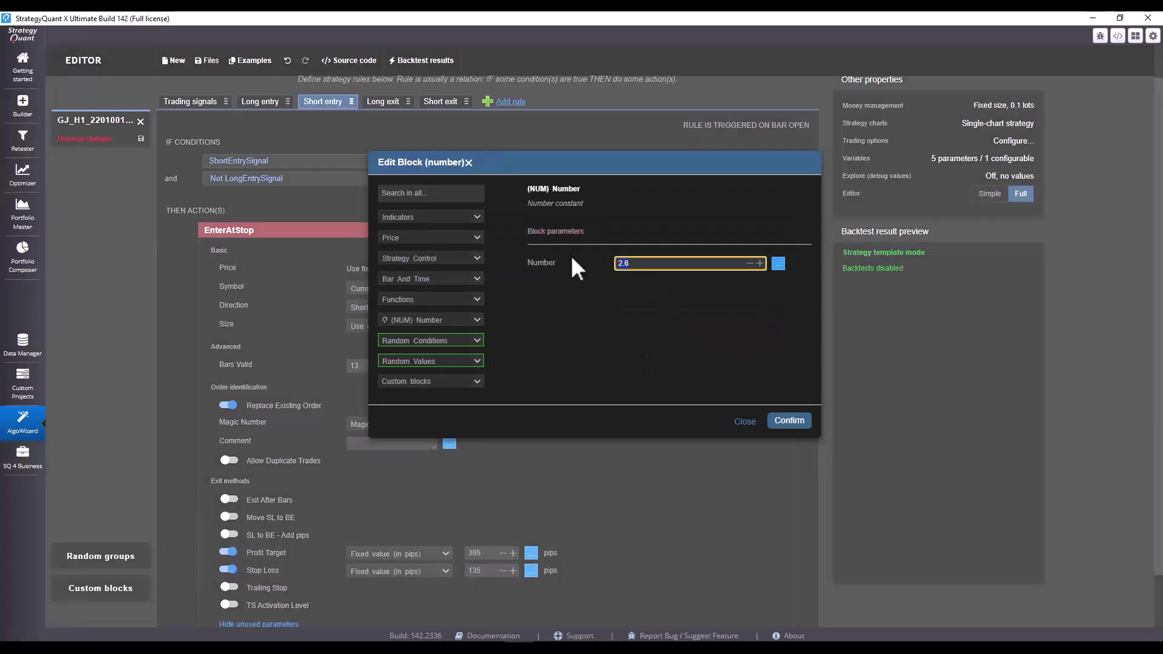
left_click(778, 263)
left_click(715, 278)
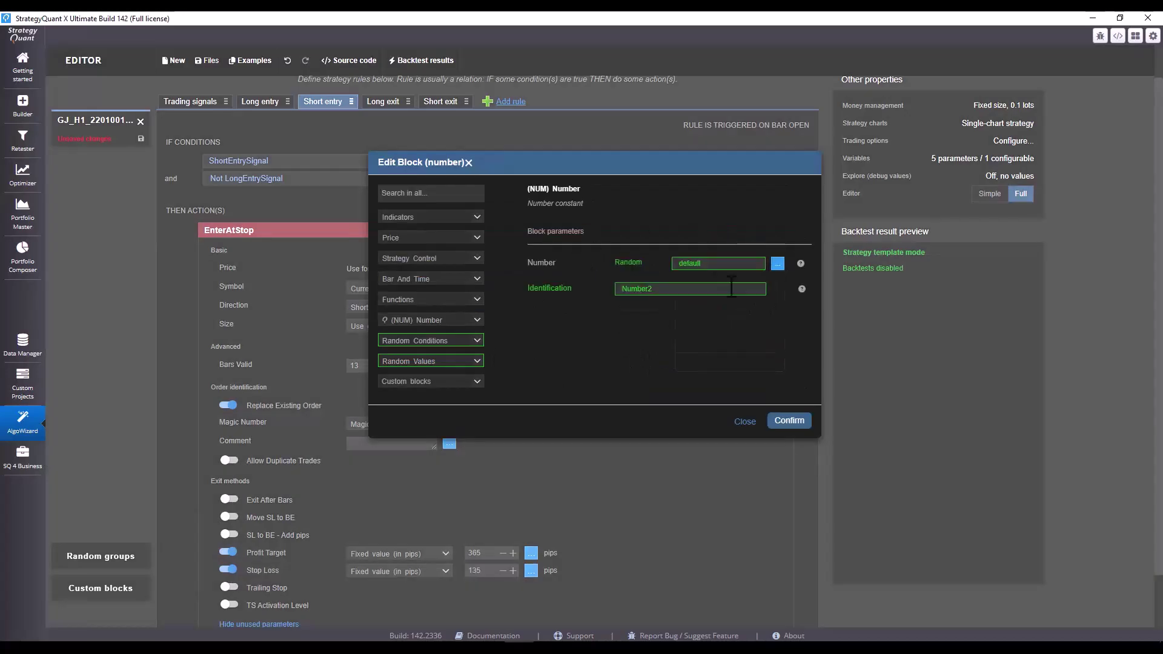
left_click(714, 263)
type("2:3:0.1")
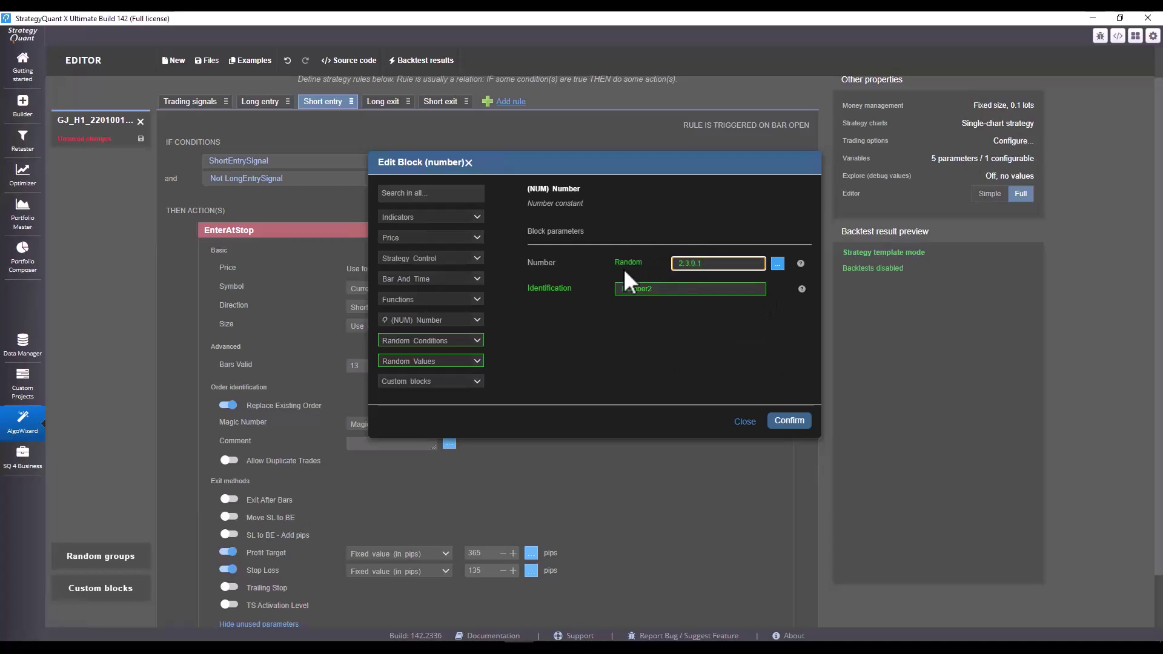
left_click(680, 343)
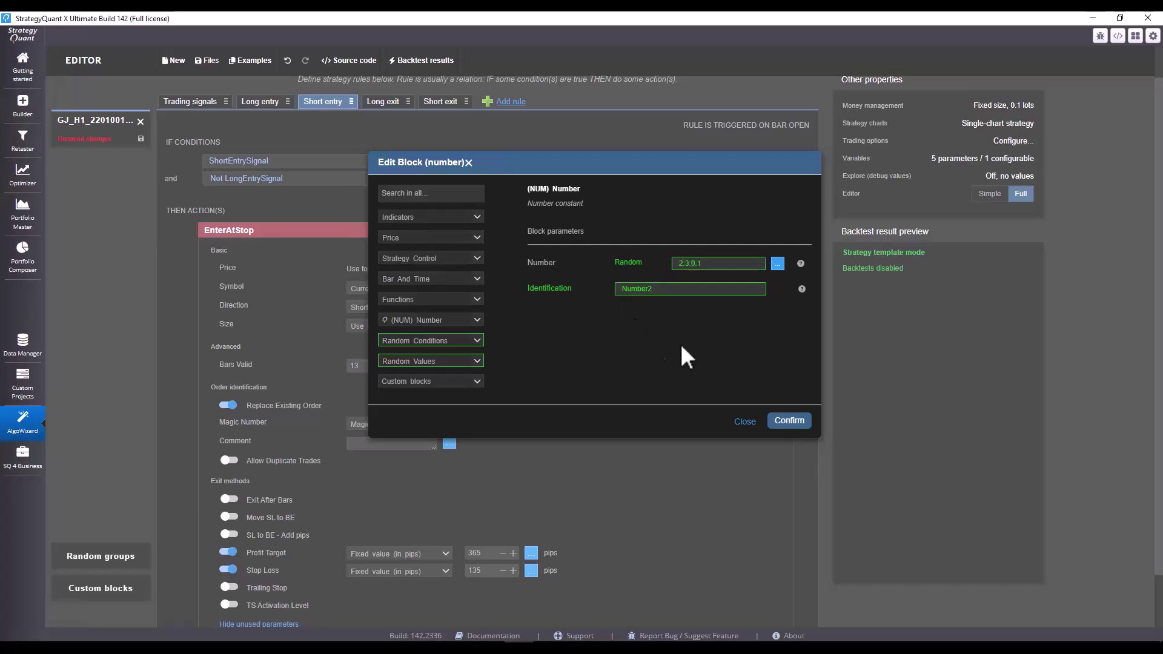
left_click(789, 422)
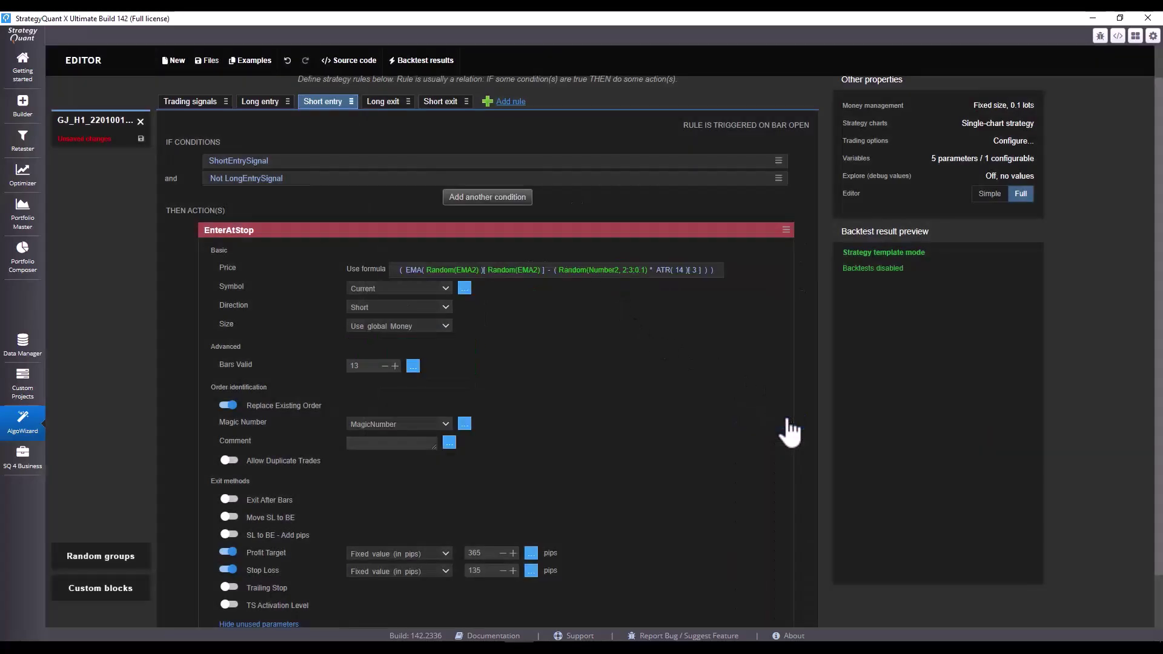
Step: Make the formula's ATR period and shift random
left_click(666, 270)
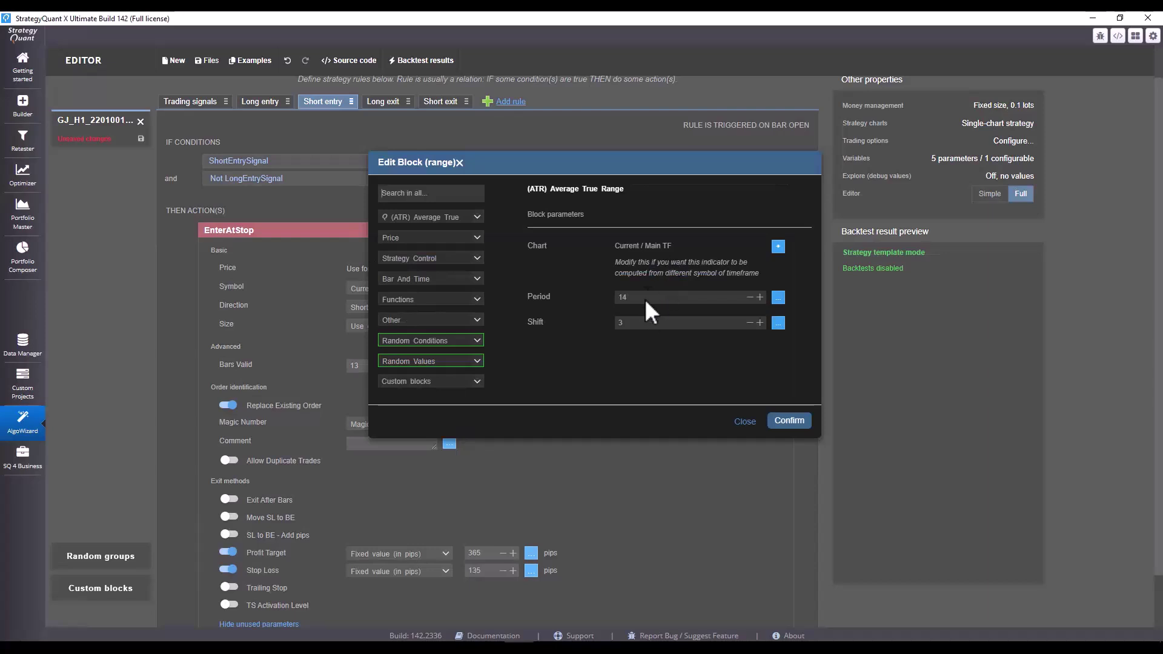
left_click(778, 300)
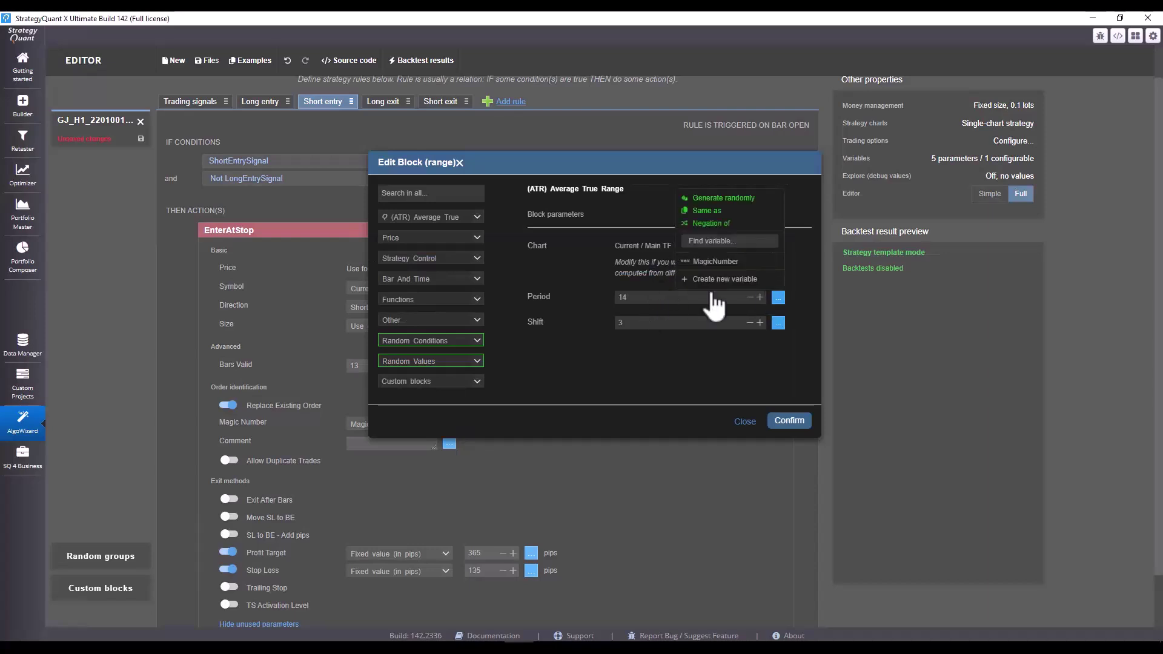
left_click(706, 209)
left_click(778, 323)
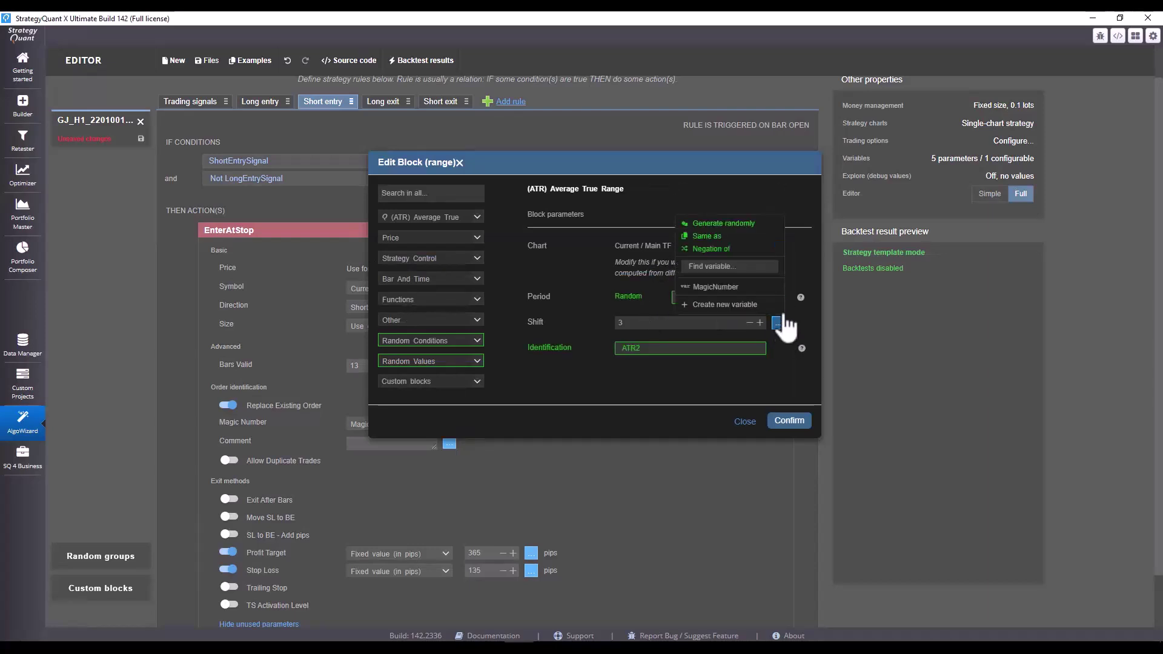
left_click(740, 228)
left_click(781, 420)
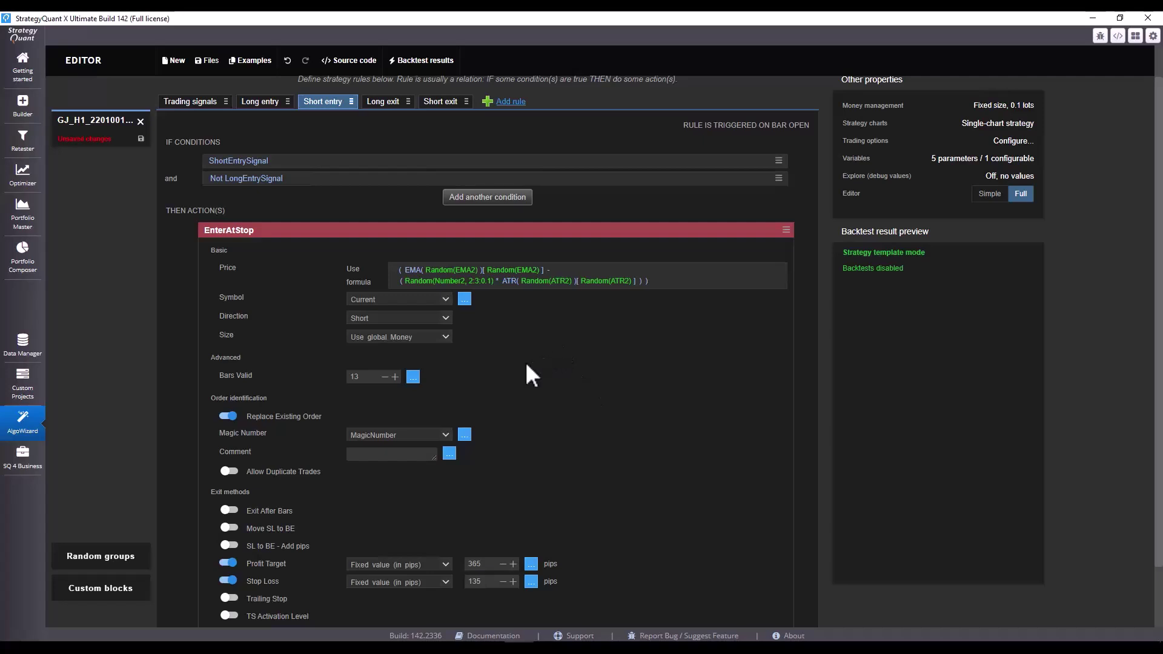
Step: Make the short entry's Bars Valid, Profit Target and Stop Loss random instead of fixed values
left_click(413, 378)
left_click(476, 400)
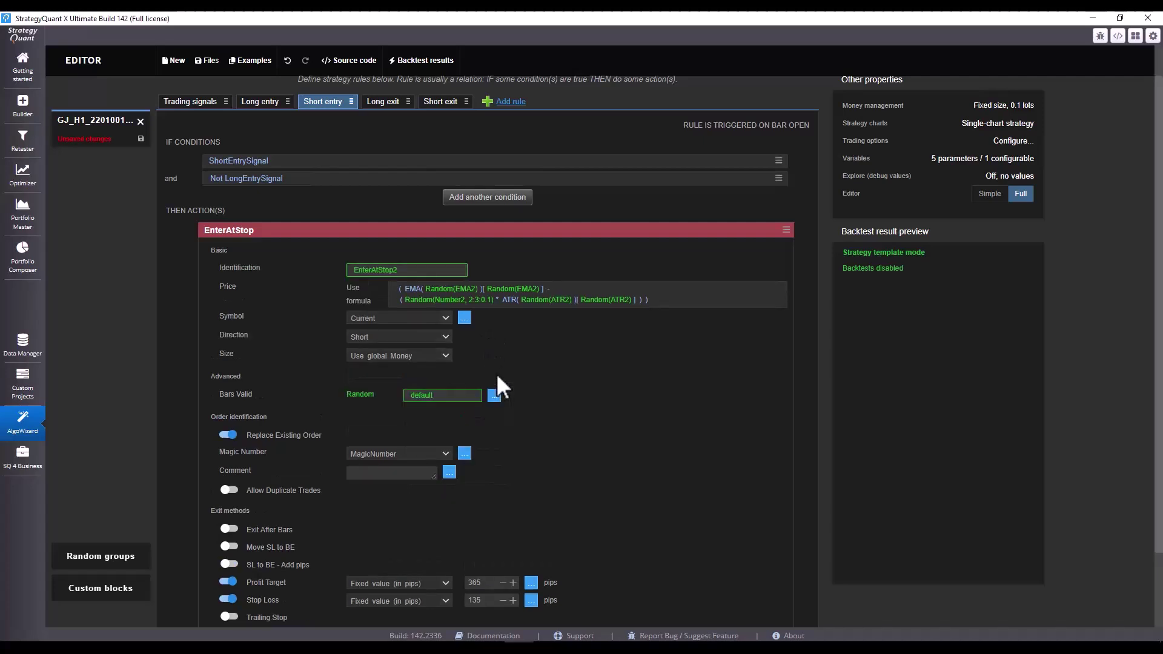
scroll(322, 393, "down", 2)
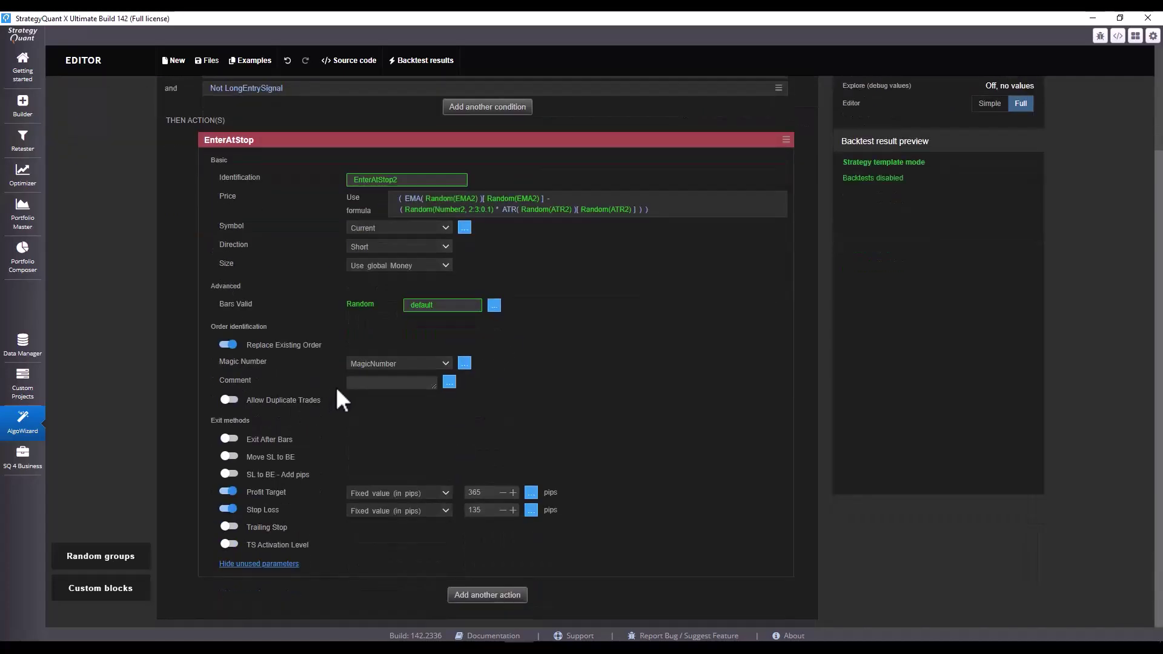
left_click(530, 492)
left_click(540, 516)
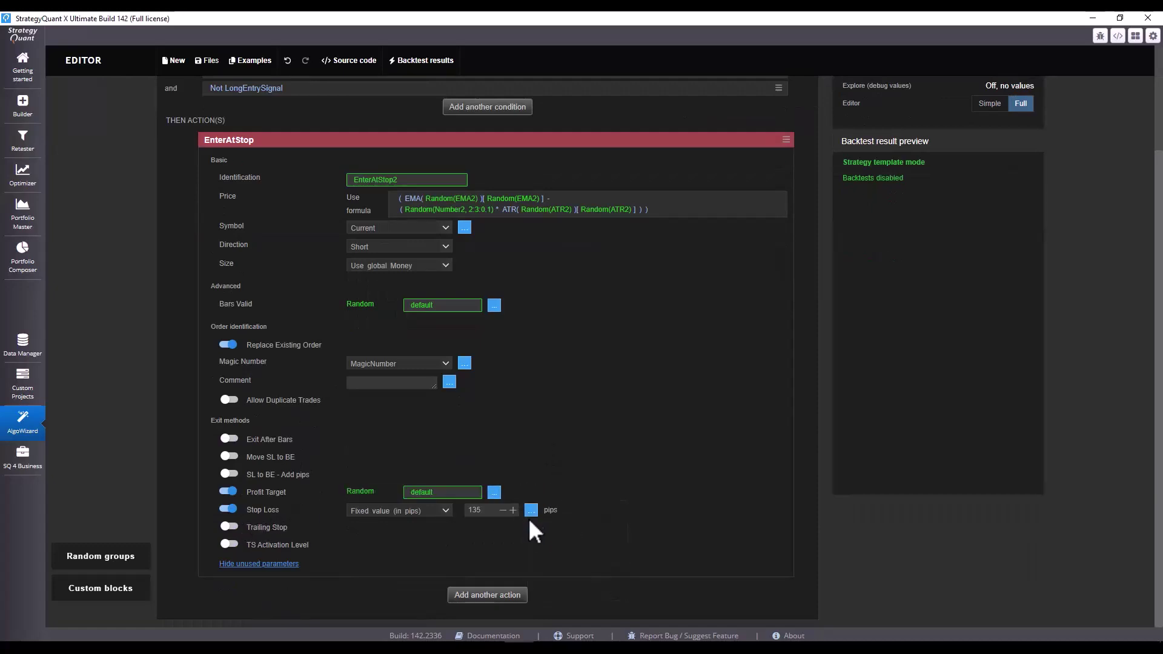
left_click(531, 510)
left_click(554, 535)
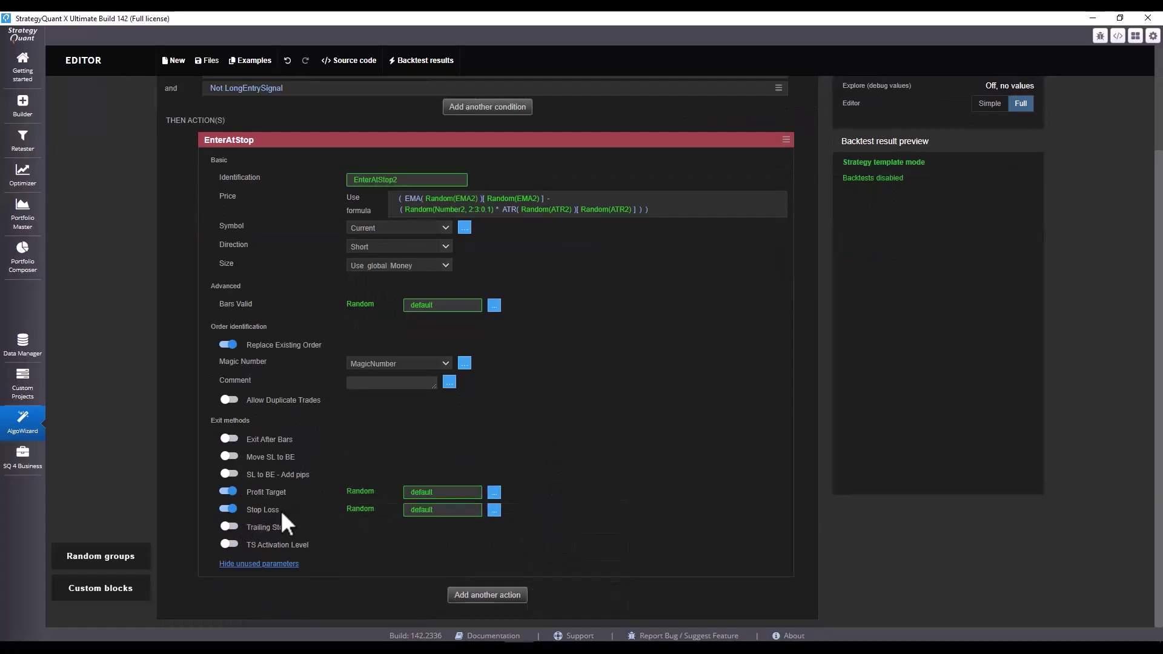
Step: Switch on Trailing Stop and TS Activation Level, and make Trailing Stop random
left_click(229, 527)
left_click(229, 544)
left_click(530, 528)
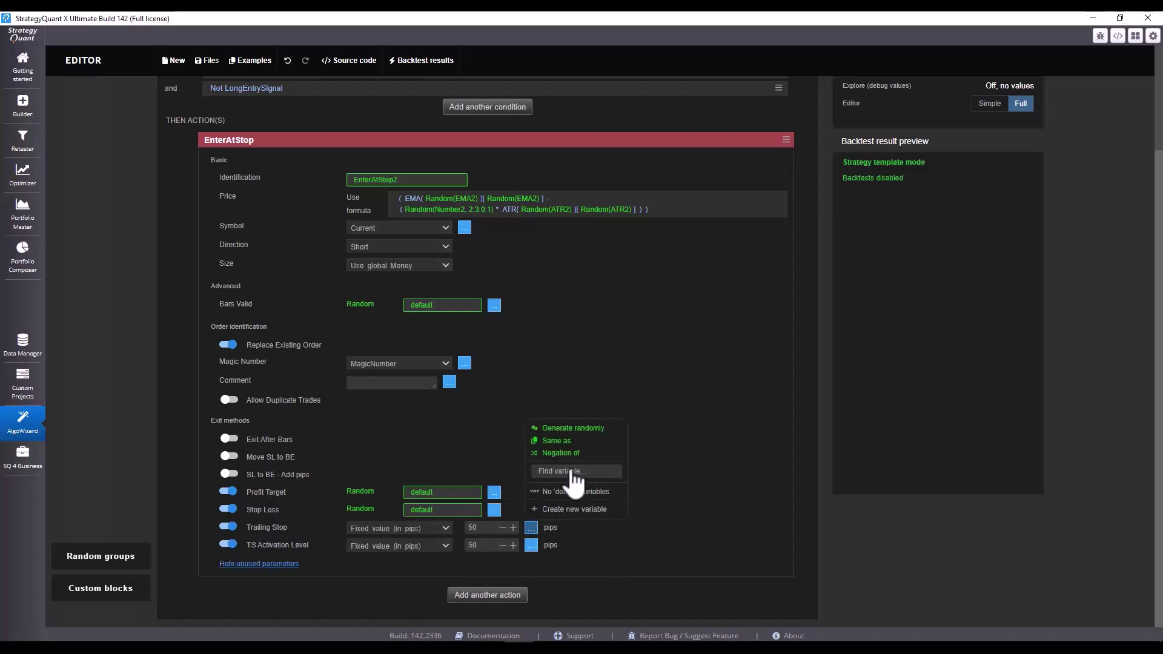
left_click(573, 428)
left_click(531, 545)
left_click(573, 446)
scroll(421, 205, "up", 2)
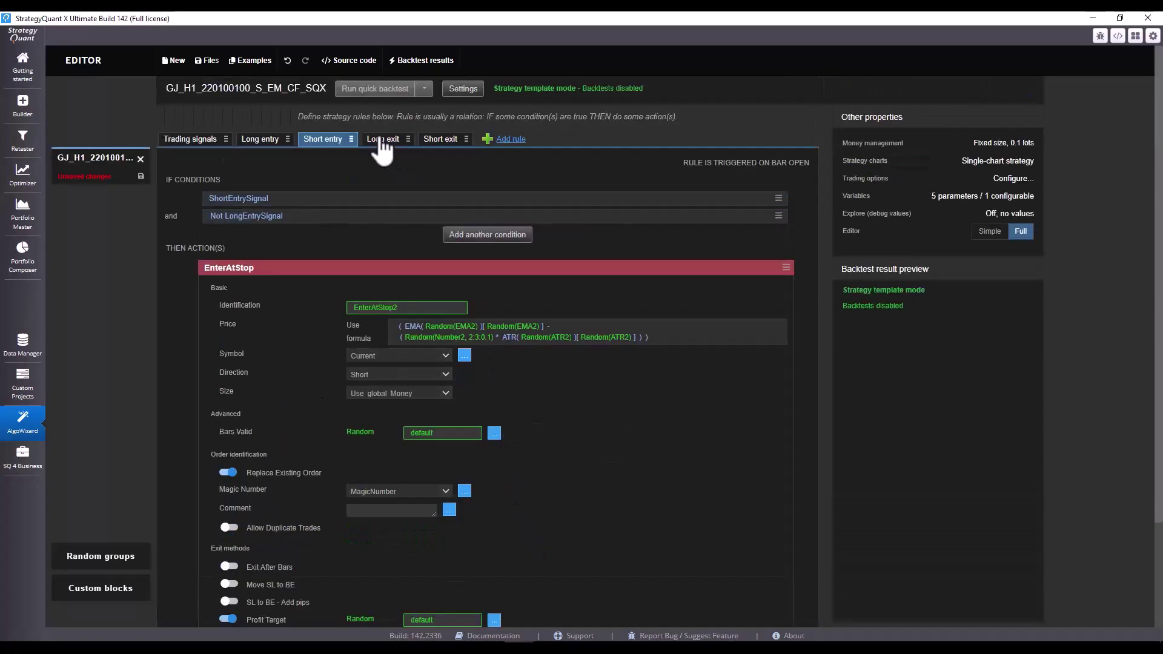
left_click(381, 140)
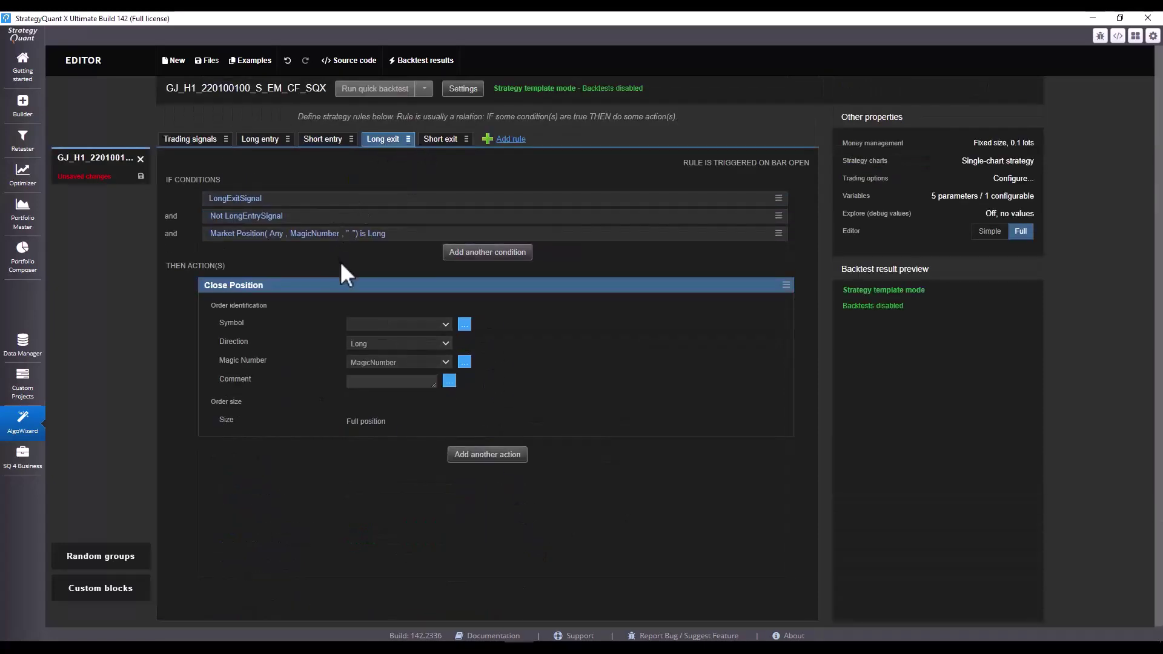
left_click(440, 140)
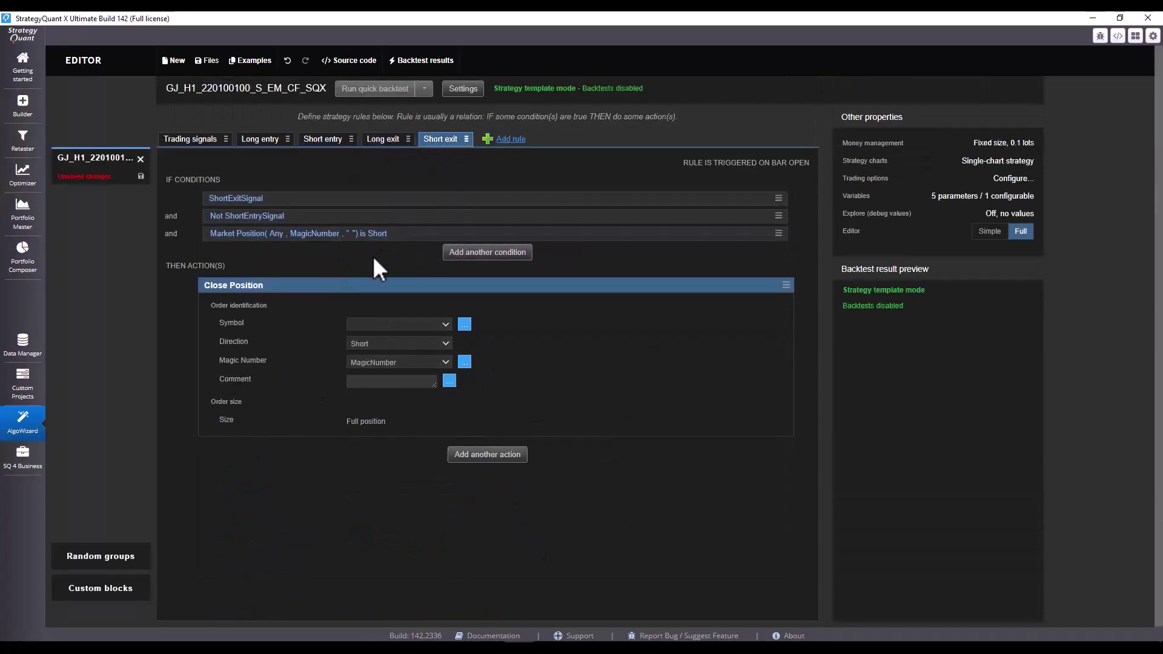
key("ctrl+Tab")
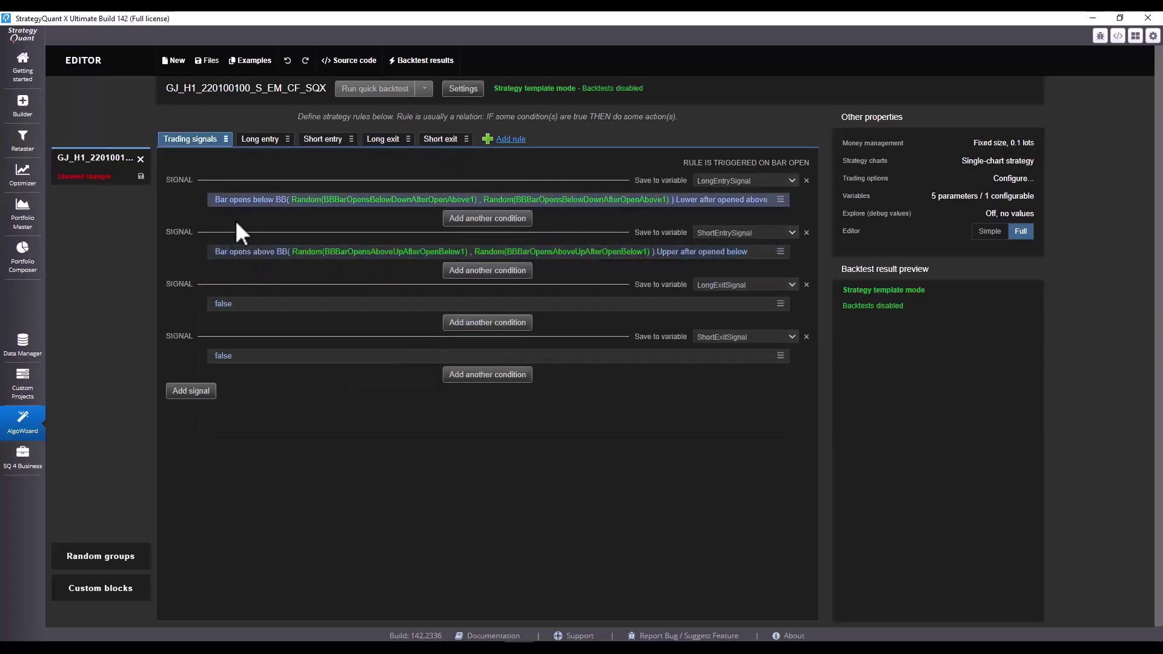
left_click(301, 255)
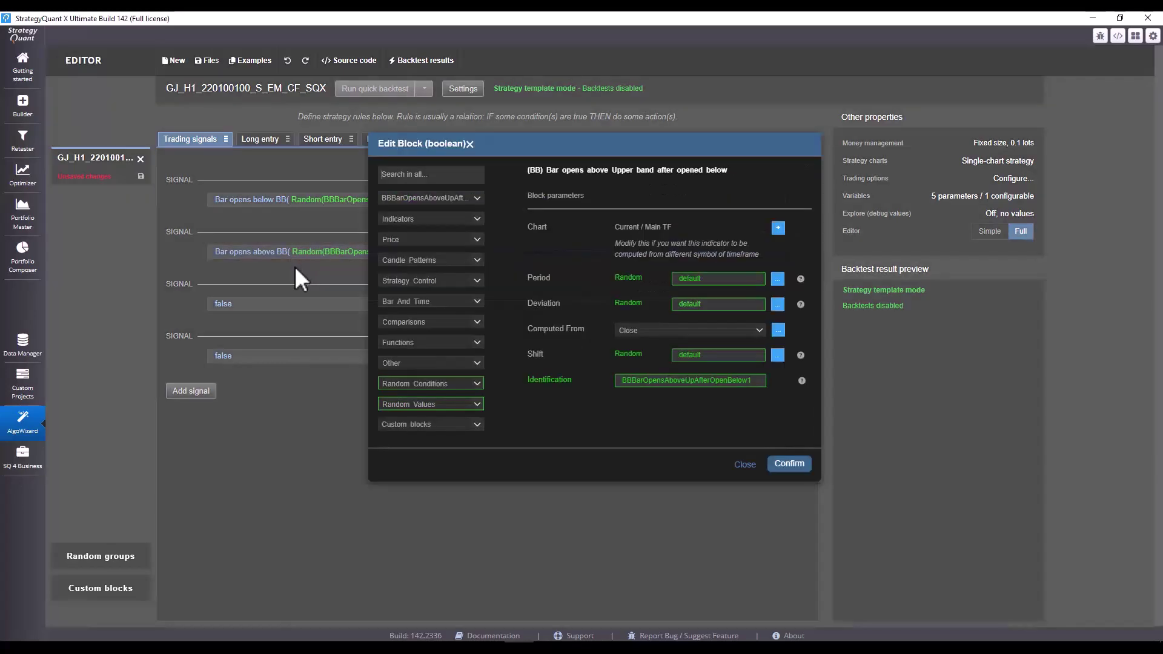
left_click(741, 463)
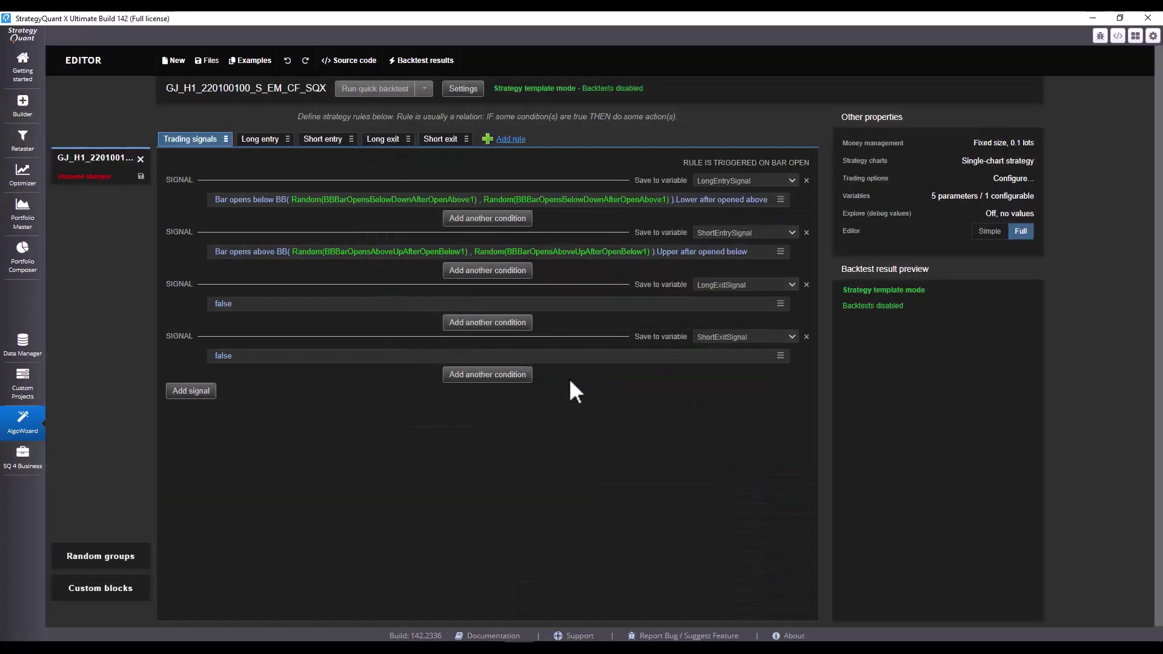
left_click(260, 140)
scroll(447, 311, "down", 2)
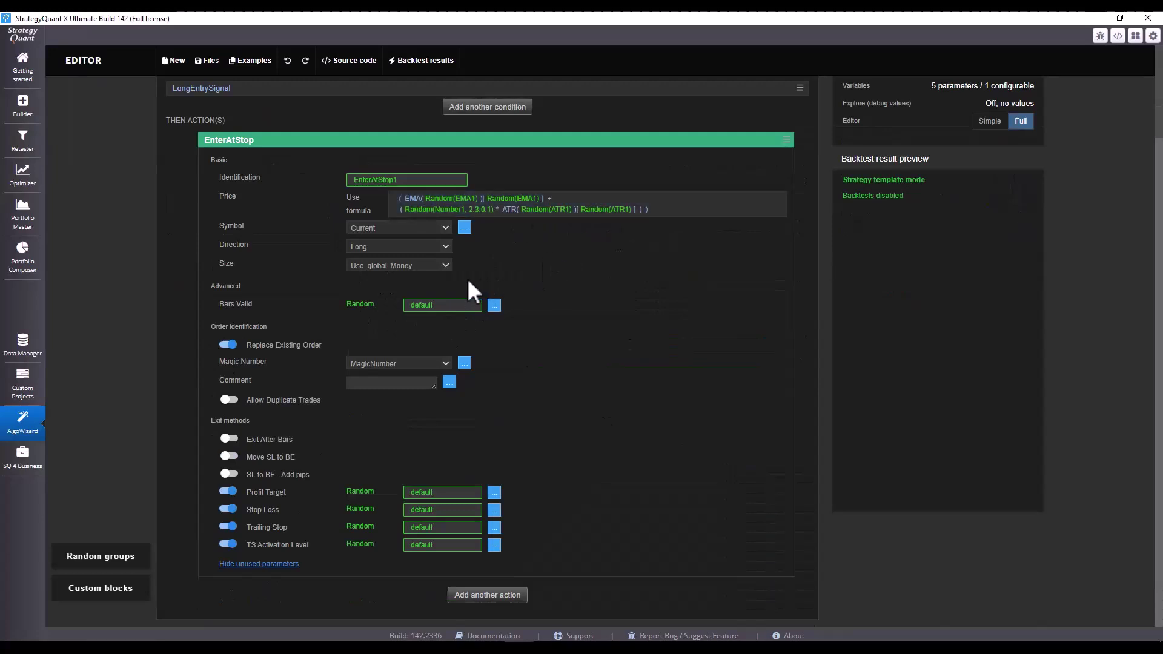
scroll(438, 179, "up", 2)
left_click(327, 139)
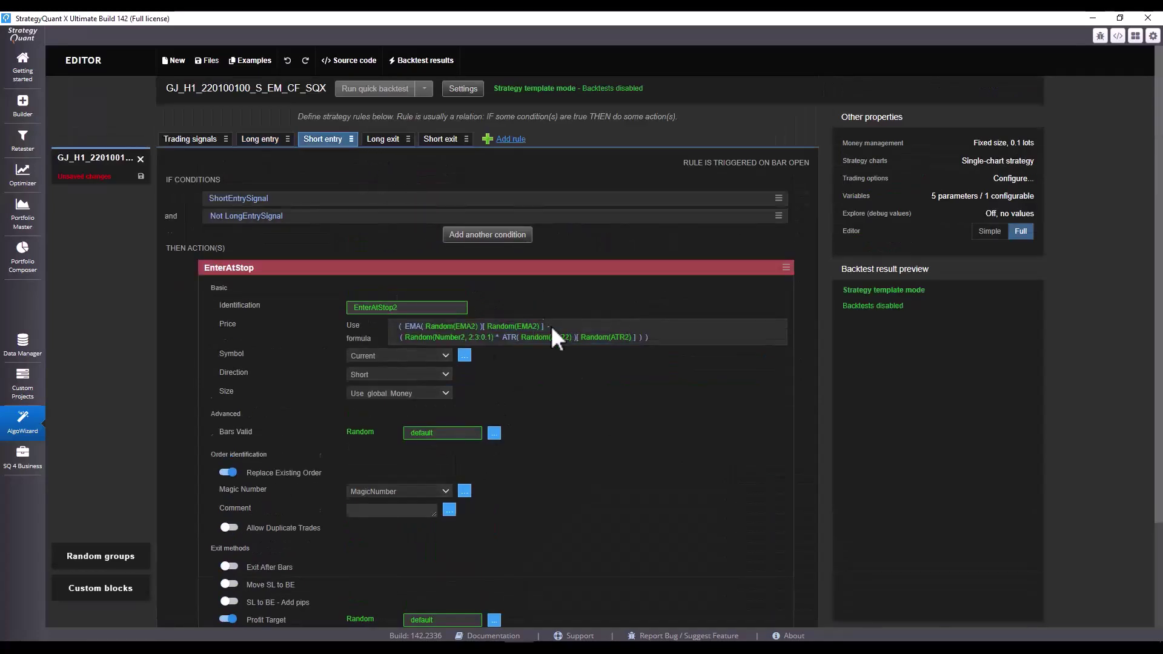
scroll(600, 436, "down", 2)
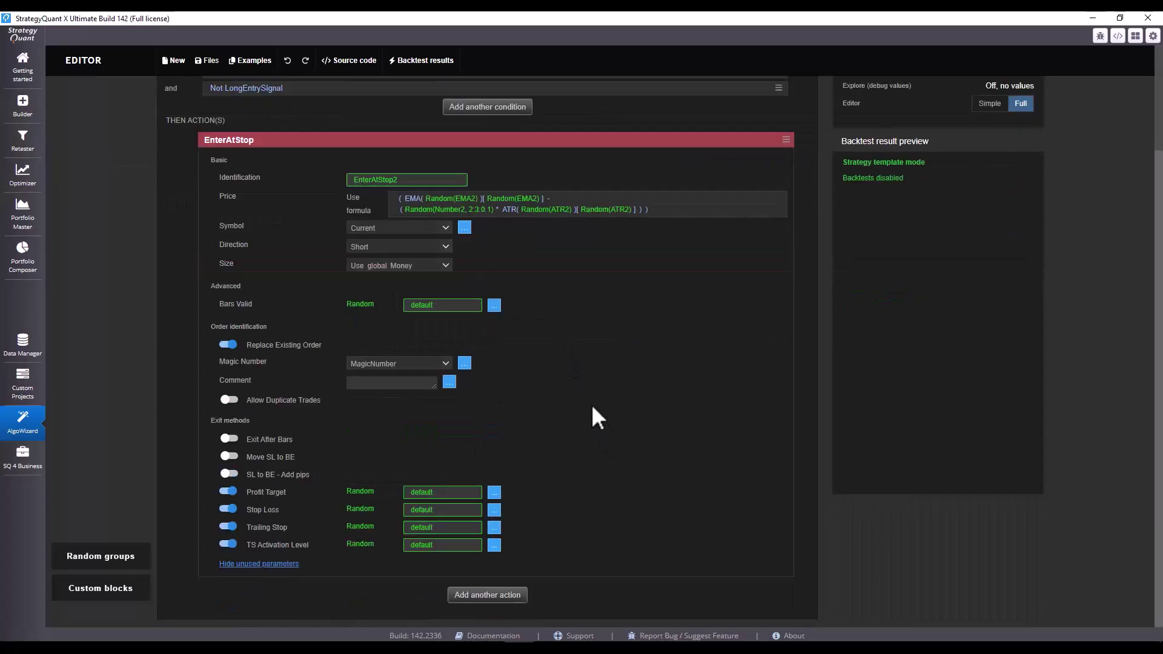
scroll(592, 407, "up", 2)
scroll(591, 404, "down", 2)
left_click(207, 60)
Step: Save the template file as 'EMA TEMPLATE V1' and go to Custom Projects
left_click(230, 113)
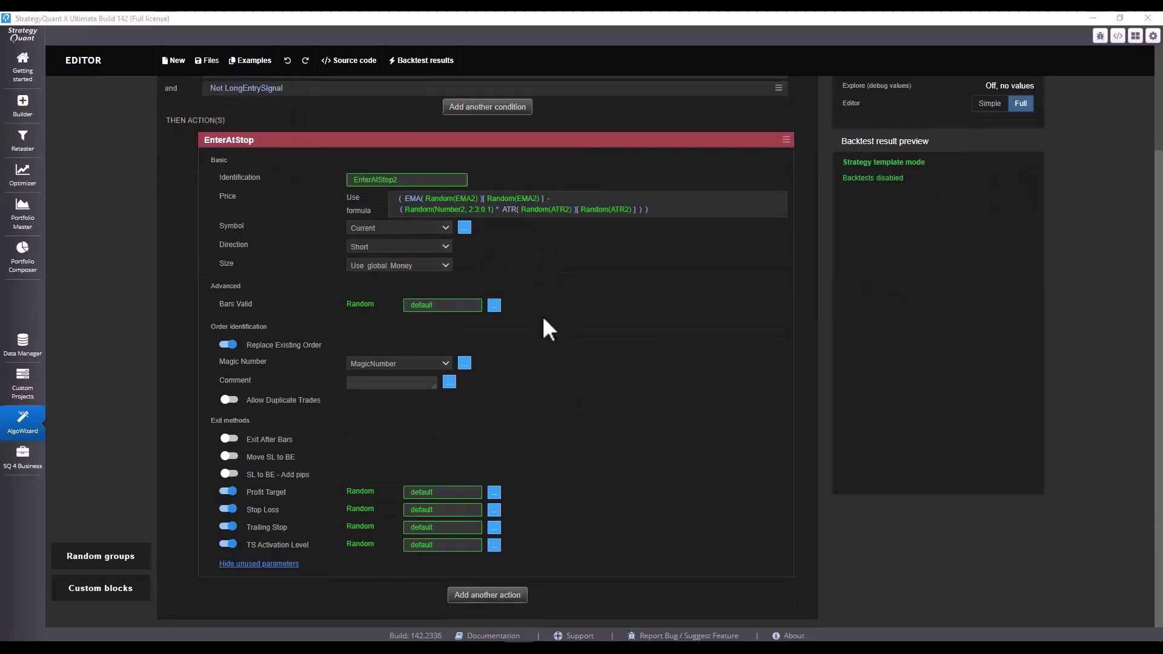
left_click(657, 454)
left_click_drag(629, 454, 515, 454)
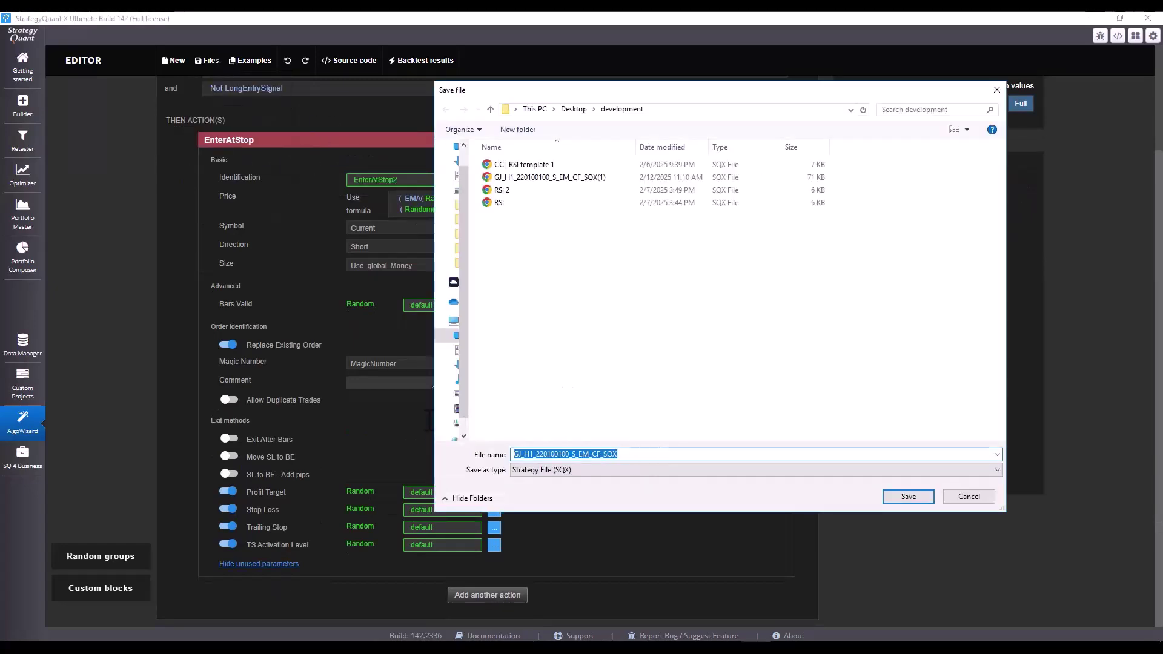
type("EMA")
type(" TEMPLATE")
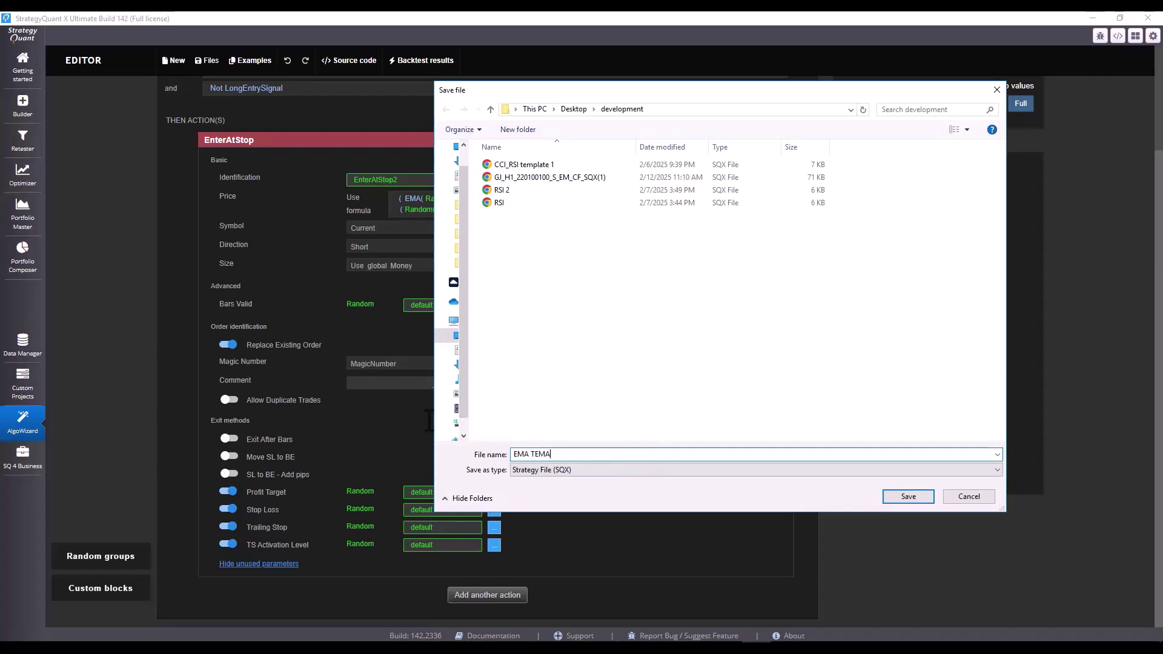
type(" V1")
key("Return")
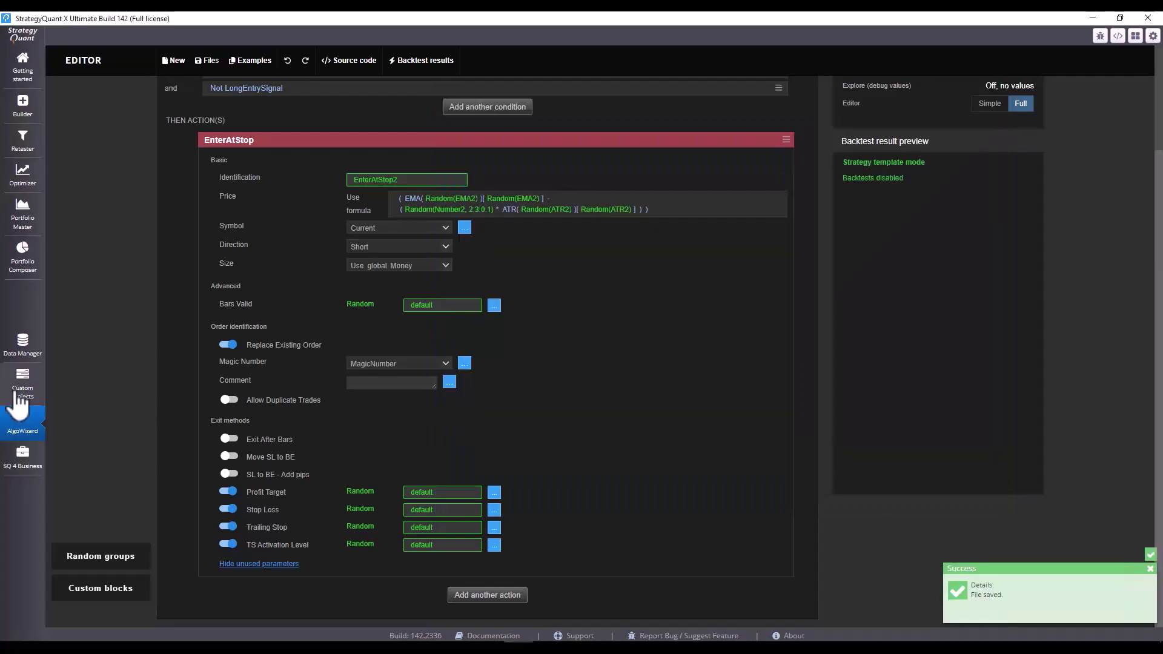
left_click(18, 392)
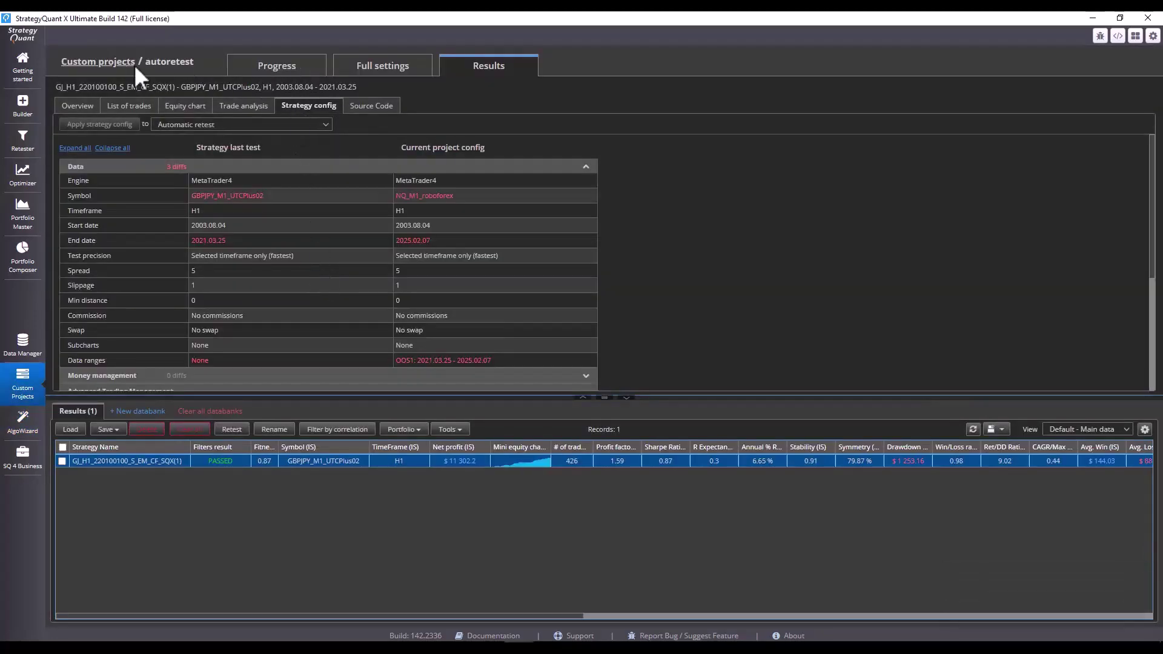
Step: Load the EMA template file into the GBPUSD H1 - Dukascopy project's Build strategies task
left_click(132, 63)
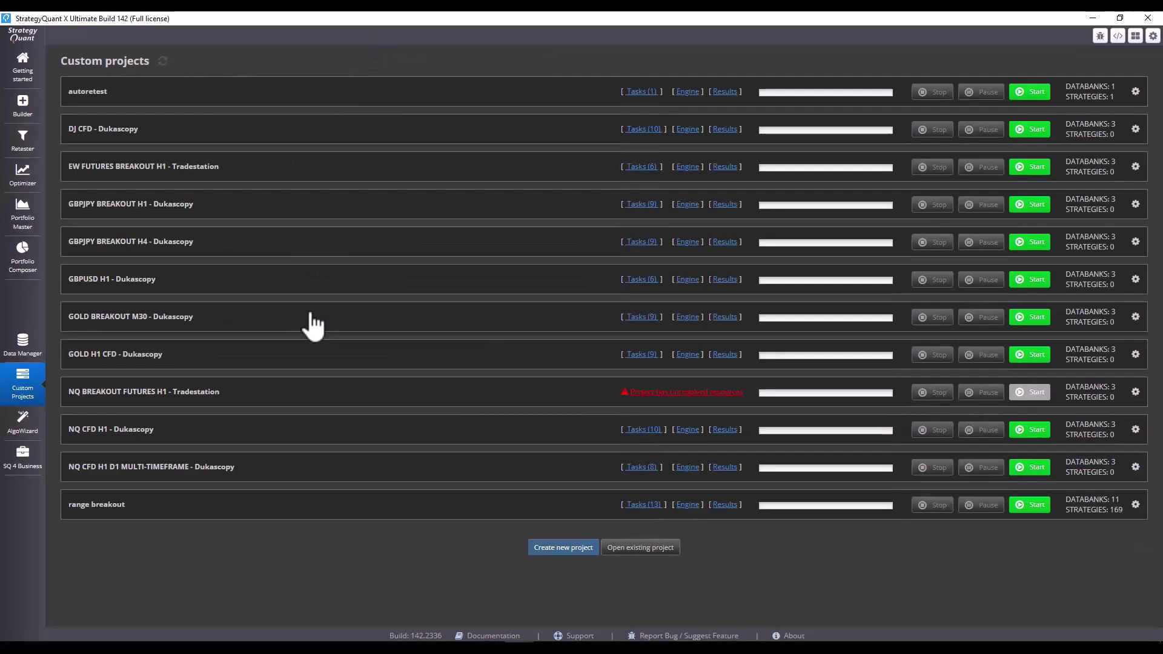
left_click(327, 280)
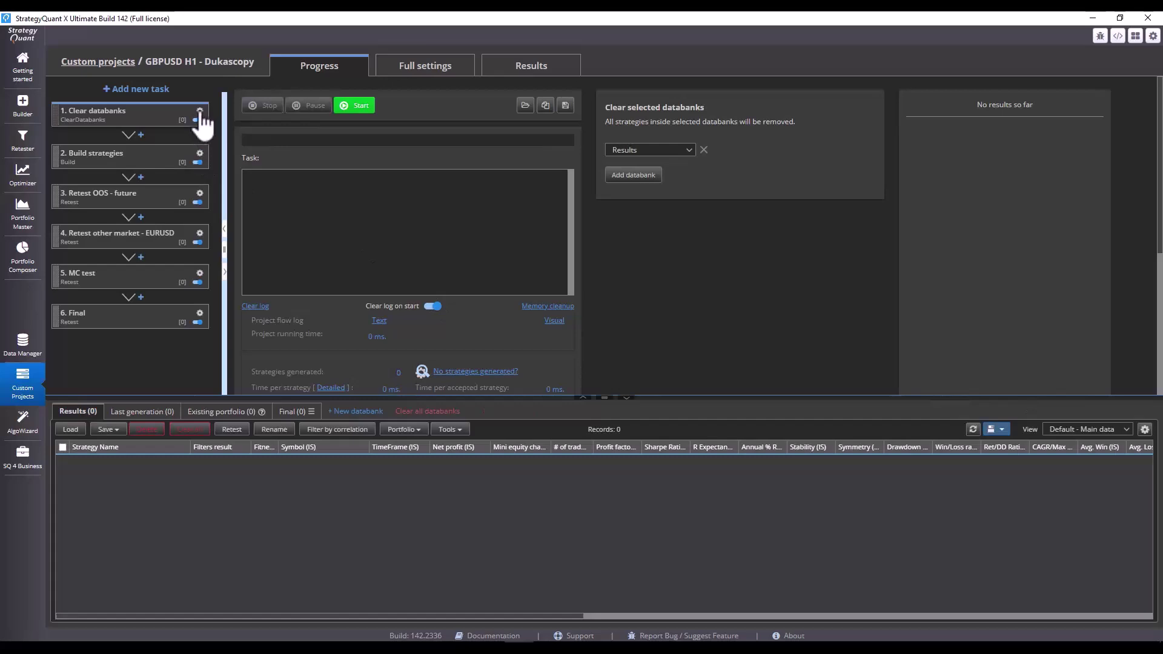
left_click(162, 159)
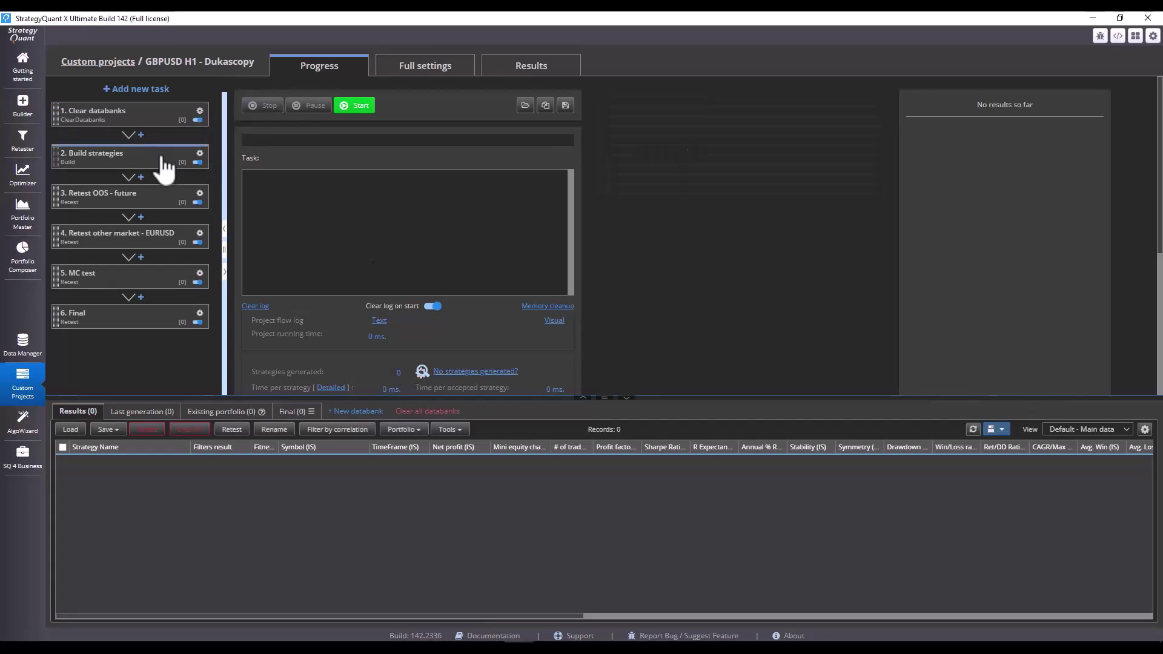
left_click(420, 68)
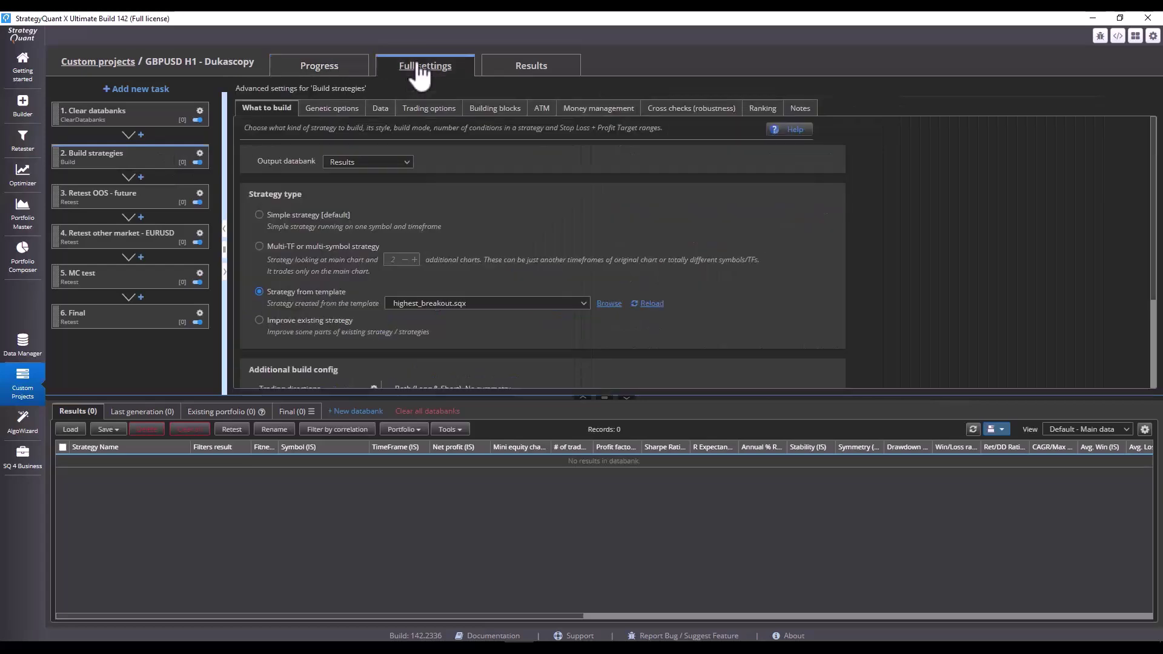
left_click(609, 303)
double_click(690, 176)
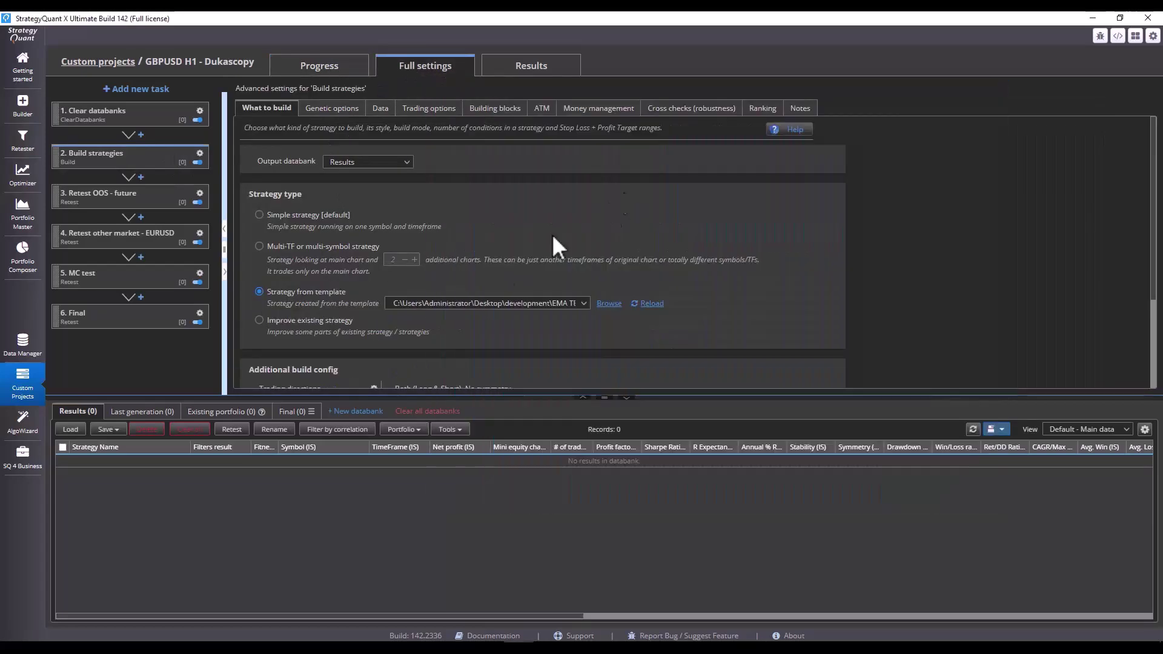
Step: Review the Genetic options, Data and Trading options tabs, then return to What to build
scroll(517, 183, "down", 3)
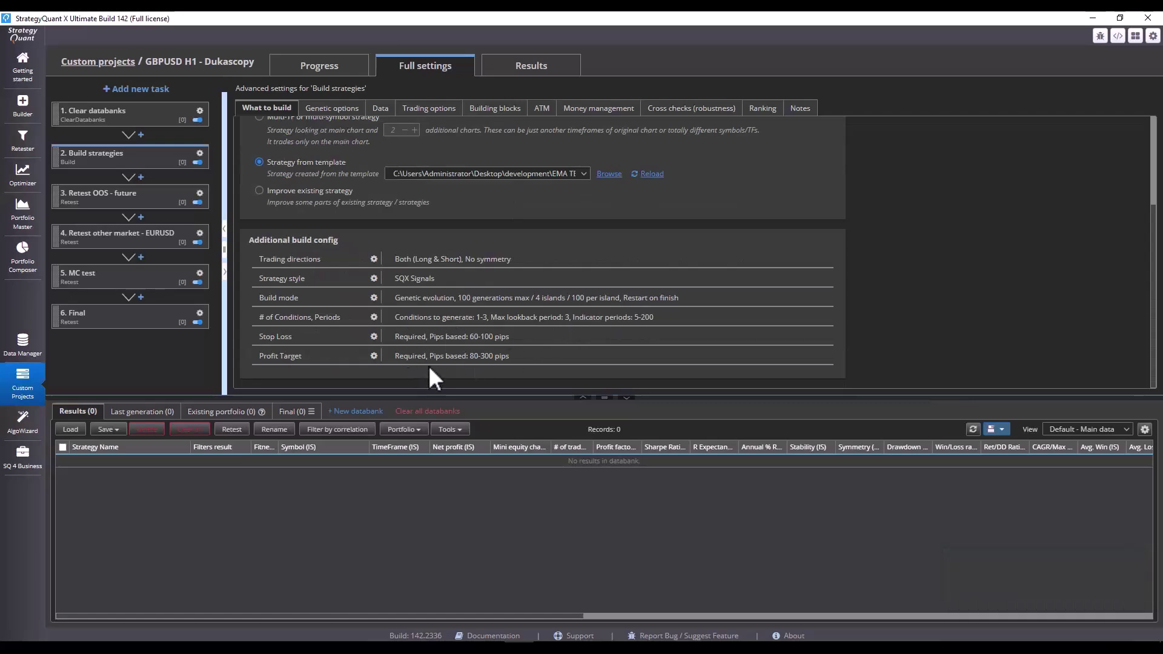
scroll(474, 352, "up", 5)
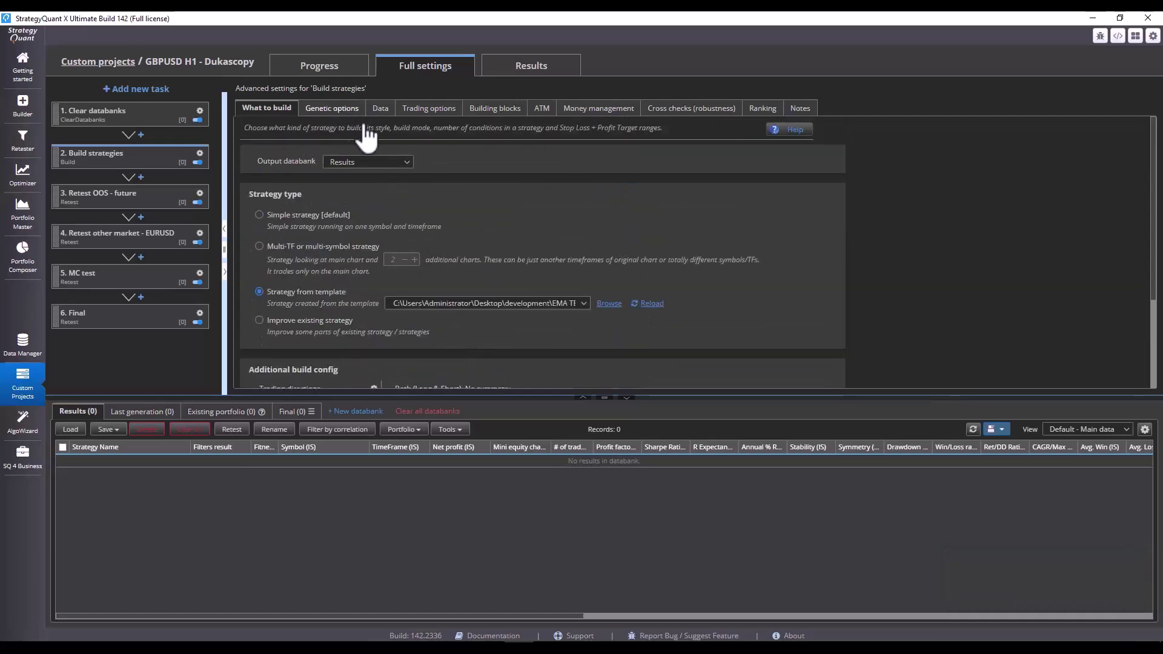
left_click(348, 109)
left_click(383, 110)
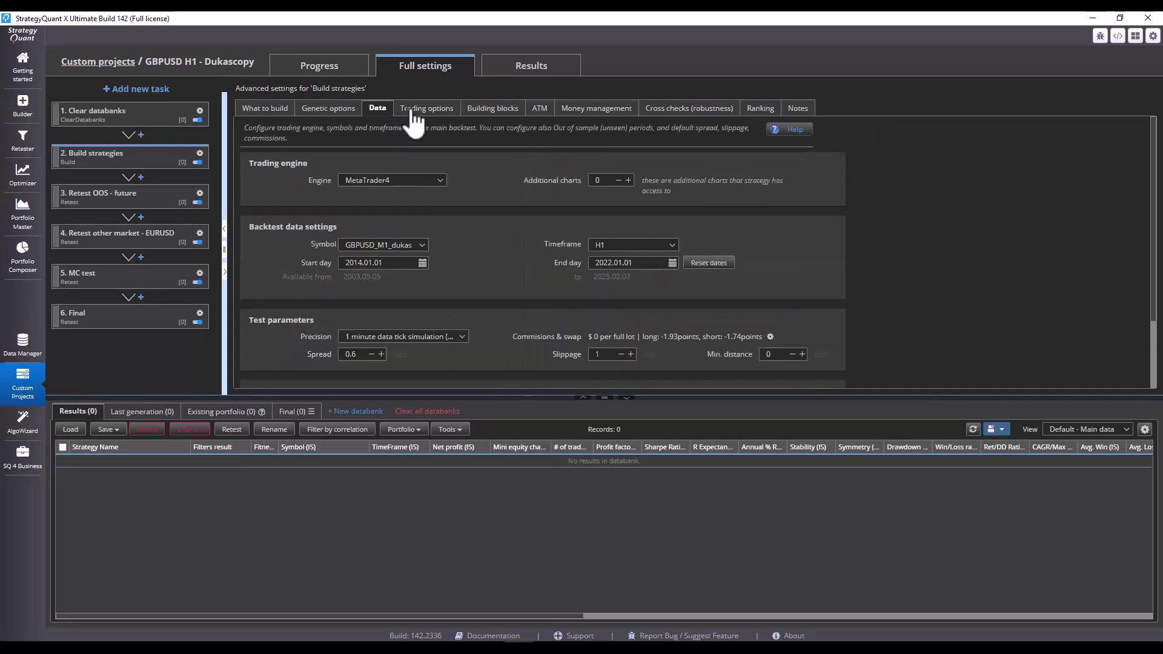
left_click(413, 110)
left_click(330, 109)
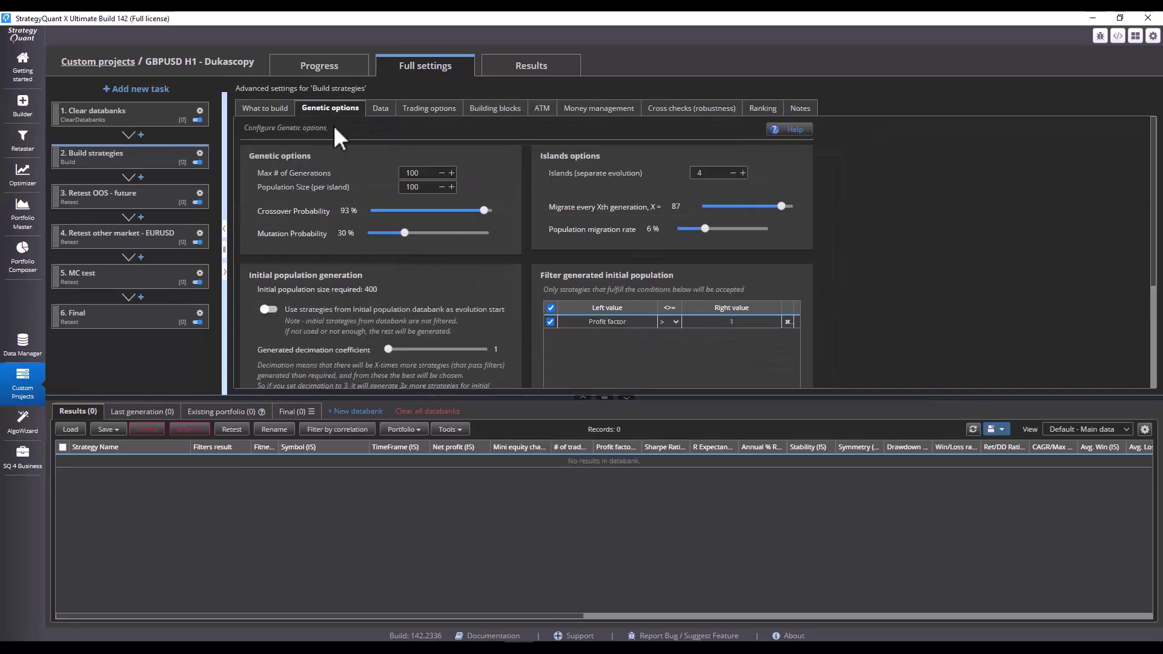
left_click(265, 115)
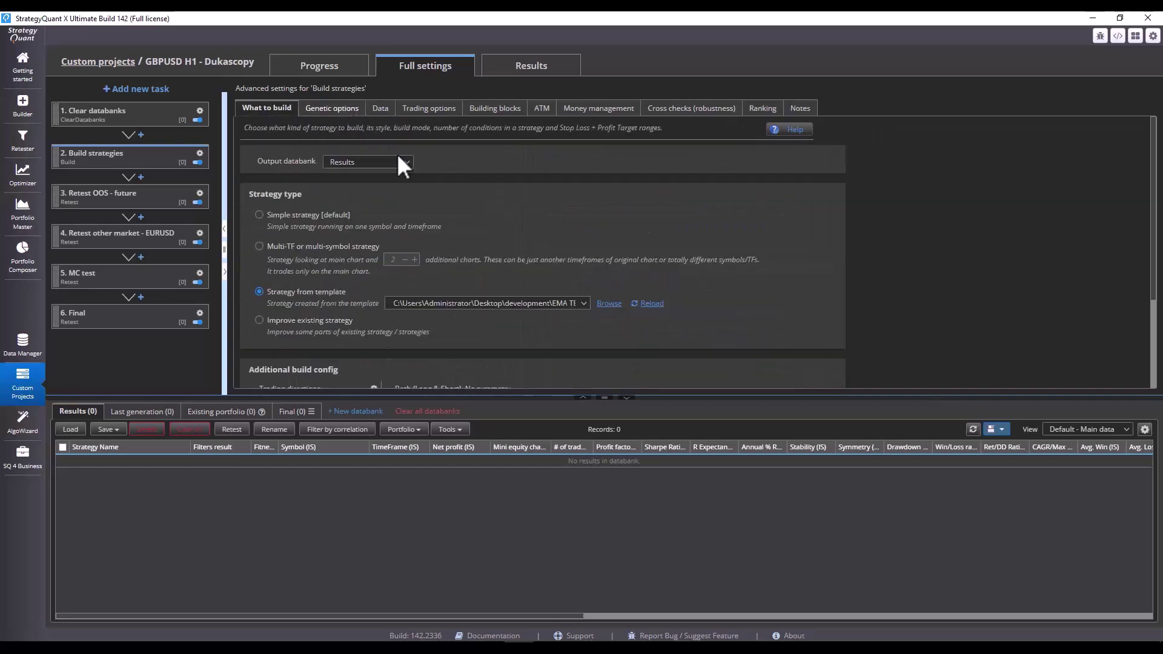
Step: Watch the GBPUSD H1 build progress and view Strategy 1.1.192 in the Results databank
left_click(333, 75)
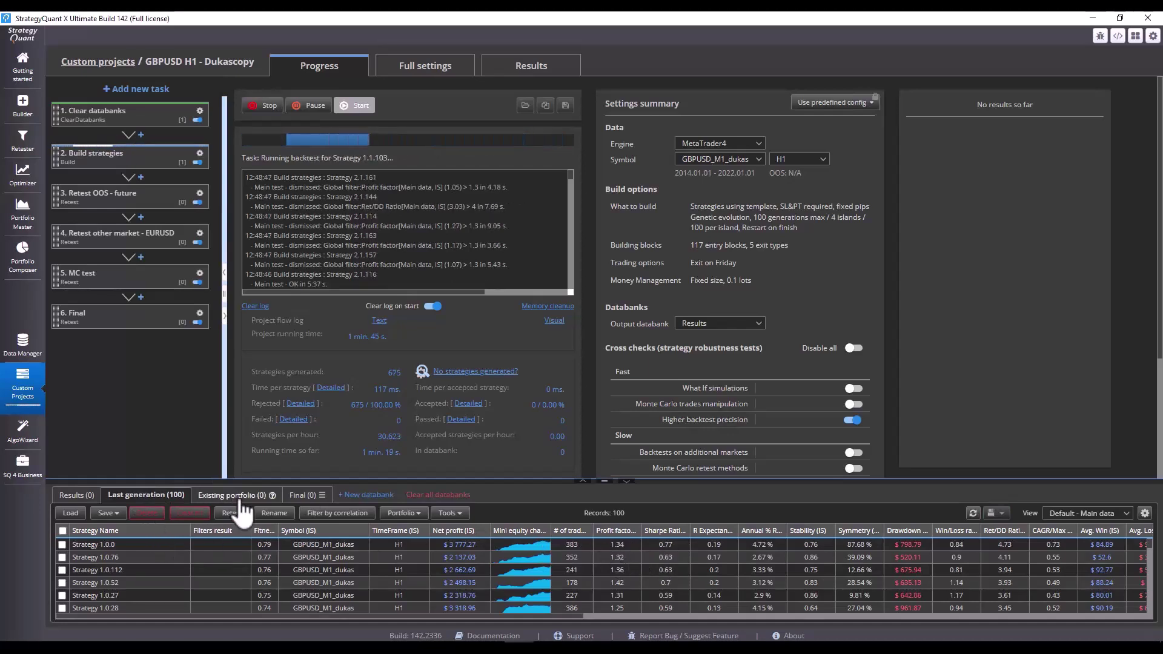
left_click(89, 496)
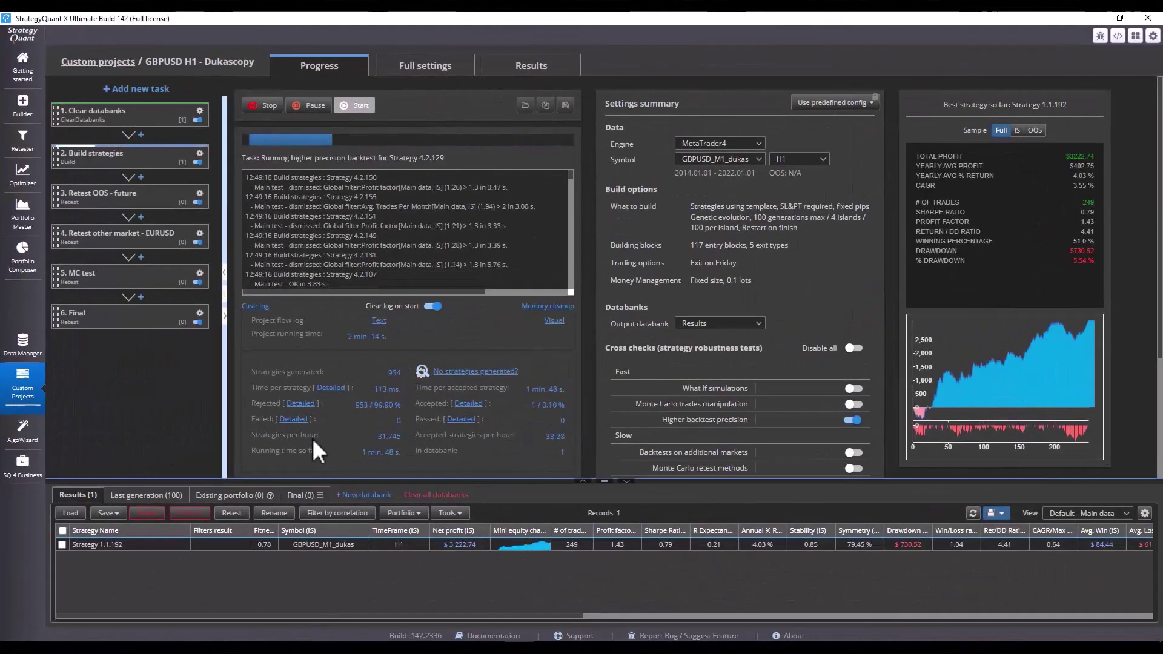
Step: Stop the build and open Strategy 1.1.192's pseudo source code
double_click(553, 545)
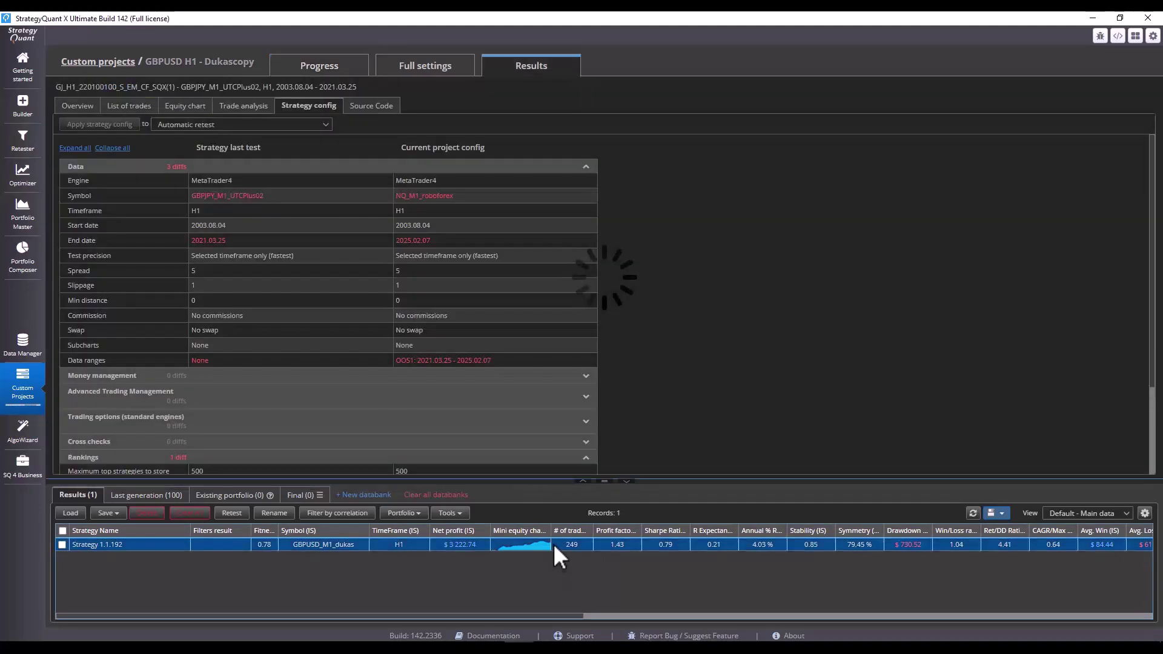
left_click(321, 74)
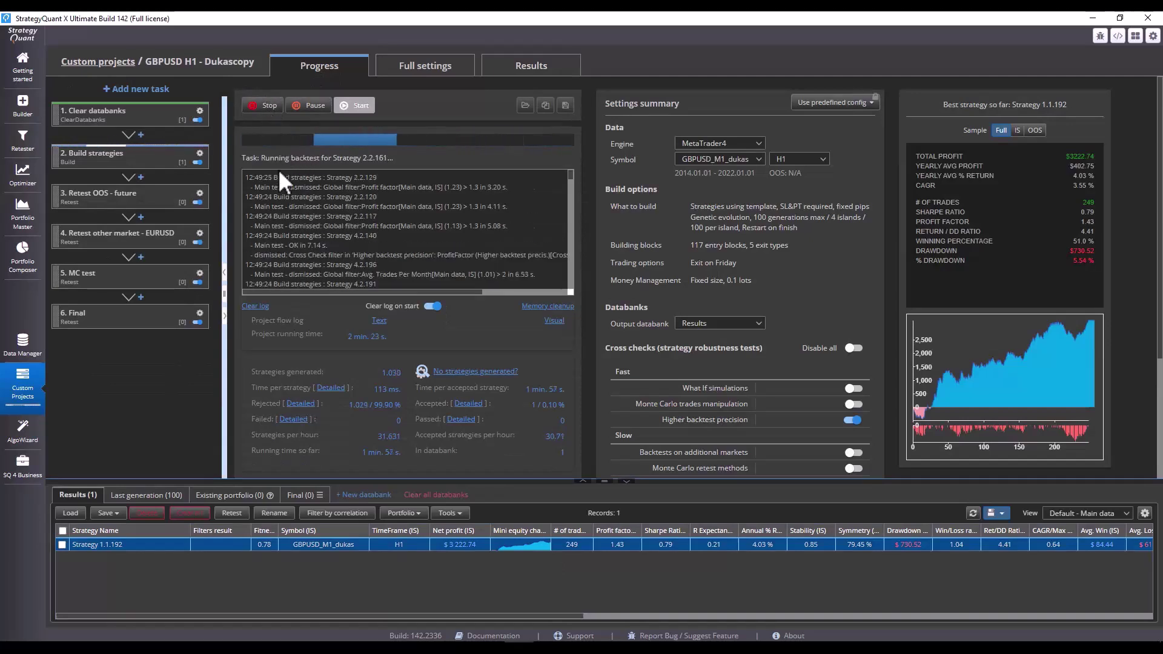
left_click(264, 109)
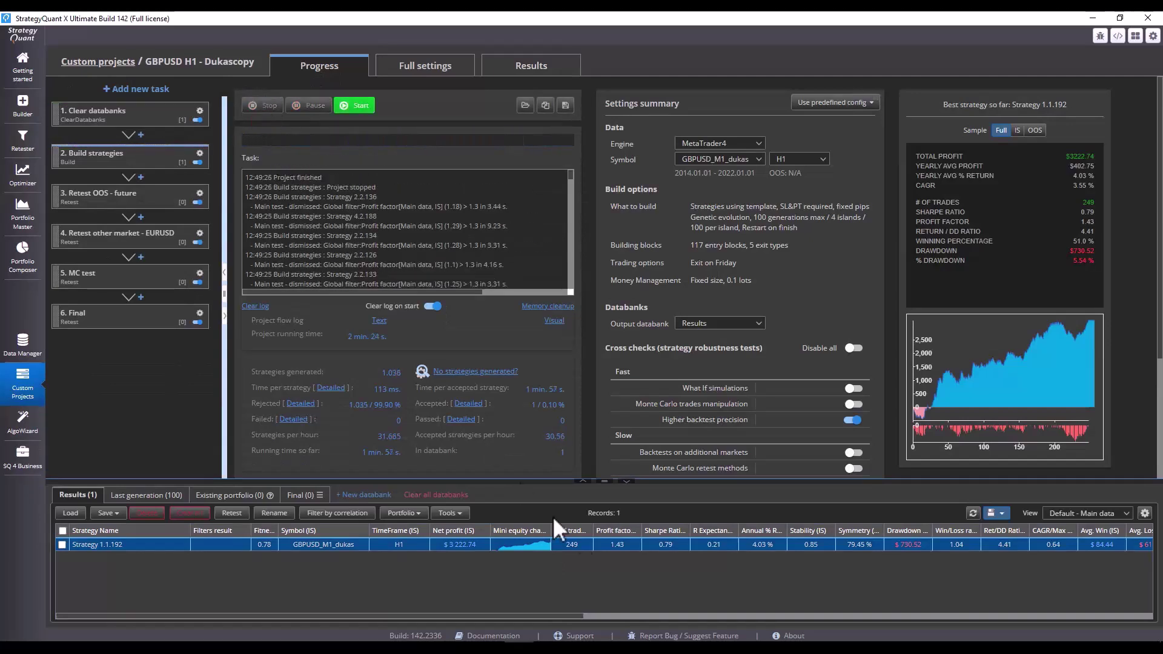
double_click(605, 541)
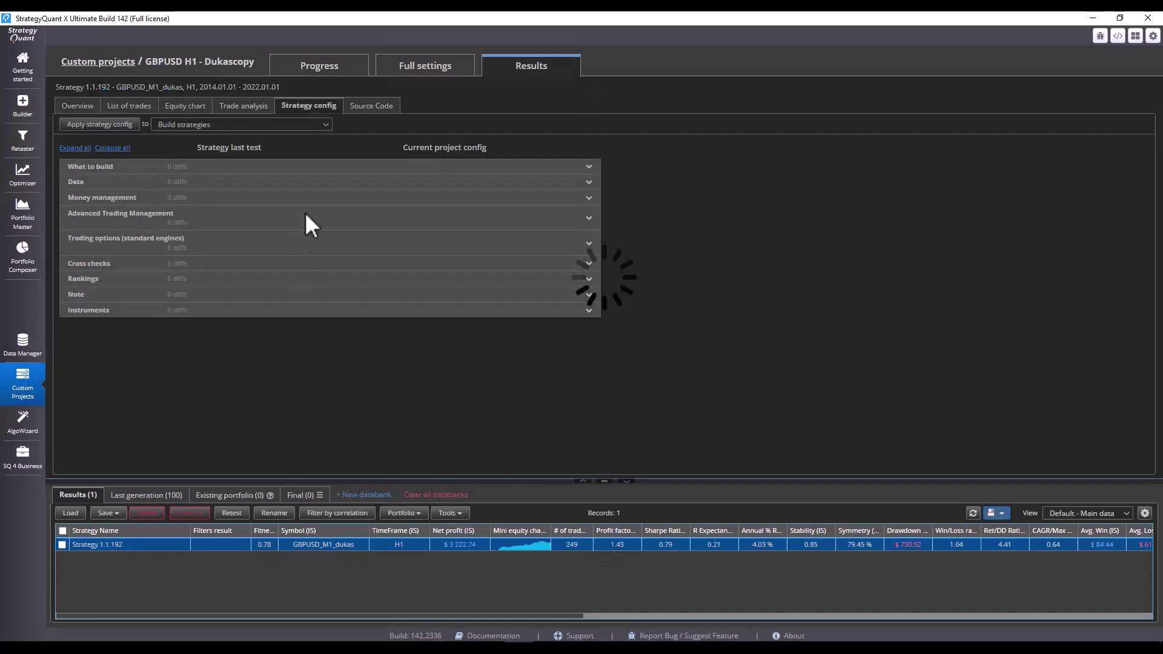
left_click(367, 107)
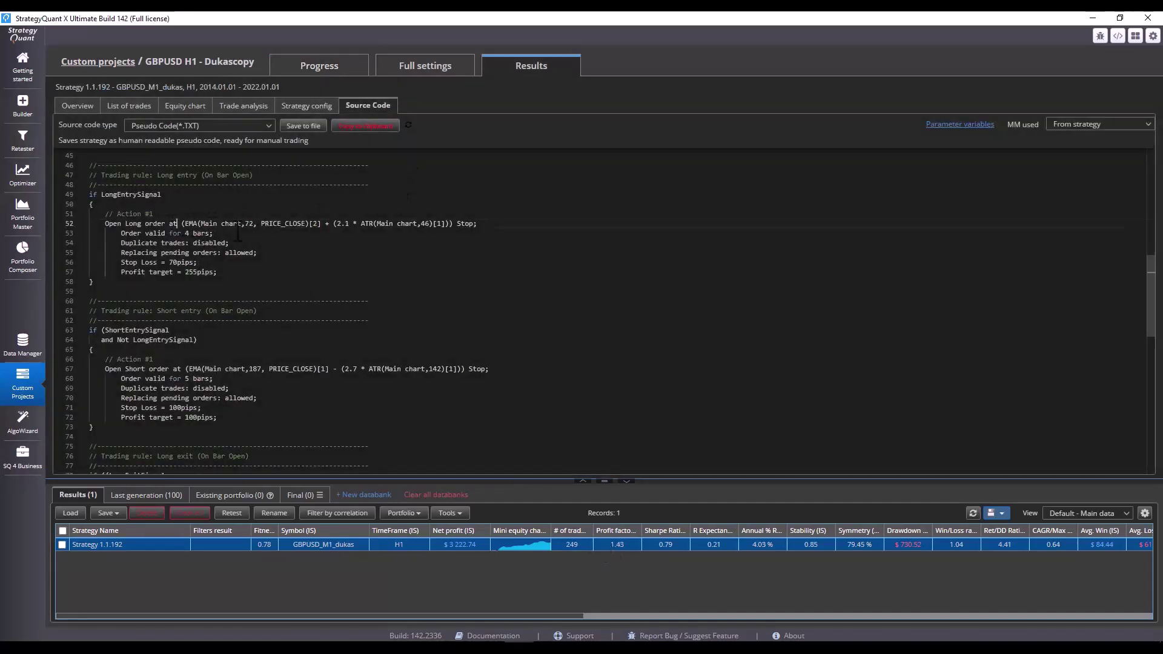
Step: Highlight the long and short entry price expressions and the Bollinger Band short signal condition
left_click_drag(176, 222, 316, 234)
left_click_drag(155, 214, 278, 224)
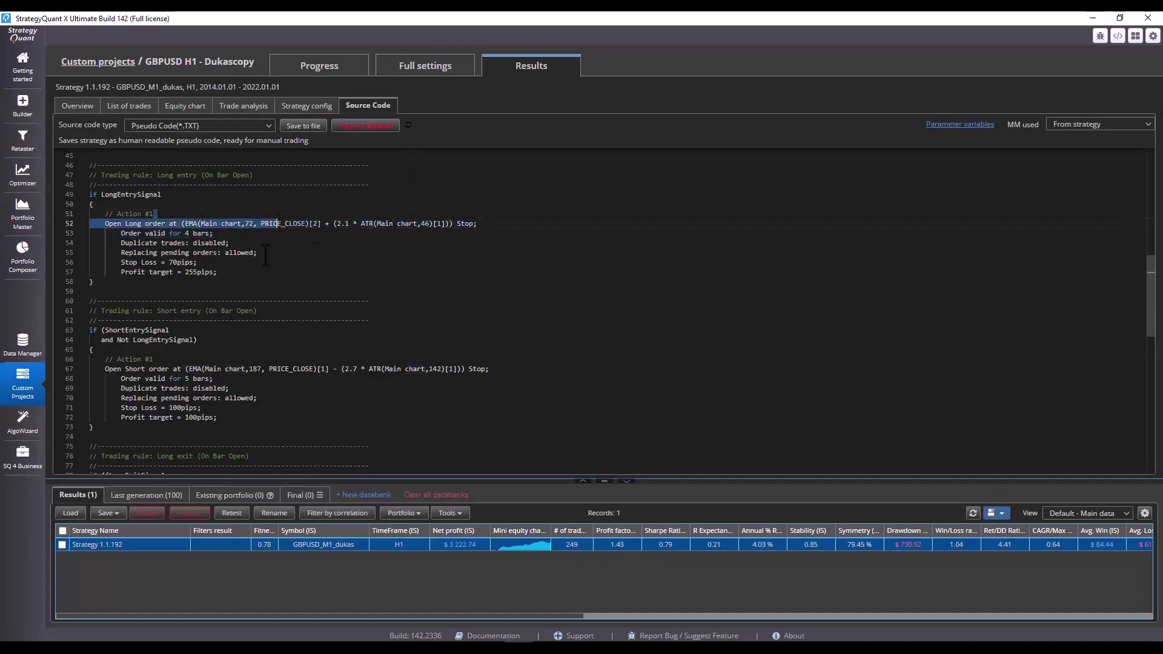
left_click_drag(186, 370, 489, 369)
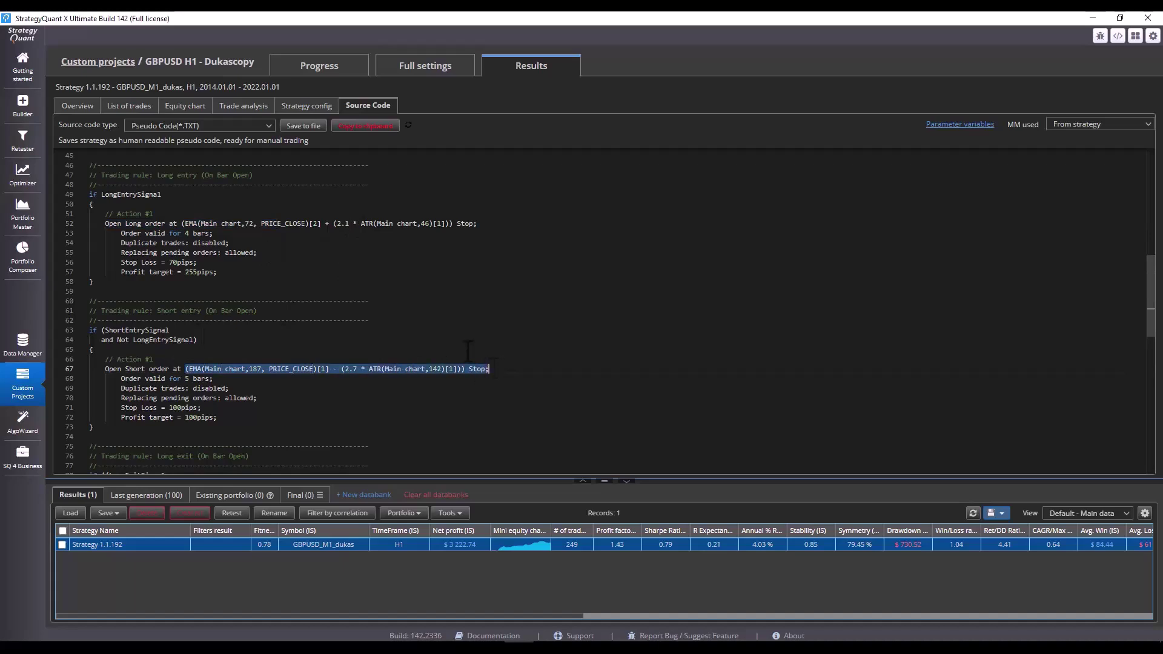
scroll(468, 350, "down", 4)
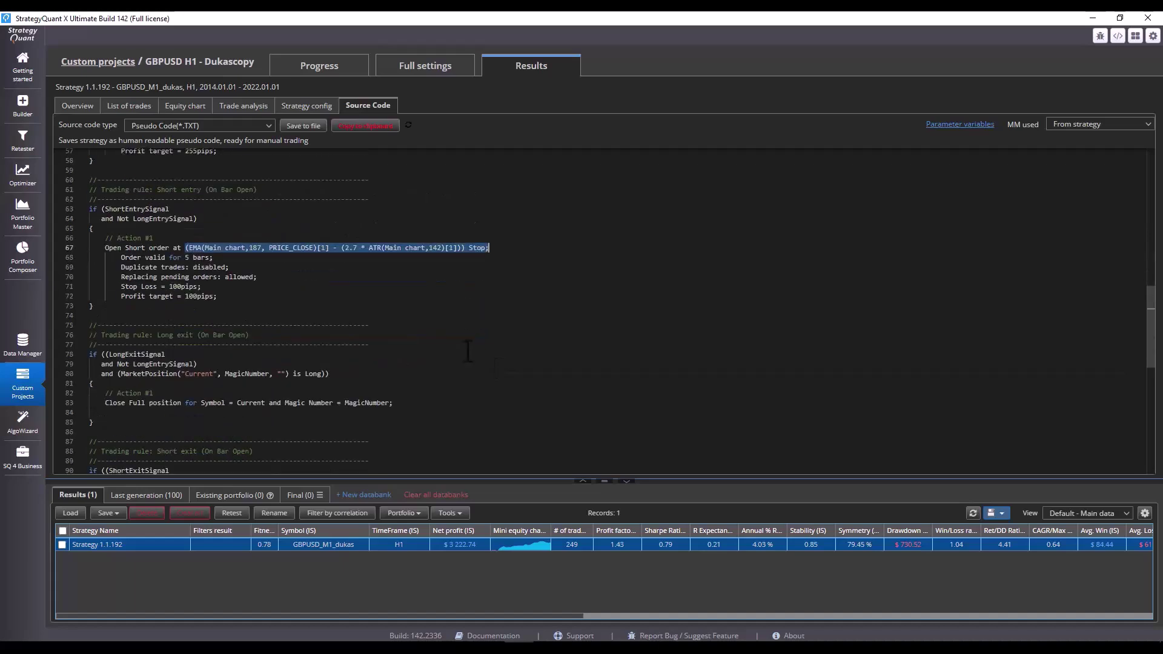
scroll(468, 350, "up", 4)
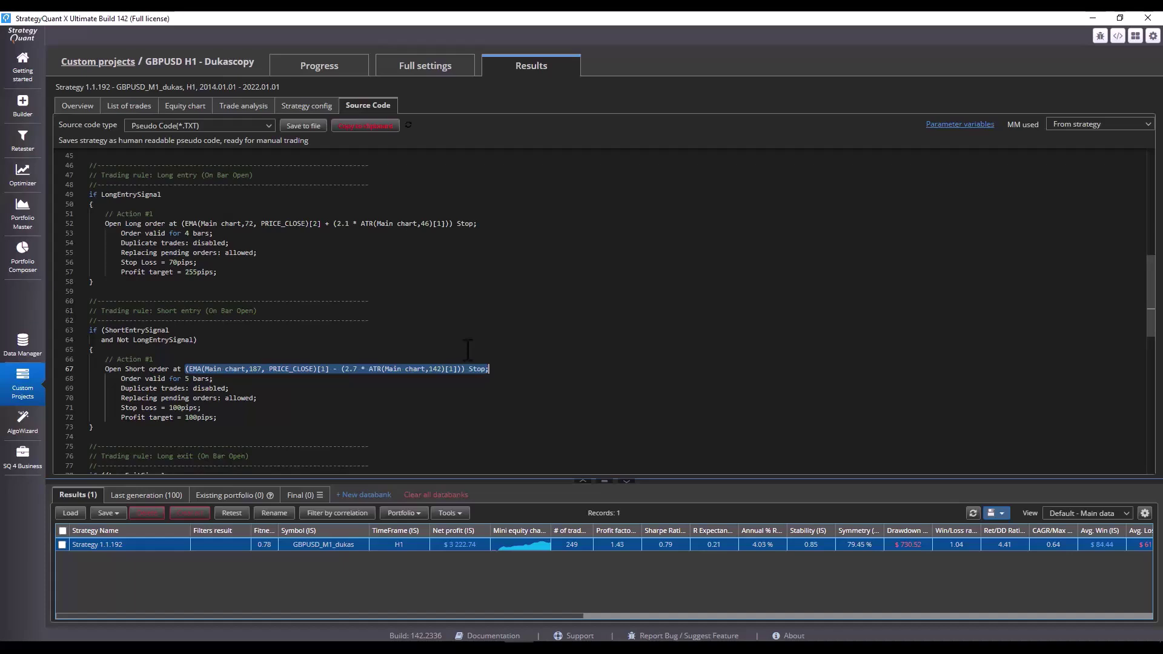
scroll(468, 350, "up", 4)
scroll(468, 350, "up", 2)
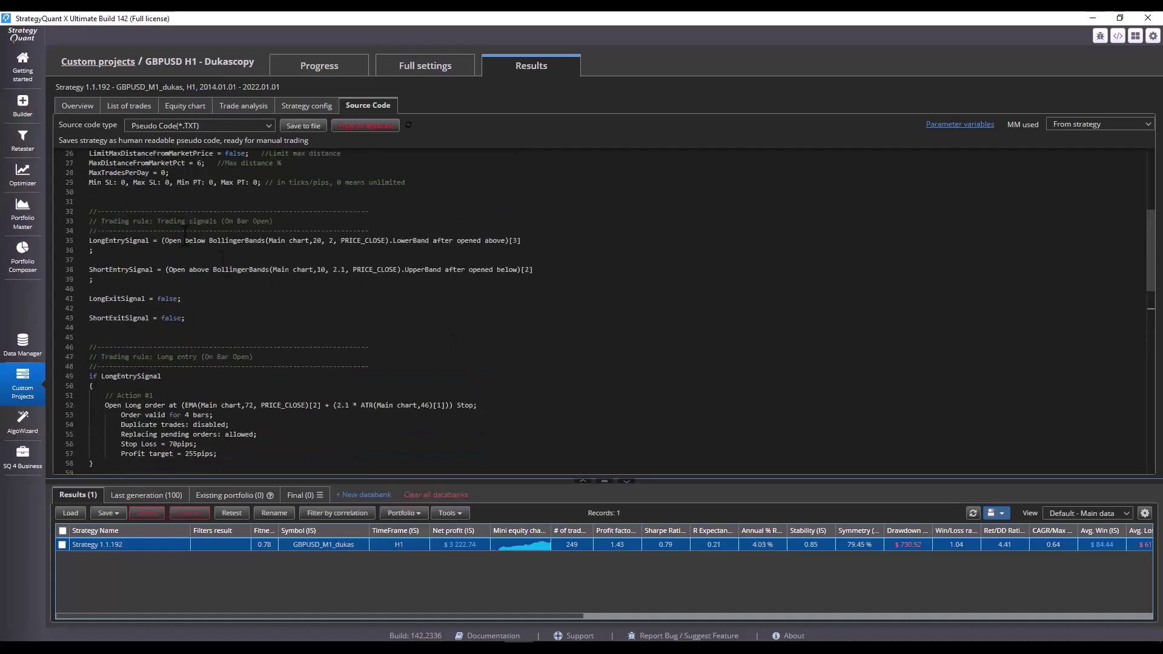
left_click_drag(162, 241, 454, 245)
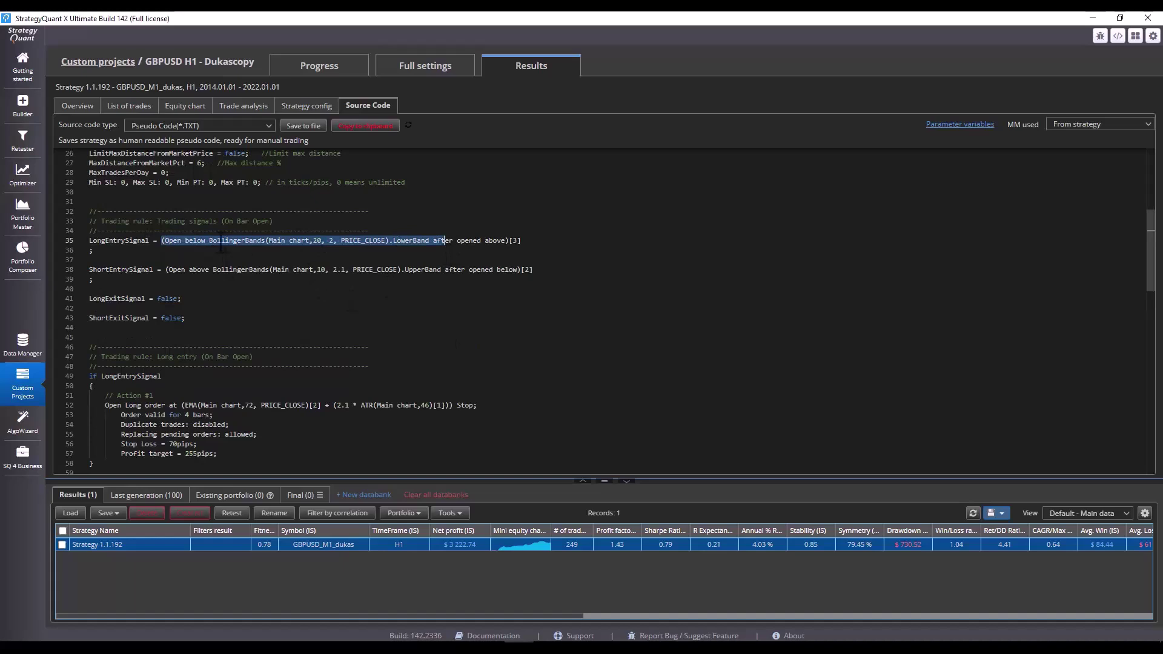
left_click_drag(165, 270, 548, 269)
scroll(468, 290, "down", 2)
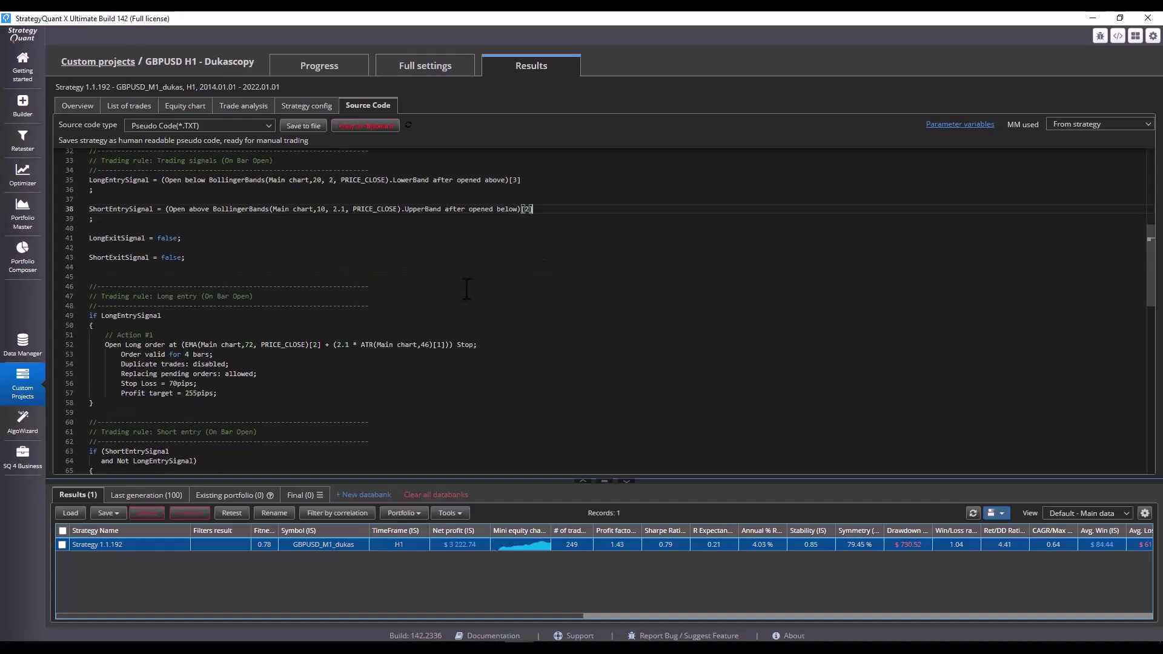
Step: In the template editor, add RandomCondition1 to the long entry signal
left_click(22, 424)
left_click(183, 138)
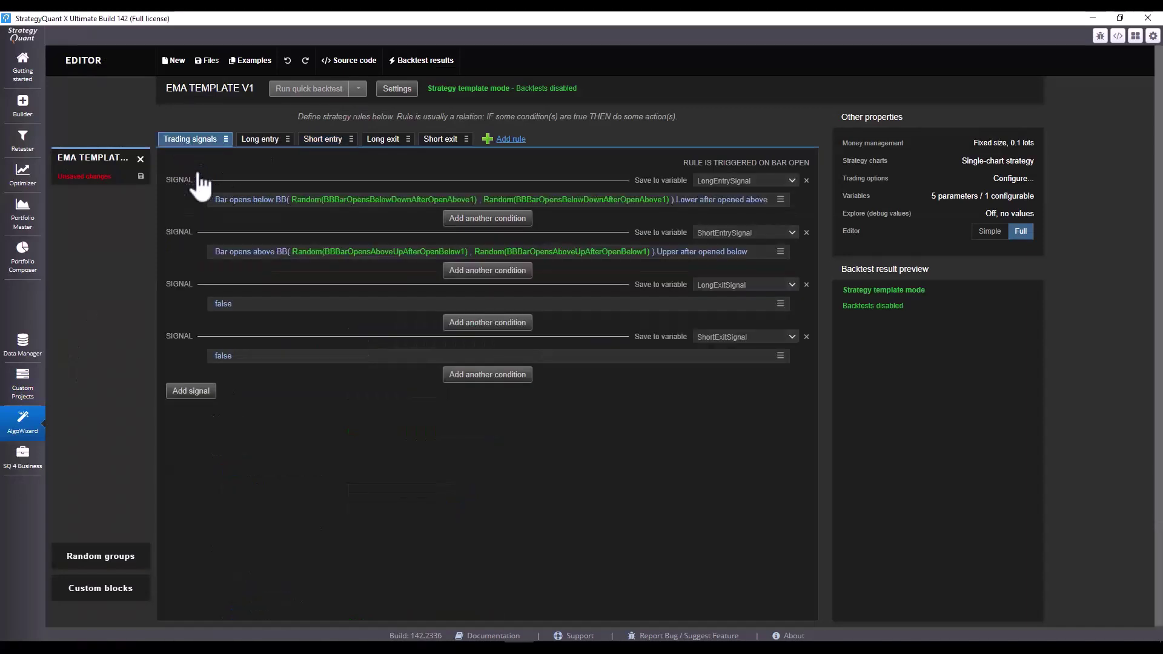
left_click(504, 220)
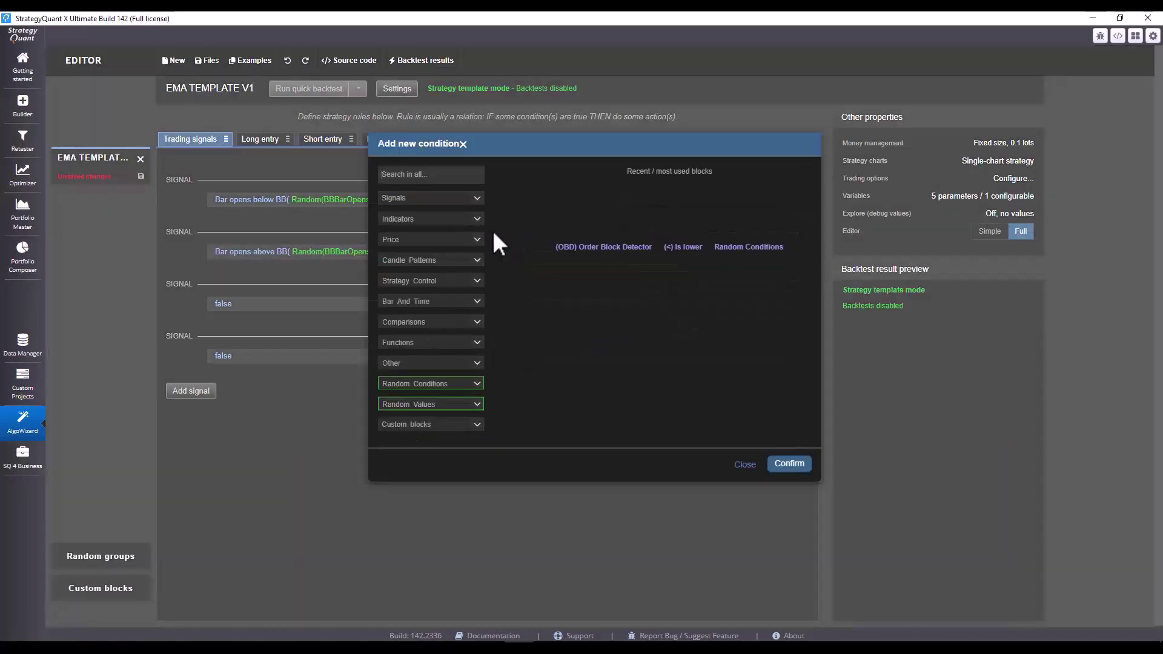
left_click(445, 388)
left_click(430, 403)
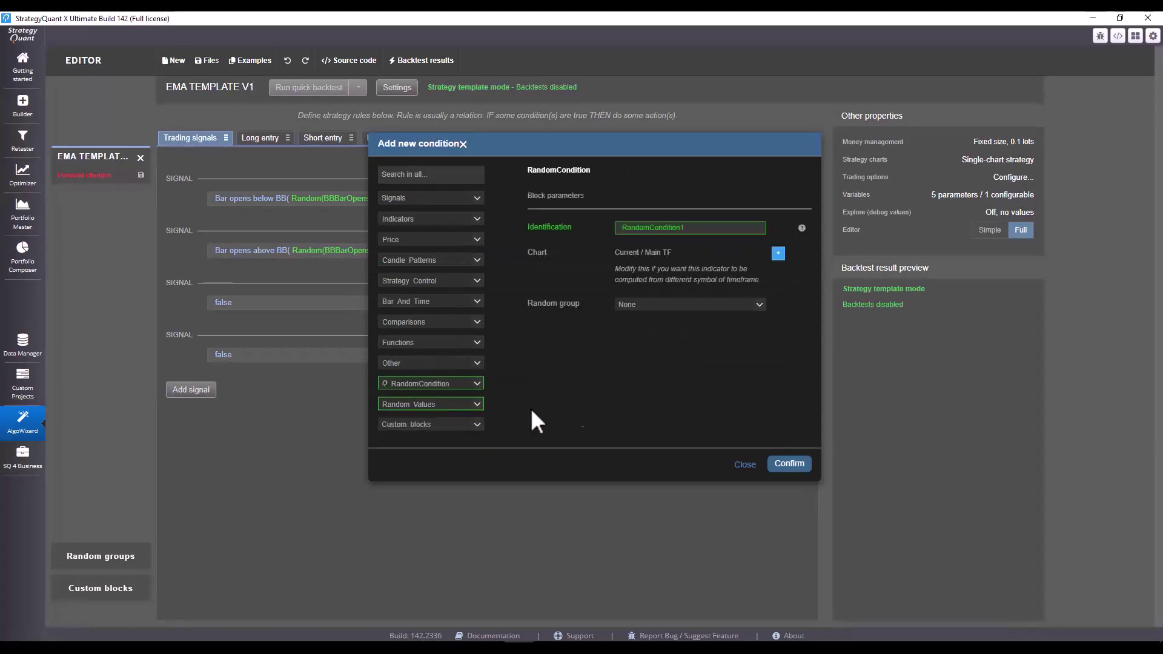
left_click(788, 463)
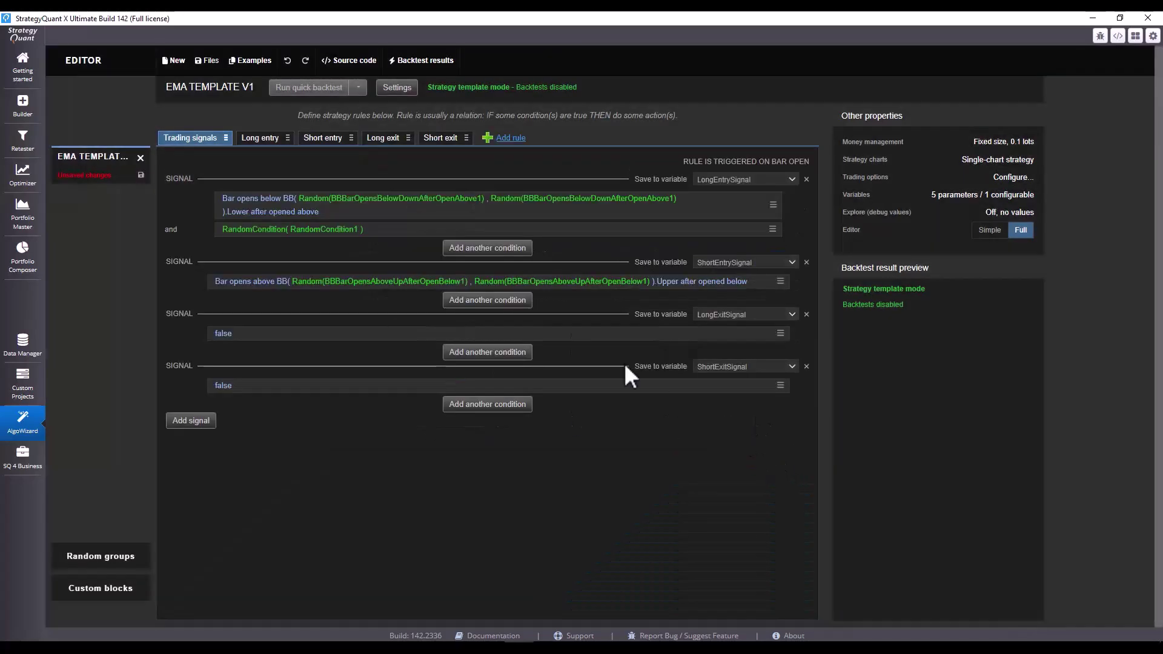
Step: Add NegatedCondition(RandomCondition1) to the short entry signal
left_click(491, 301)
left_click(451, 384)
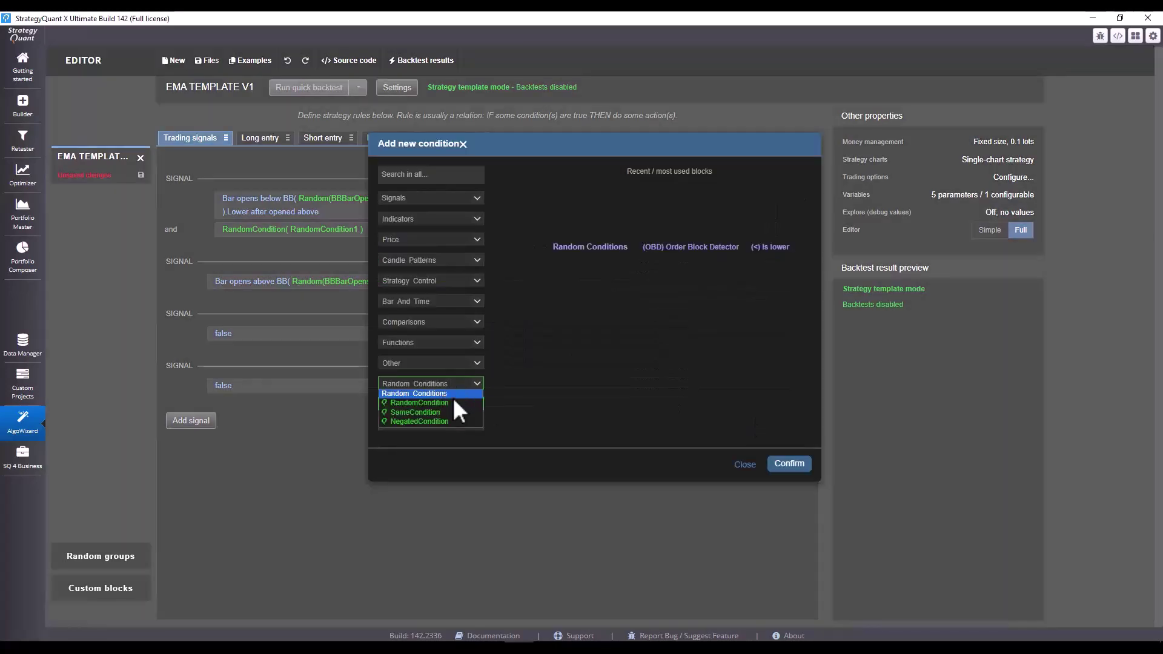
left_click(454, 402)
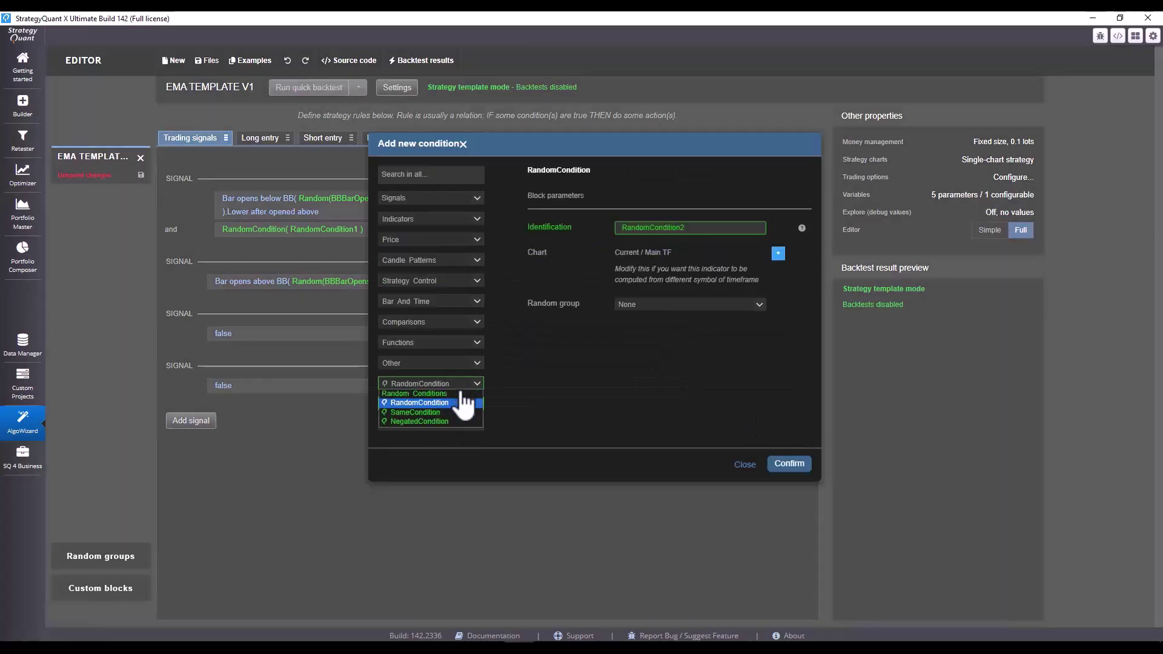
left_click(450, 420)
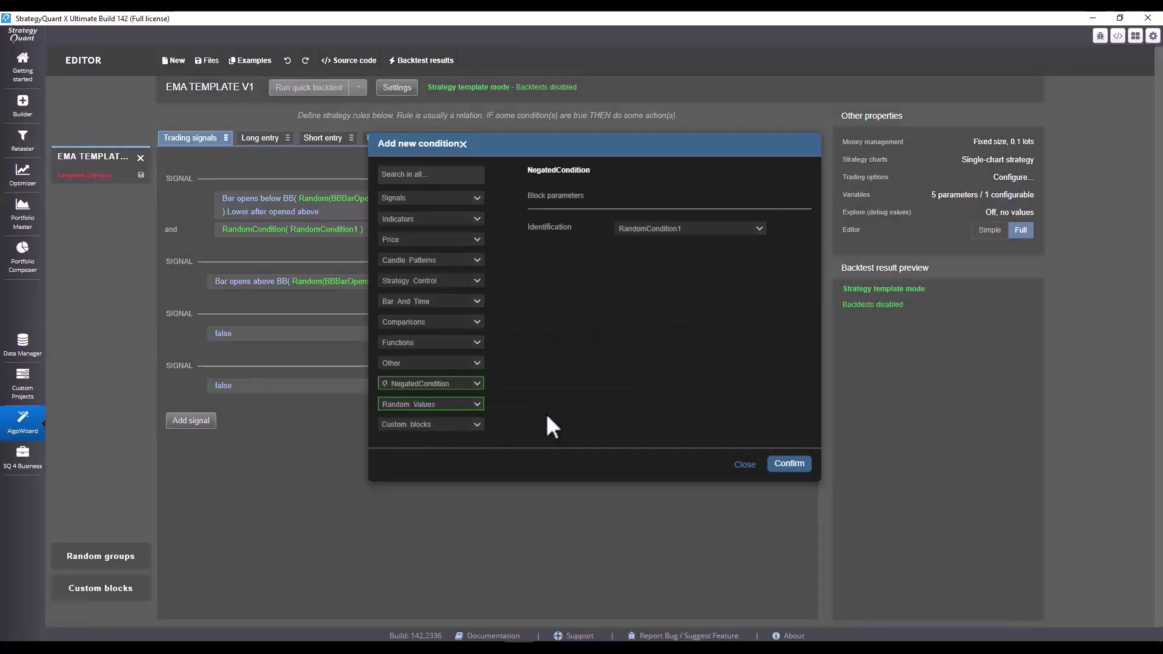
left_click(663, 227)
left_click(669, 236)
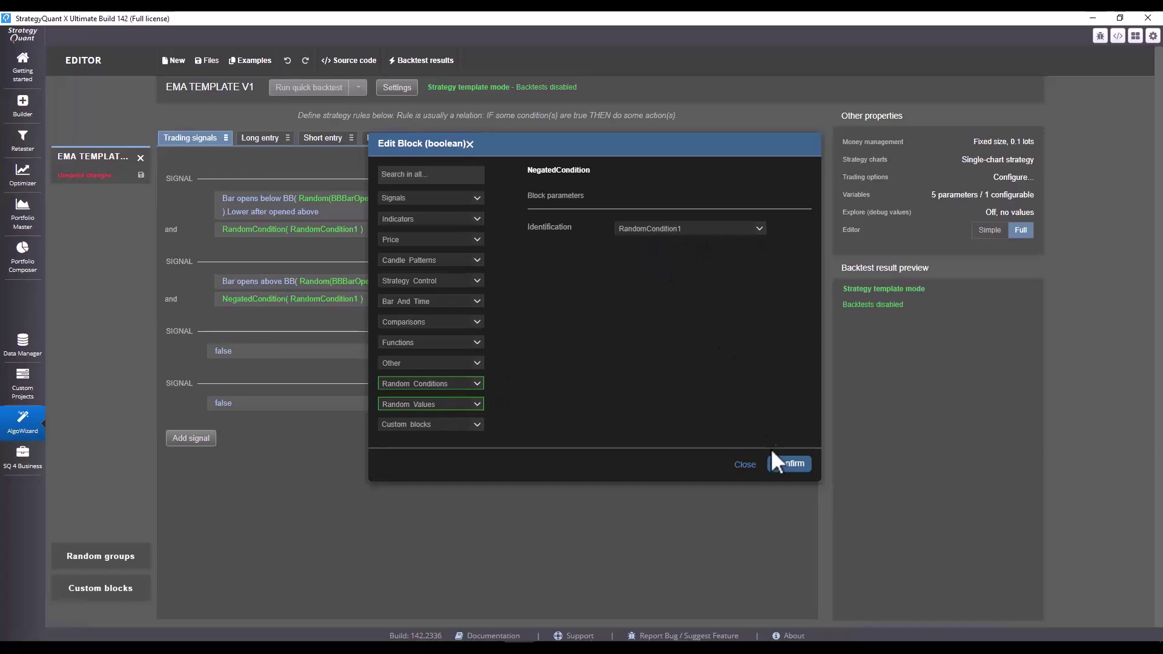
left_click(771, 464)
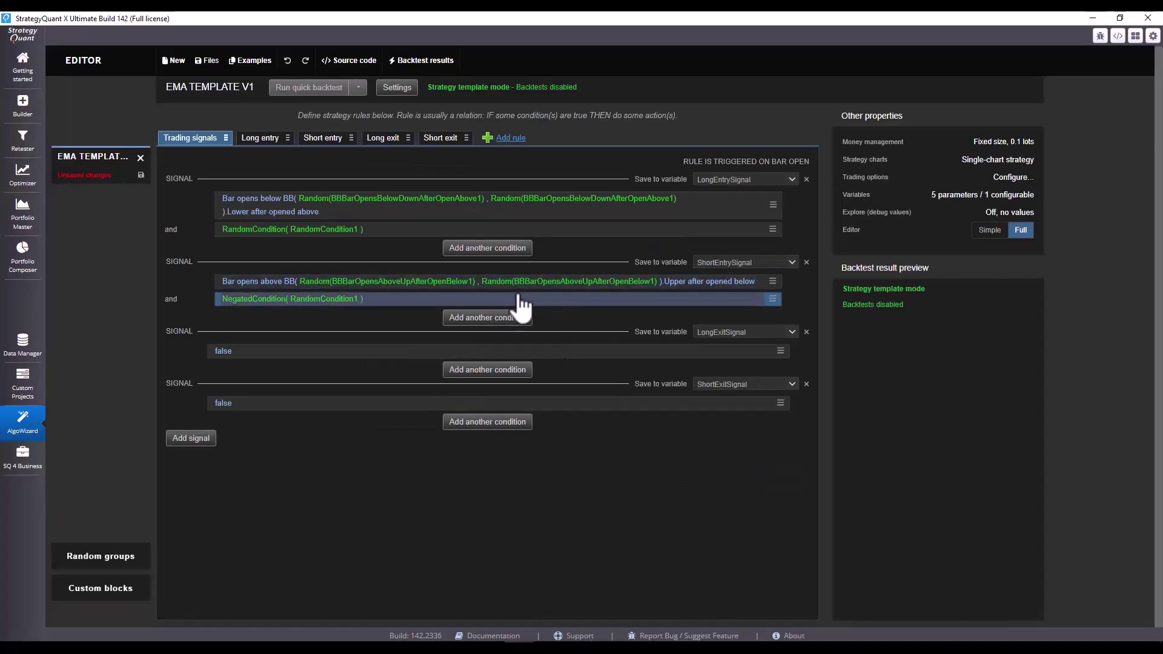
Step: Save the template as 'EMA TEMPLATE V2 random cond2' and return to Custom Projects
left_click(211, 62)
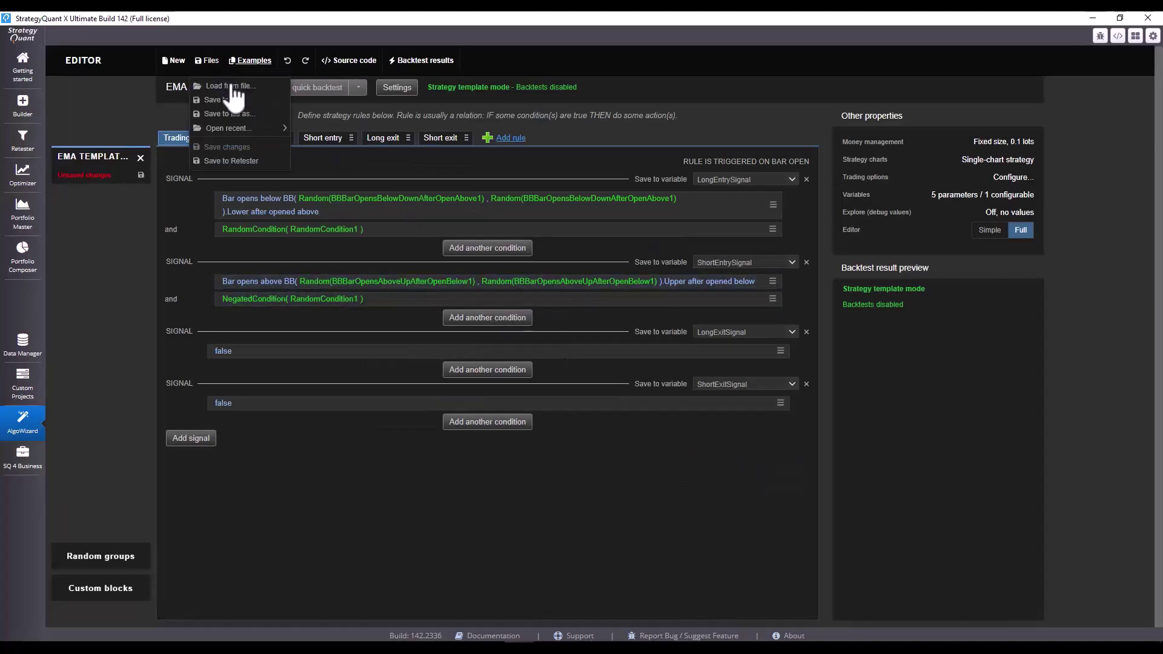
left_click(221, 112)
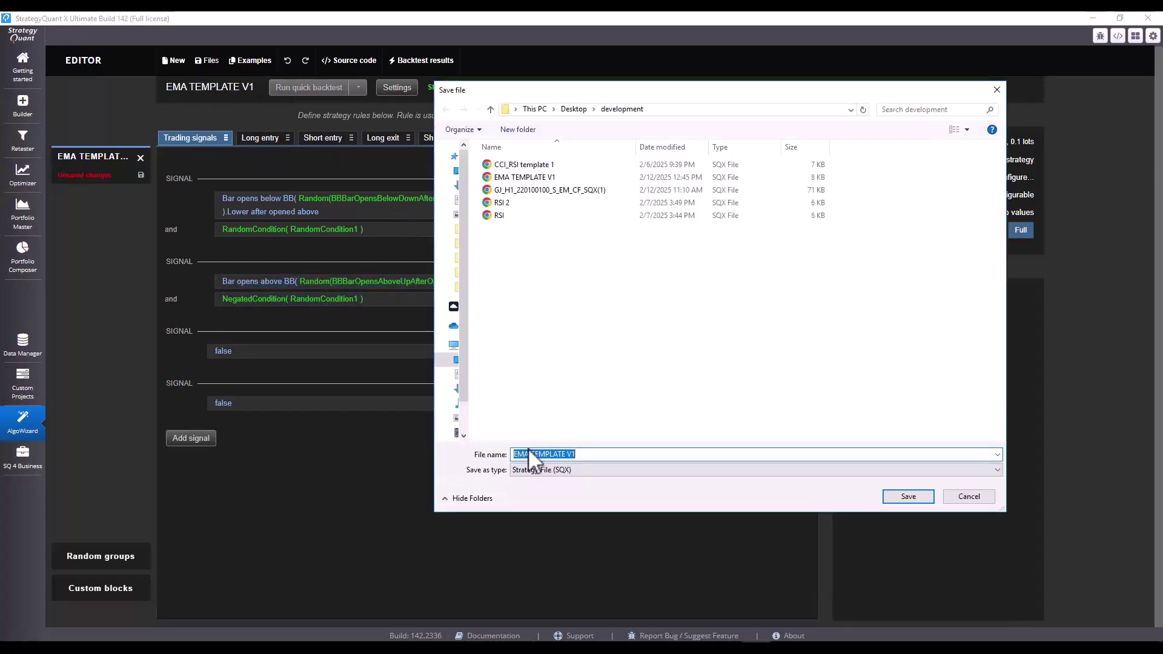
left_click(630, 455)
key("BackSpace")
key("BackSpace")
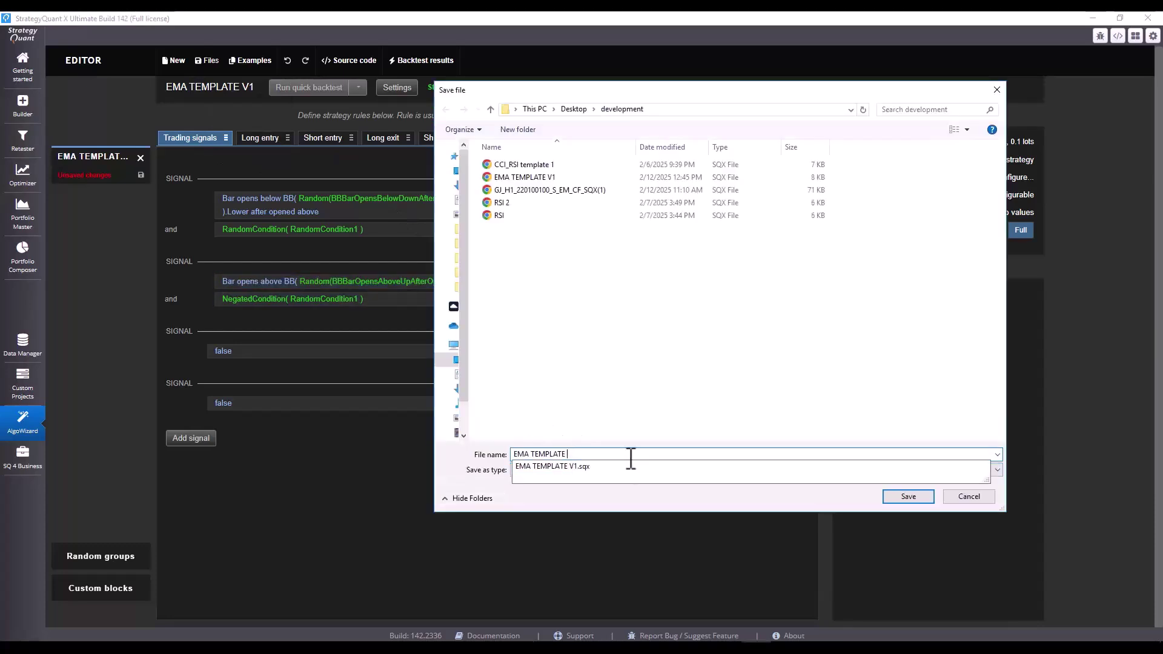
type("V2")
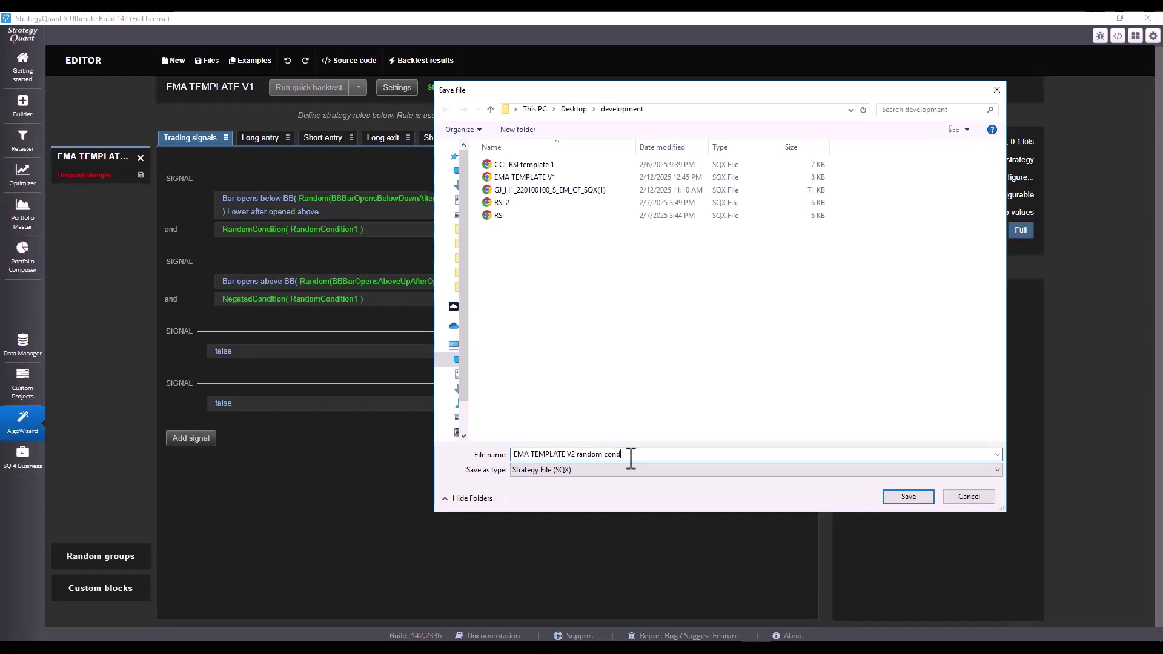
type("random cond2")
key("Return")
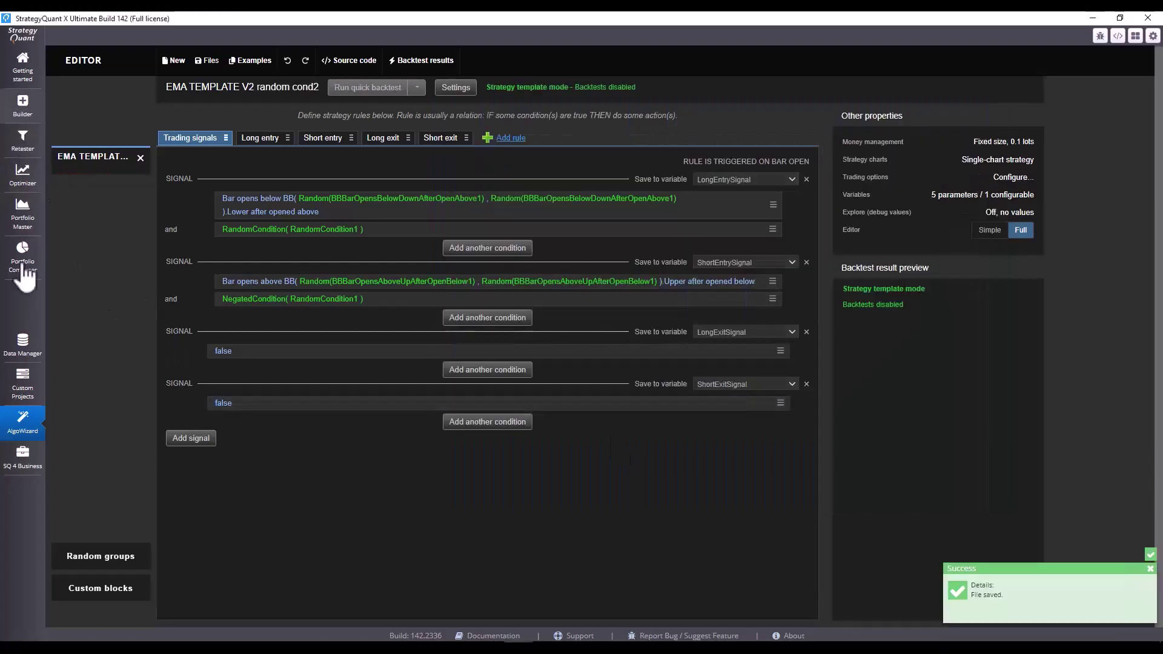
left_click(22, 383)
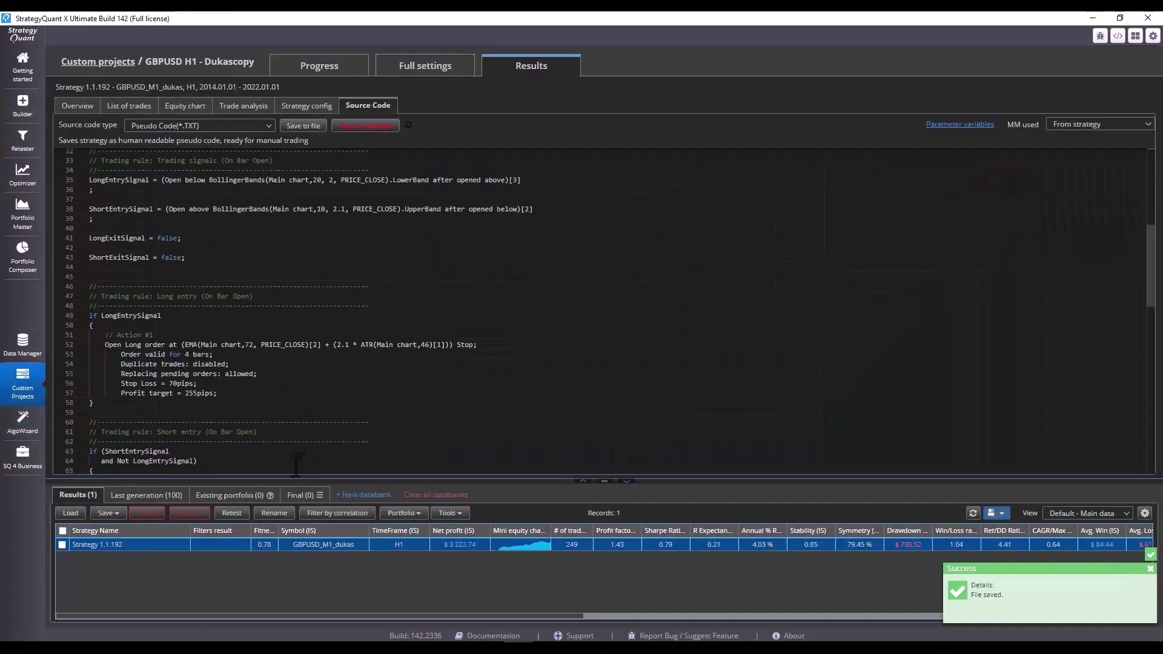
Step: Clear the Results databank and set the maximum entry conditions to 1 in the build settings
left_click(189, 513)
key("Return")
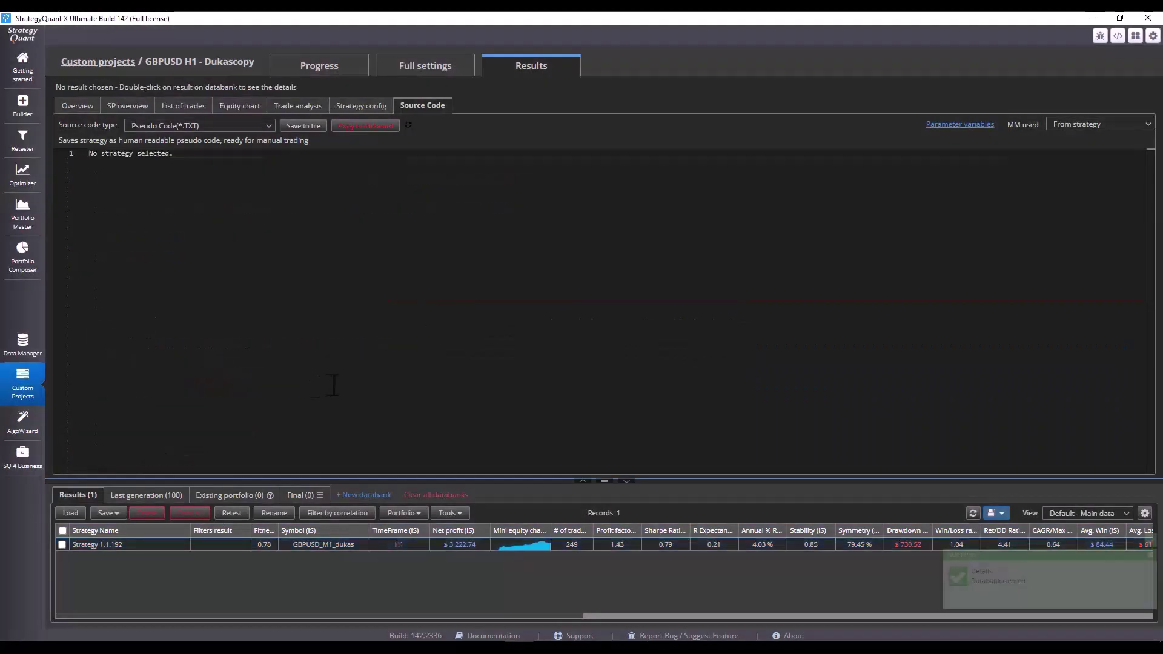
left_click(452, 67)
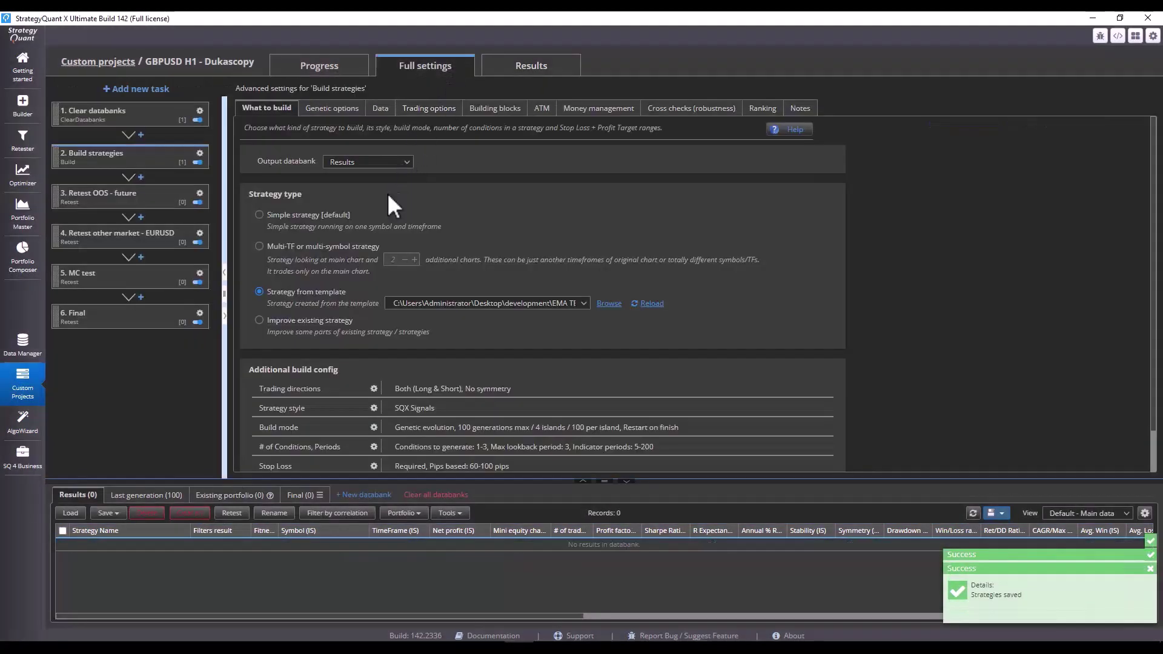
left_click(608, 257)
key("Escape")
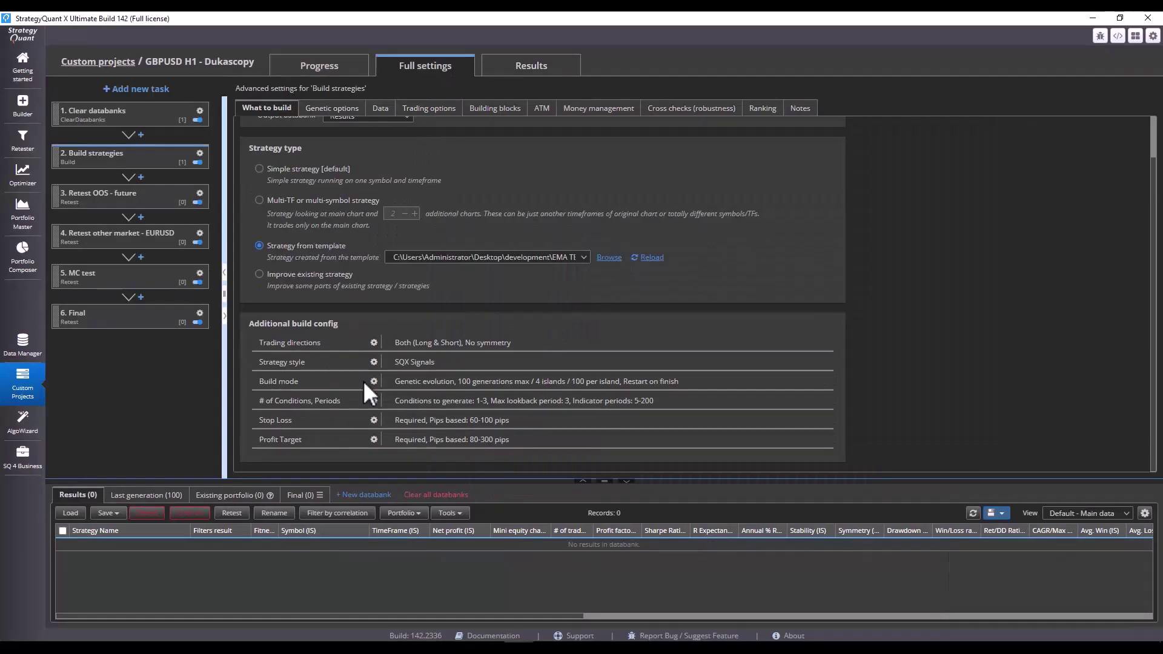
left_click(374, 401)
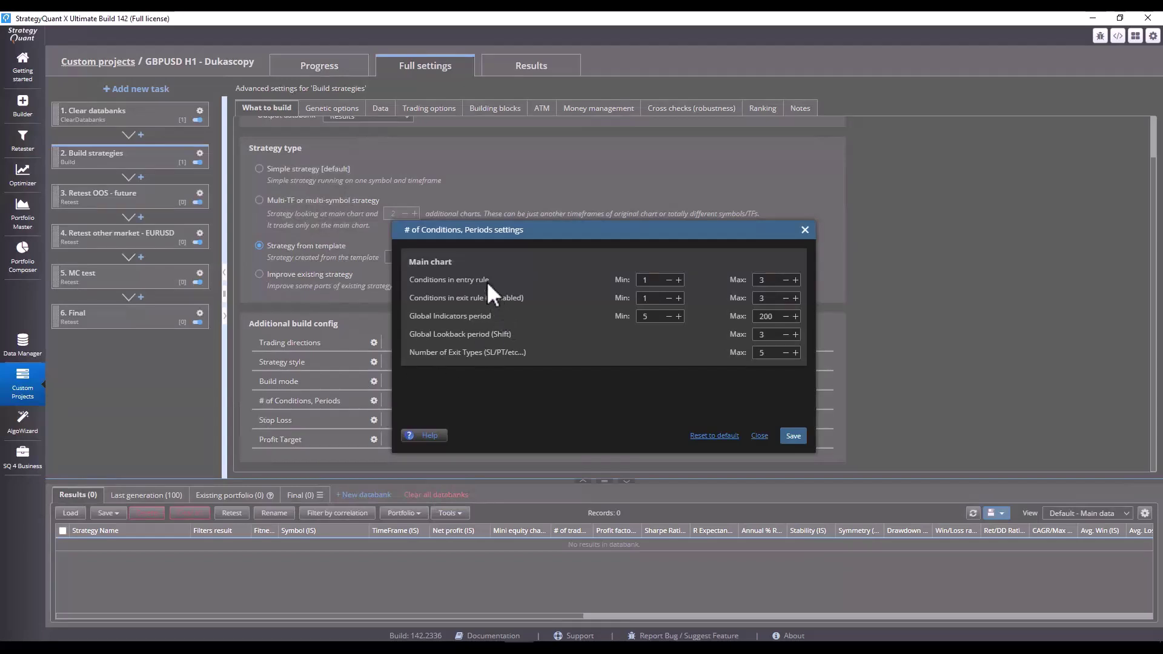
double_click(769, 280)
type("1")
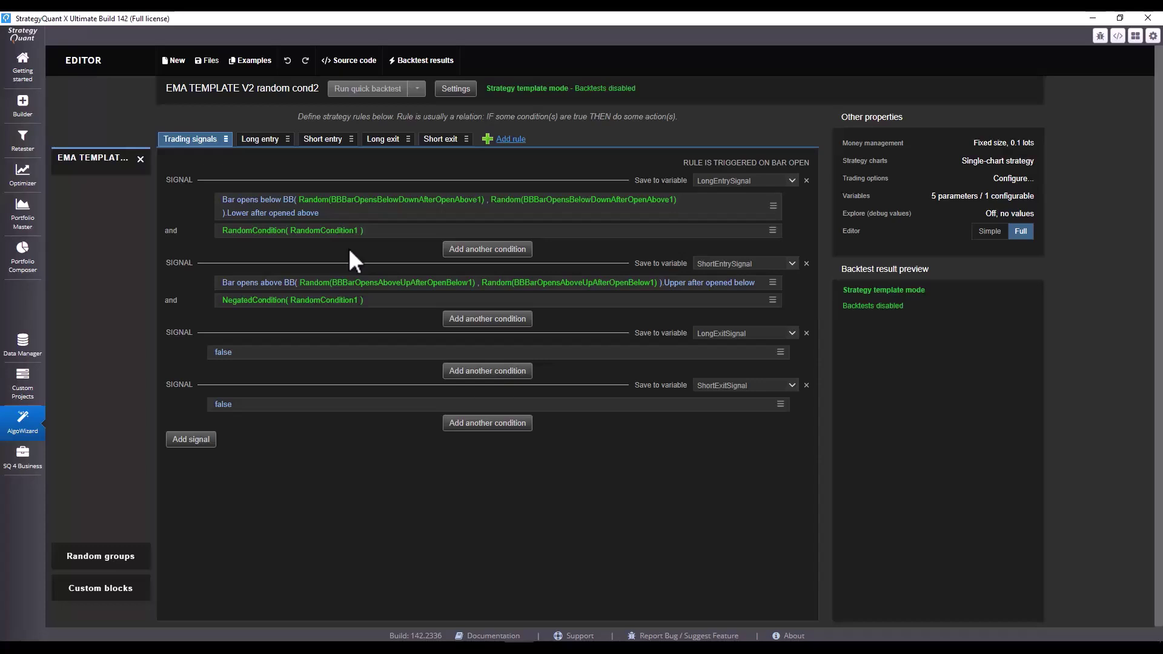
Step: Rerun the GBPUSD H1 custom project build from the template, producing Strategy 3.1.180
left_click(11, 147)
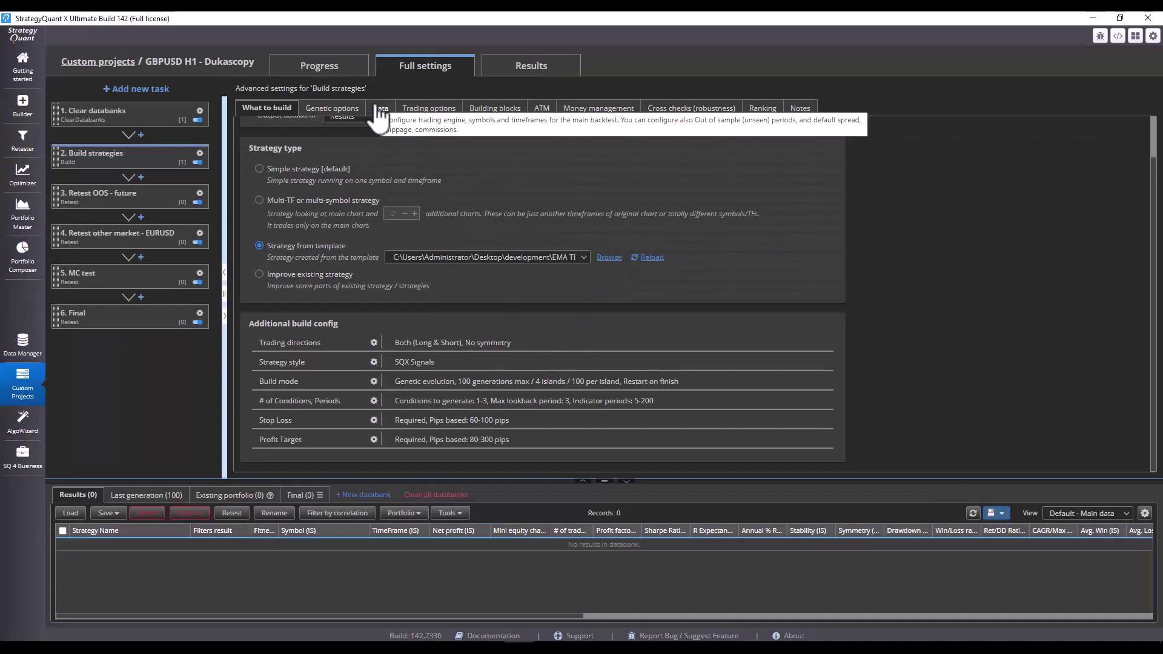
left_click(346, 68)
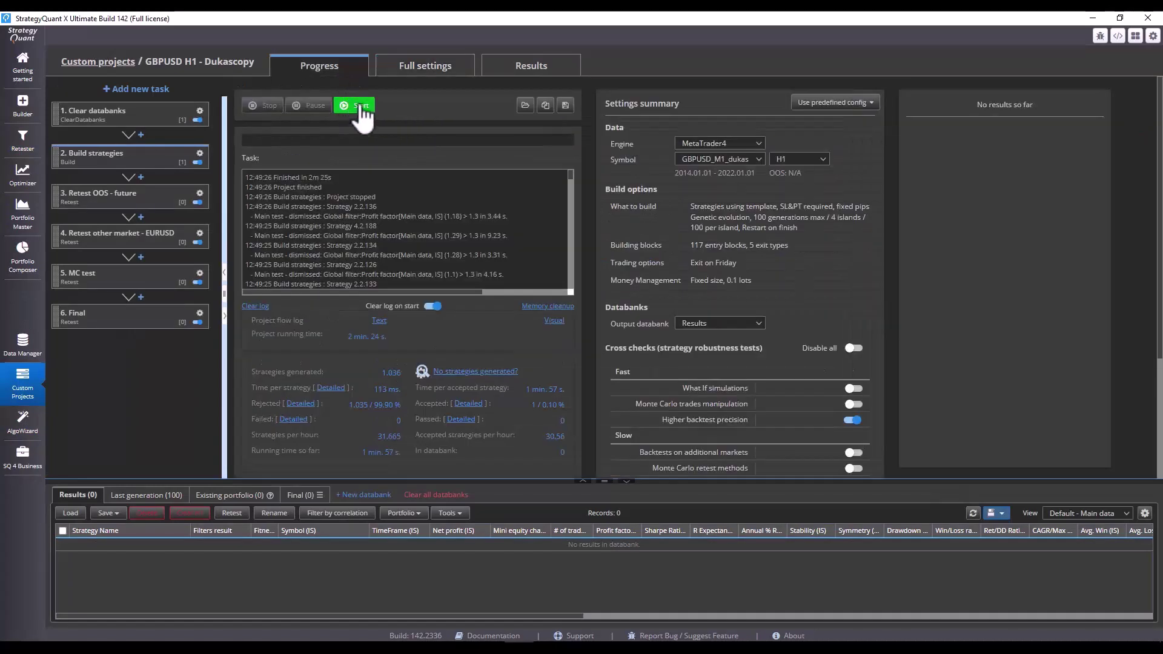
left_click(361, 106)
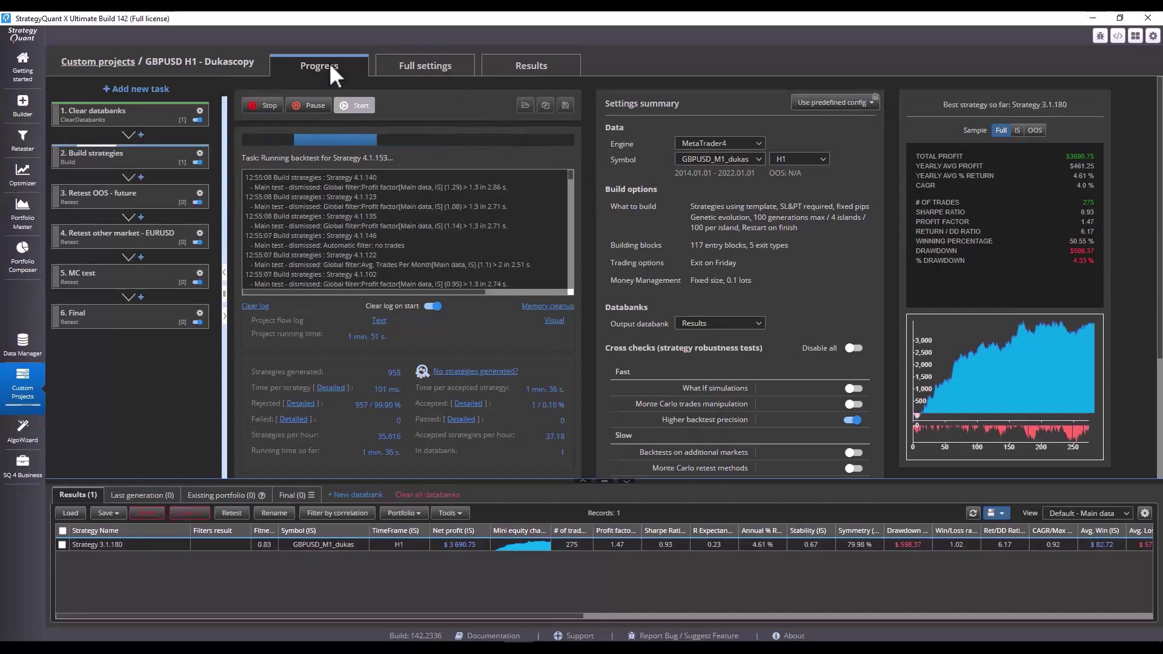
Step: Stop the build and open Strategy 4.1.159's pseudo code
left_click(308, 106)
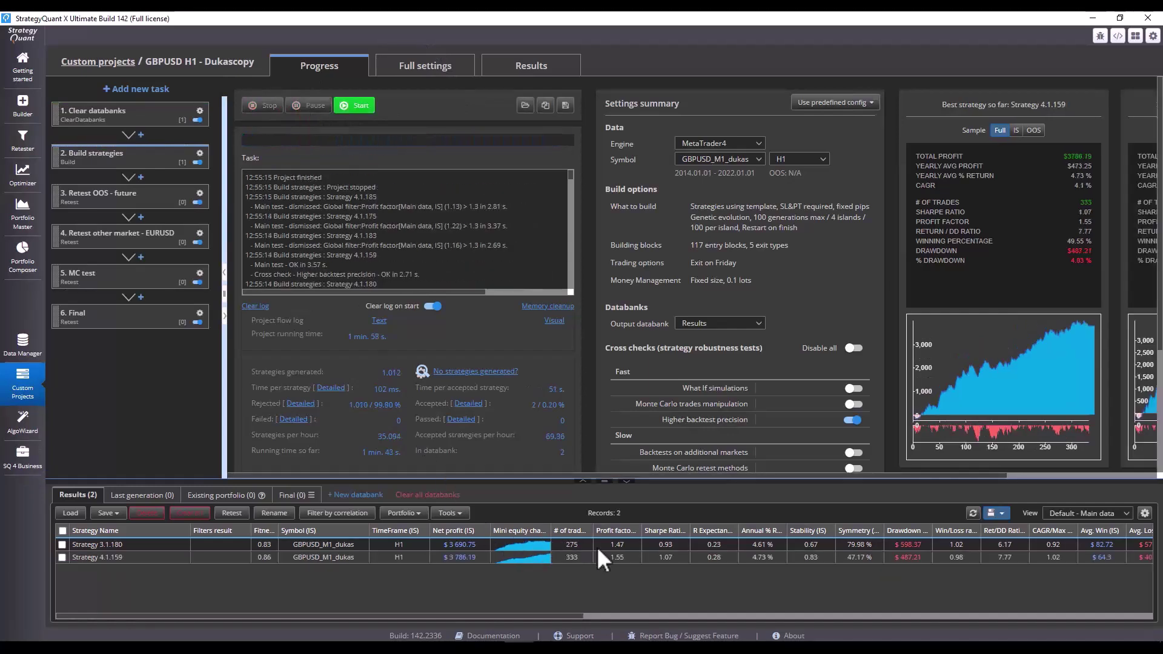
left_click(611, 558)
double_click(612, 558)
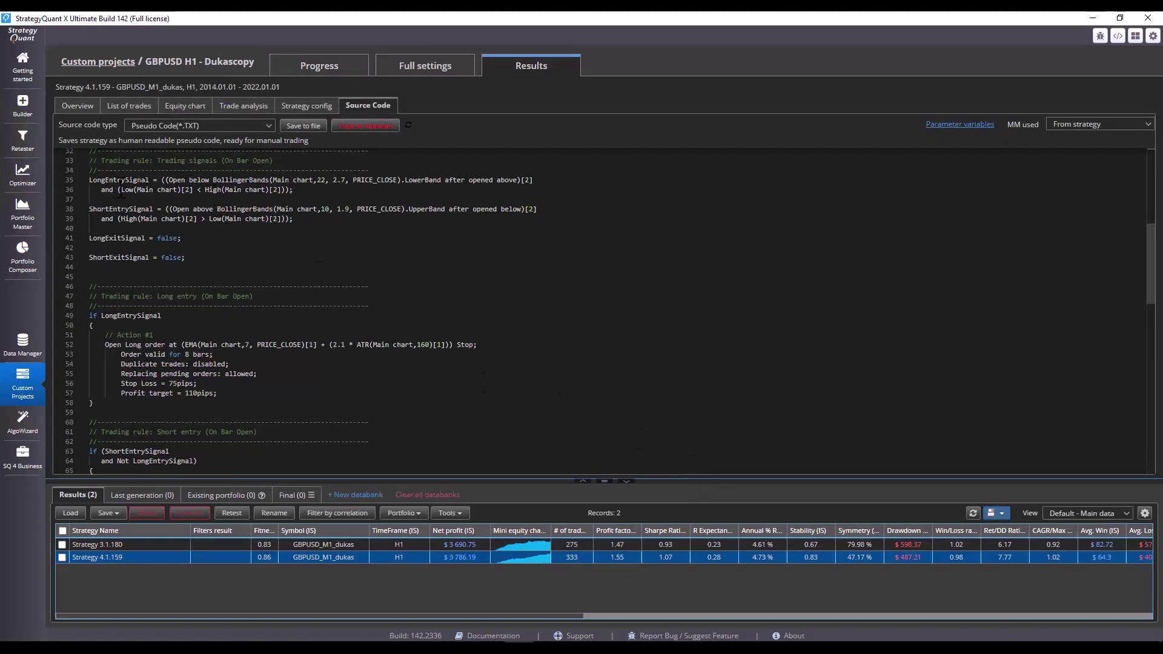
Step: Highlight the added entry conditions on lines 36 and 39 and the long entry price EMA(7)[1] + 2.1*ATR(160)[1]
left_click_drag(116, 189, 306, 194)
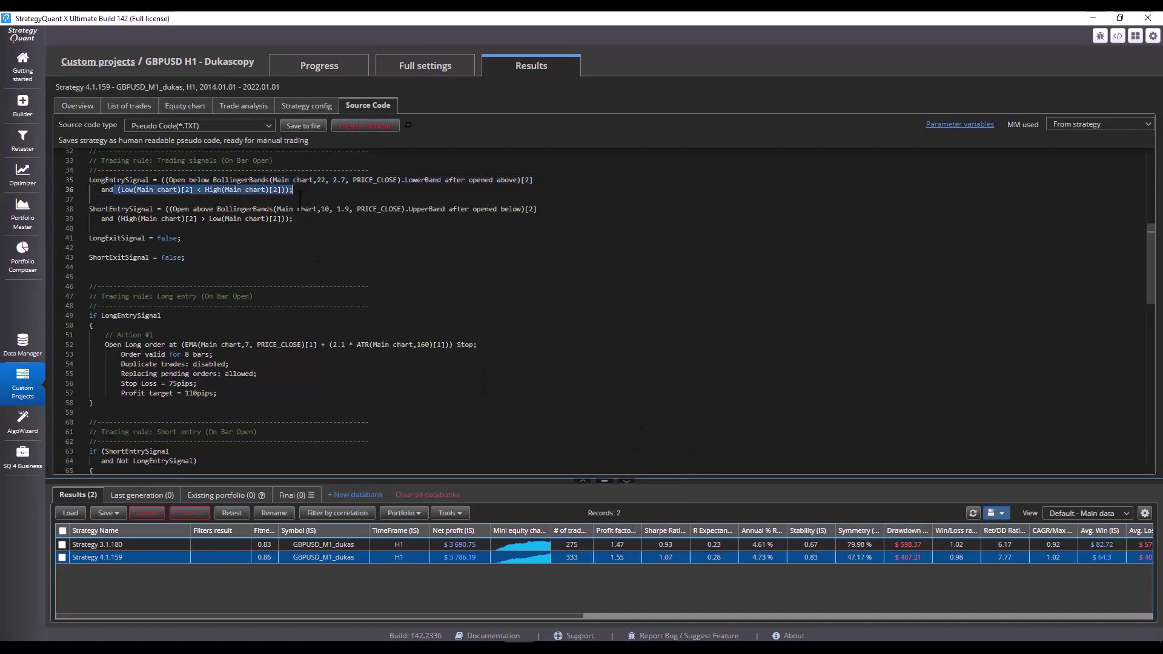
left_click_drag(117, 219, 311, 221)
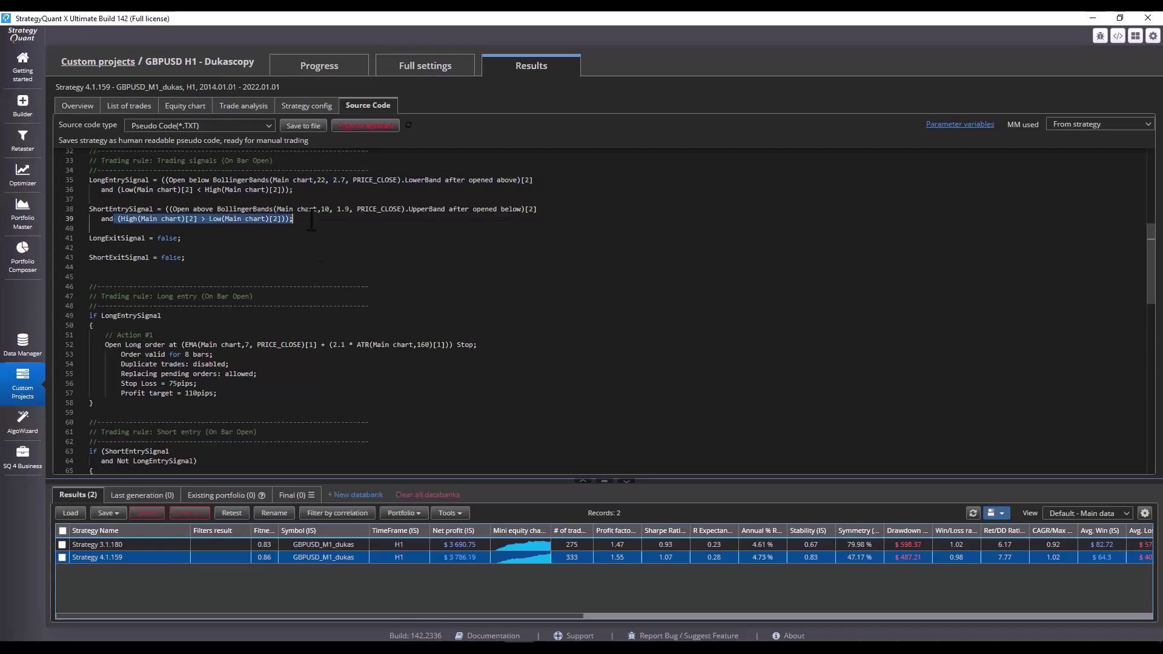
left_click_drag(118, 189, 297, 191)
left_click(299, 191)
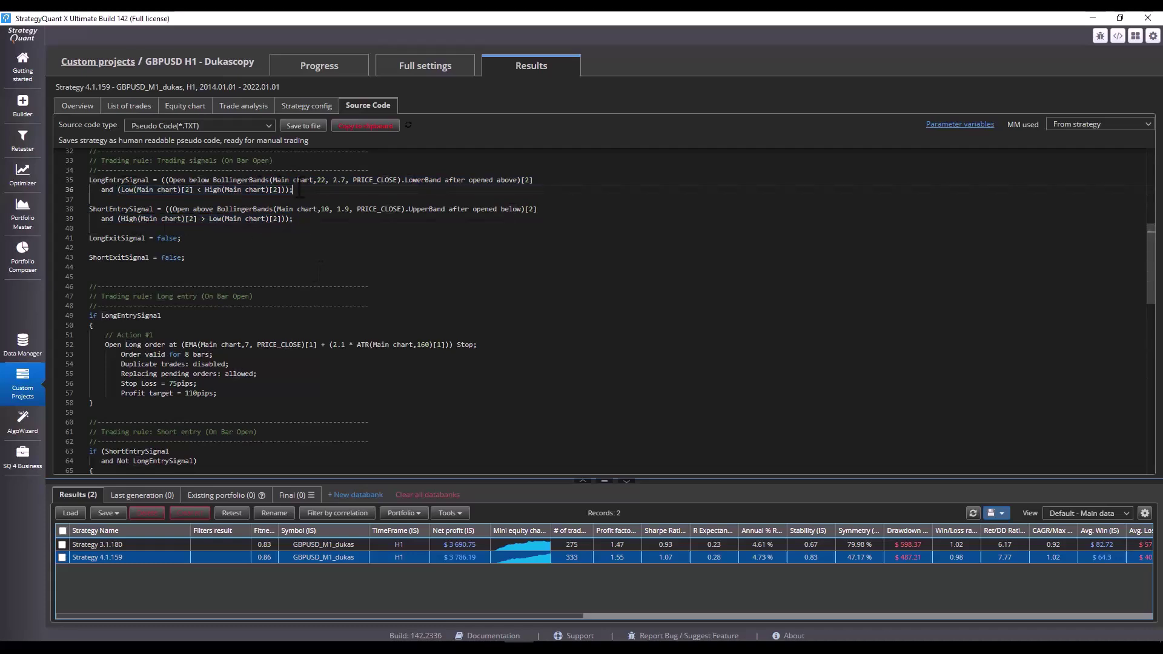
left_click_drag(164, 344, 376, 345)
left_click_drag(165, 344, 361, 344)
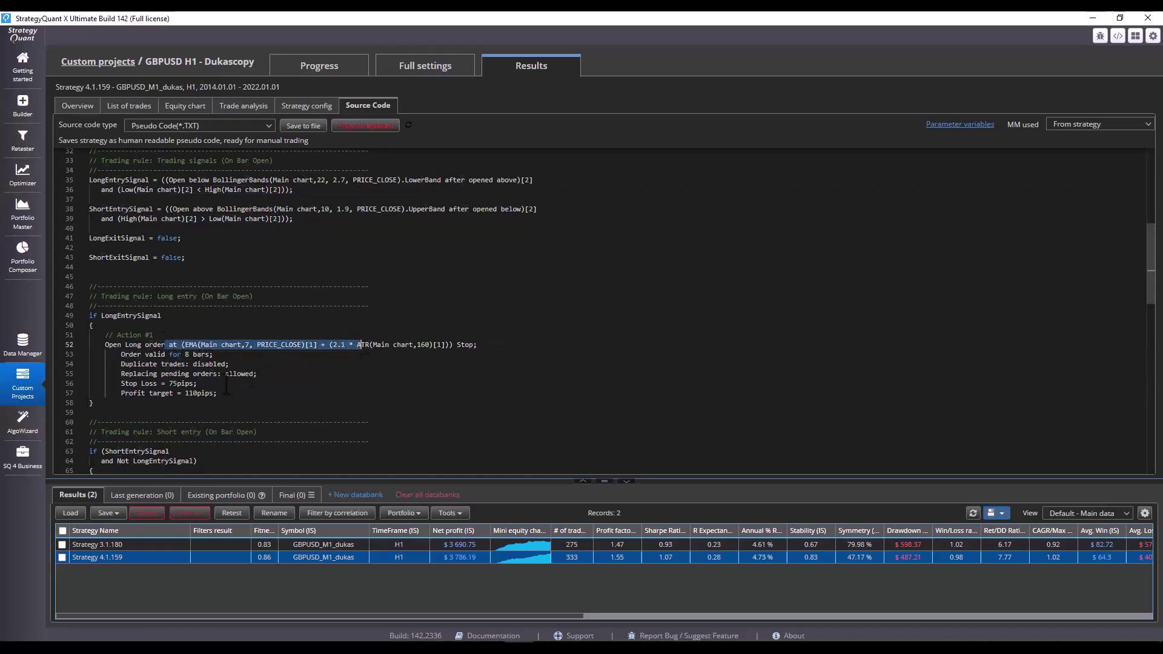
Step: Review the stop loss value, short trailing stop line and the random condition on line 36
scroll(226, 387, "down", 4)
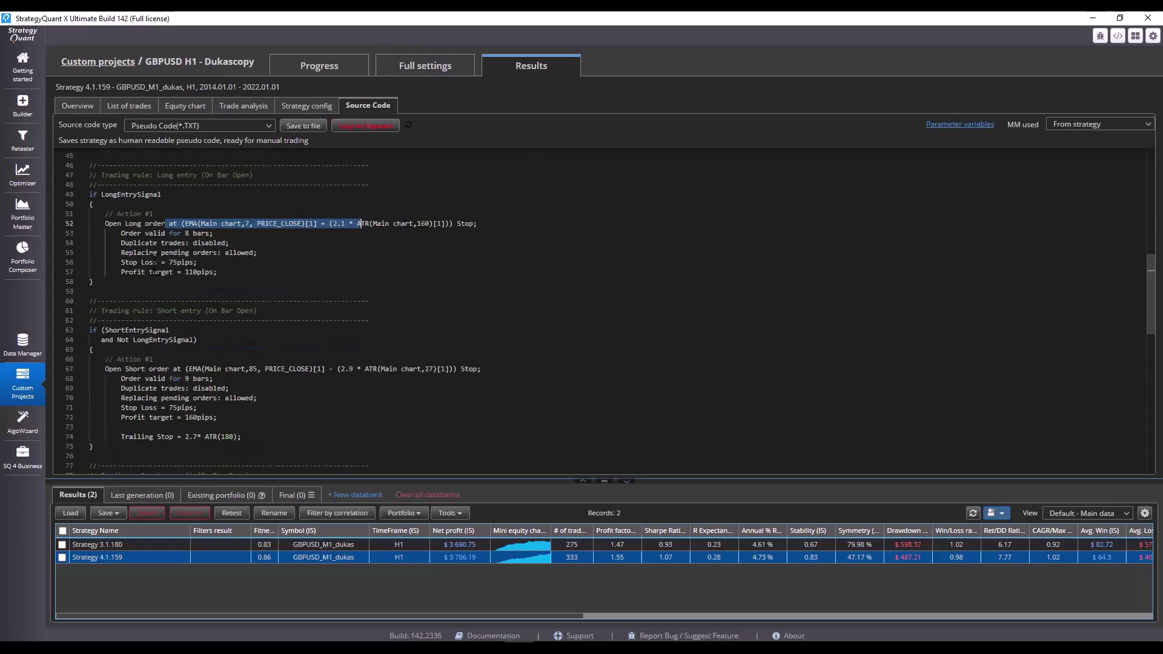
left_click_drag(156, 262, 198, 262)
left_click_drag(114, 437, 242, 436)
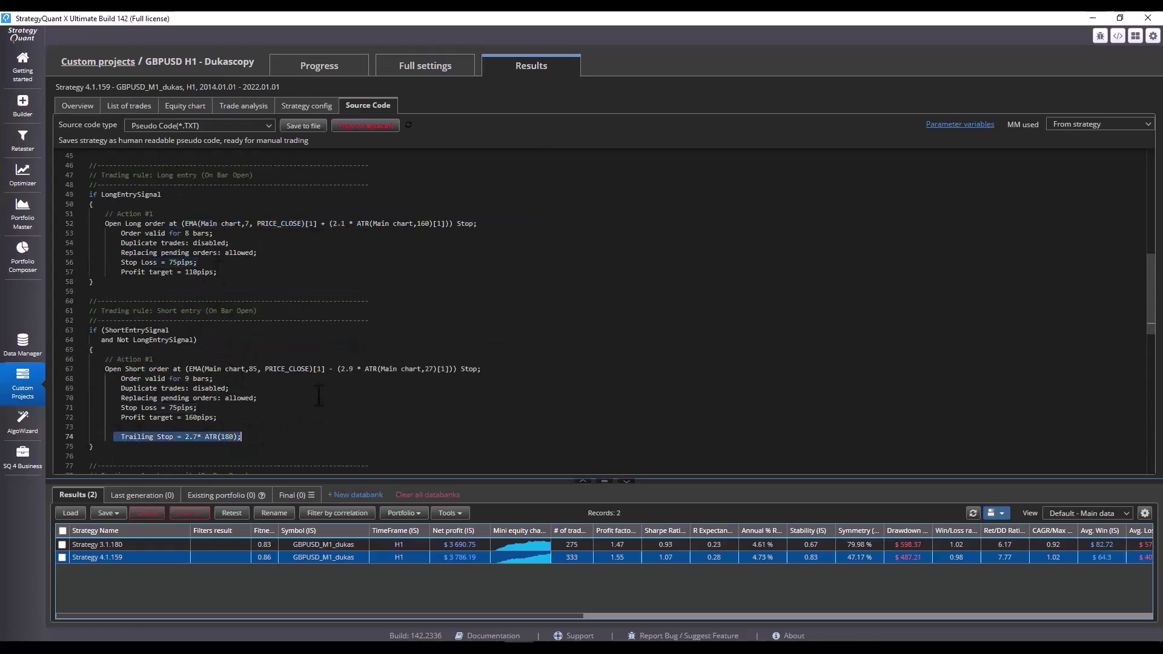
scroll(242, 323, "down", 7)
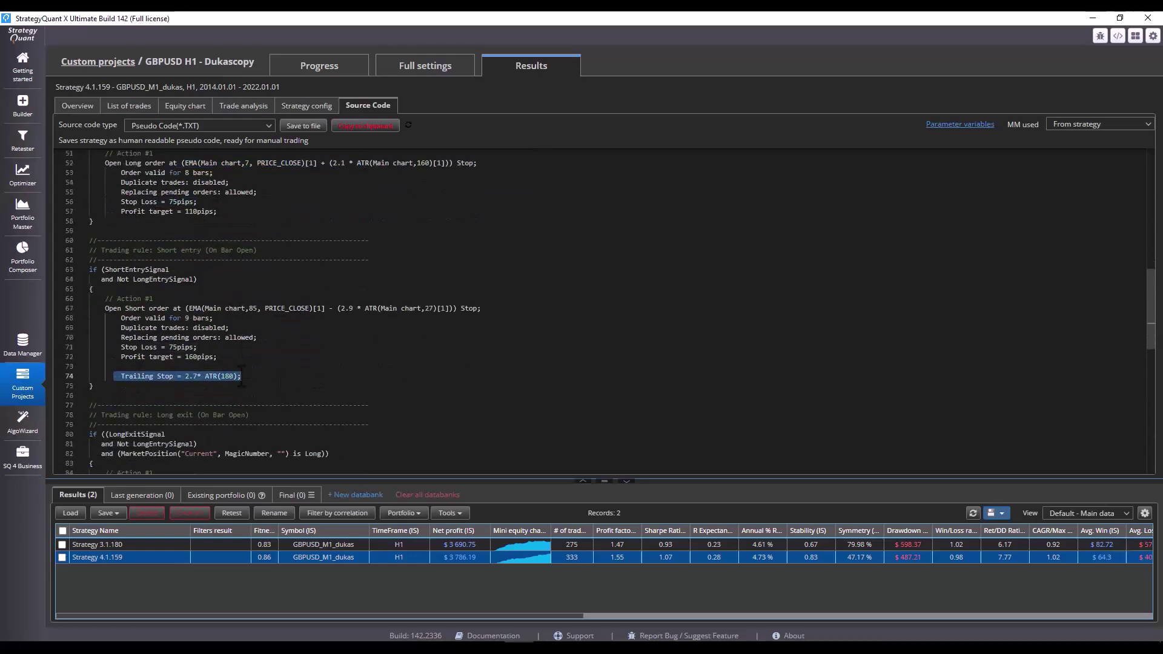
scroll(239, 361, "up", 13)
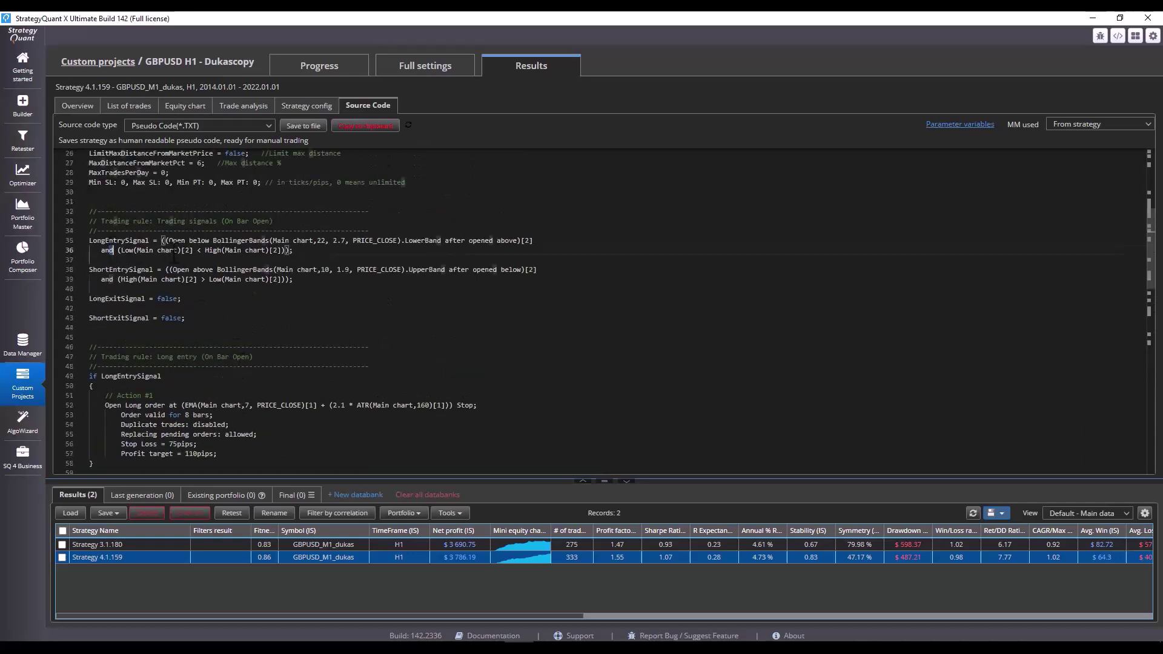
left_click_drag(112, 253, 100, 279)
left_click(306, 288)
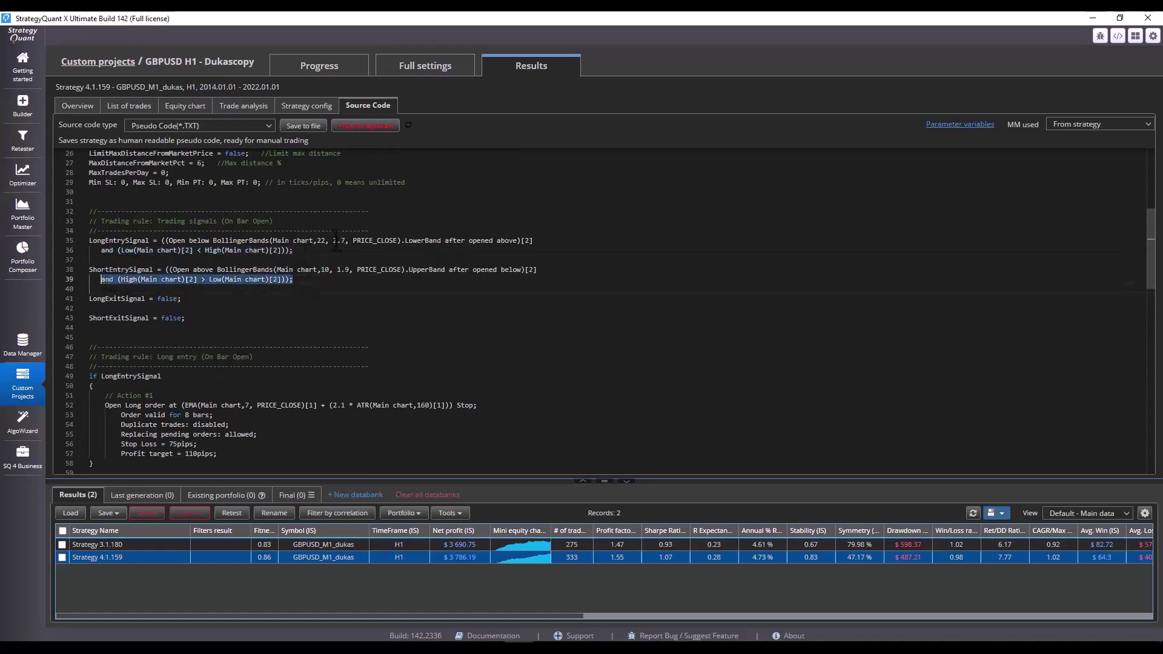
left_click_drag(293, 250, 104, 251)
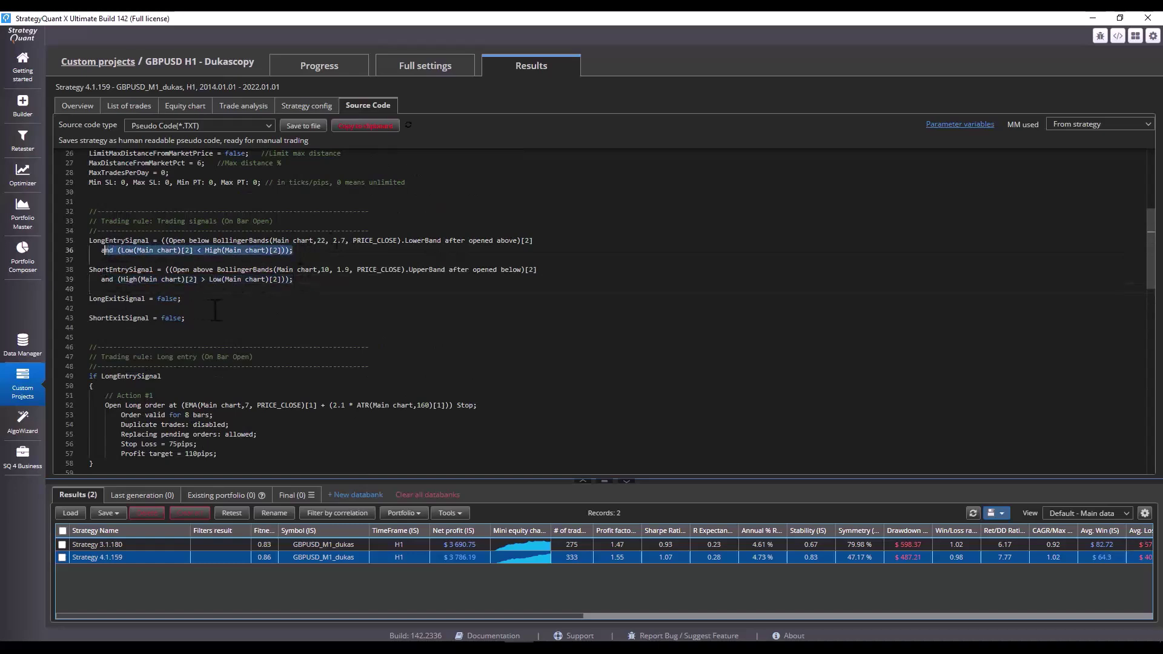